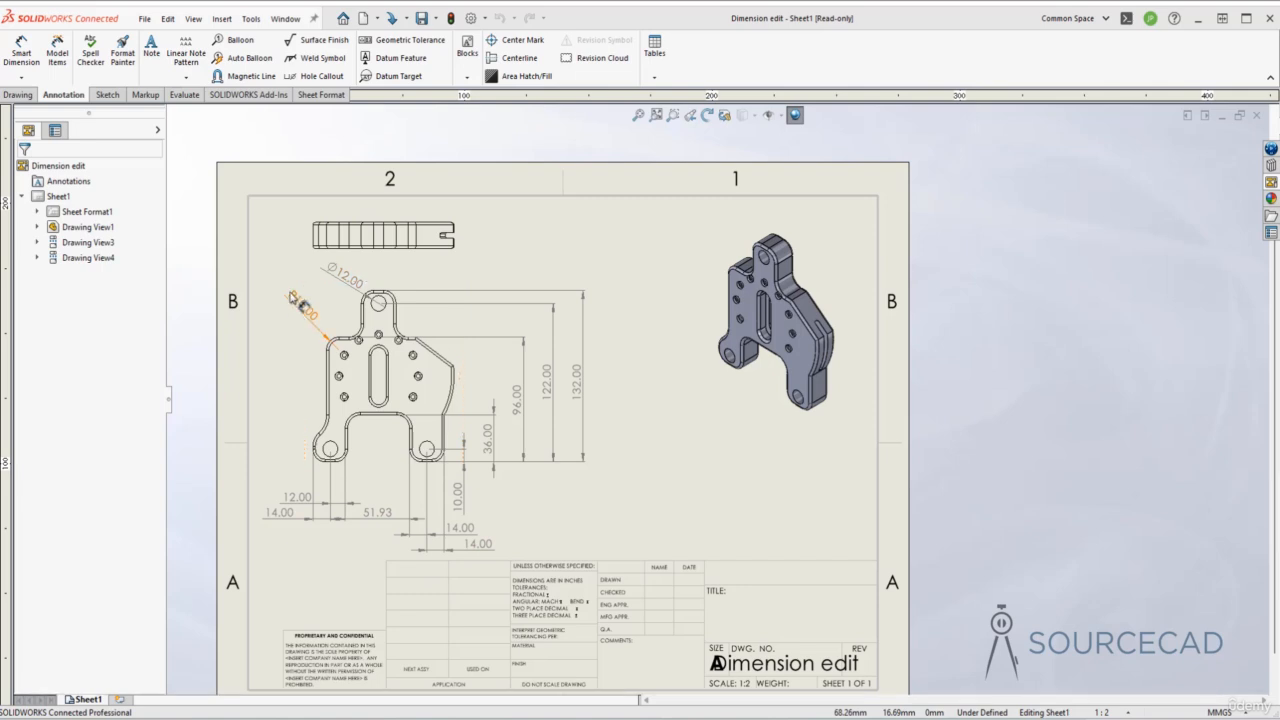
Step: Give the R10.00 radius dimension a custom text position with a broken leader and horizontal text
click(295, 302)
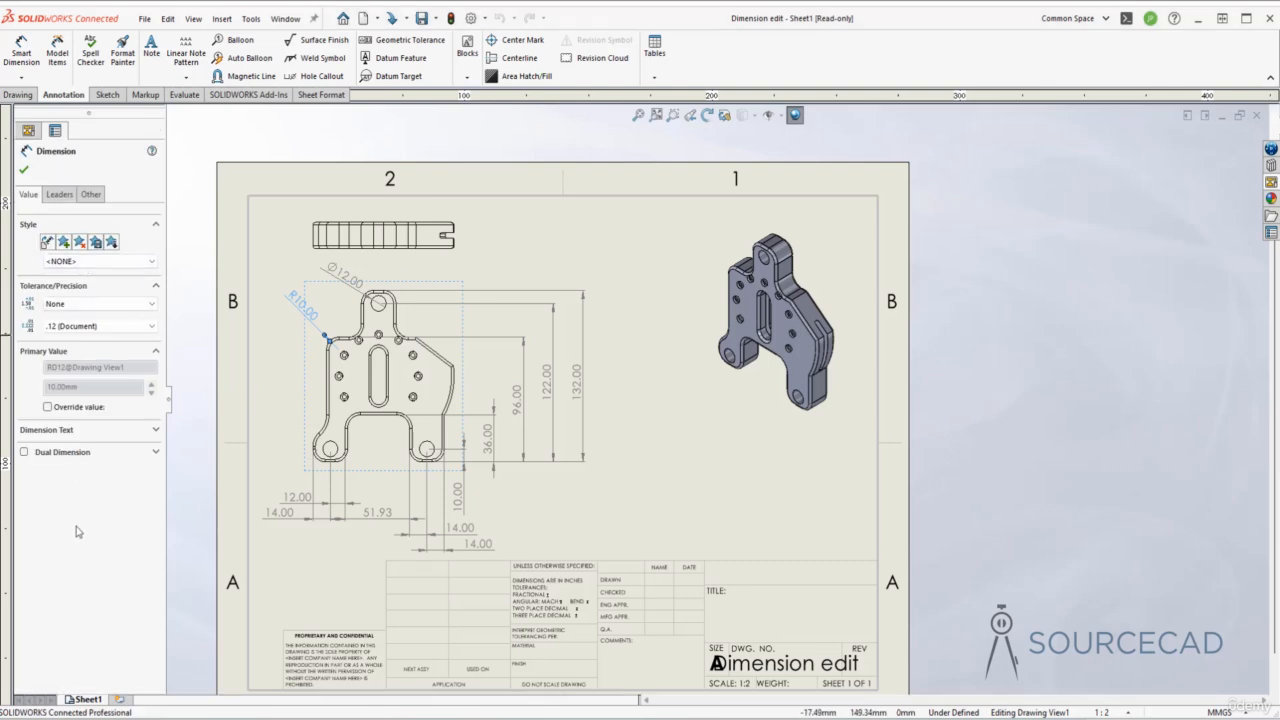
click(61, 198)
click(91, 195)
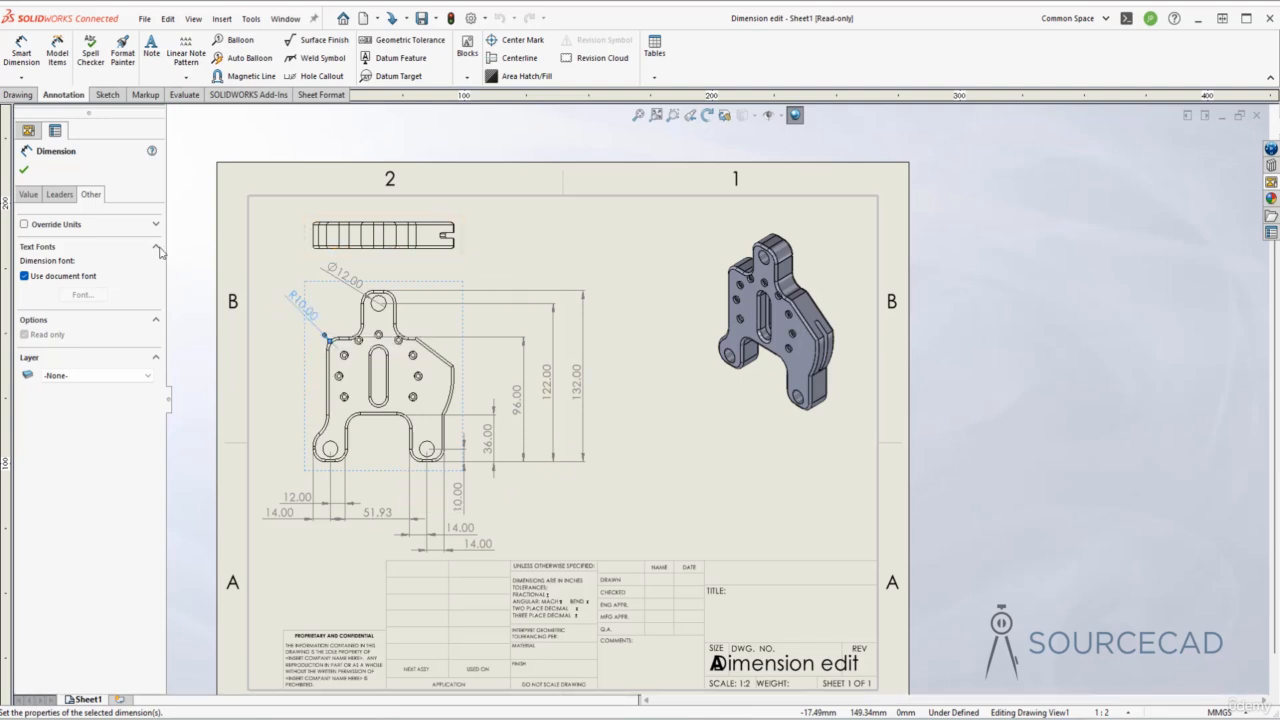
click(60, 196)
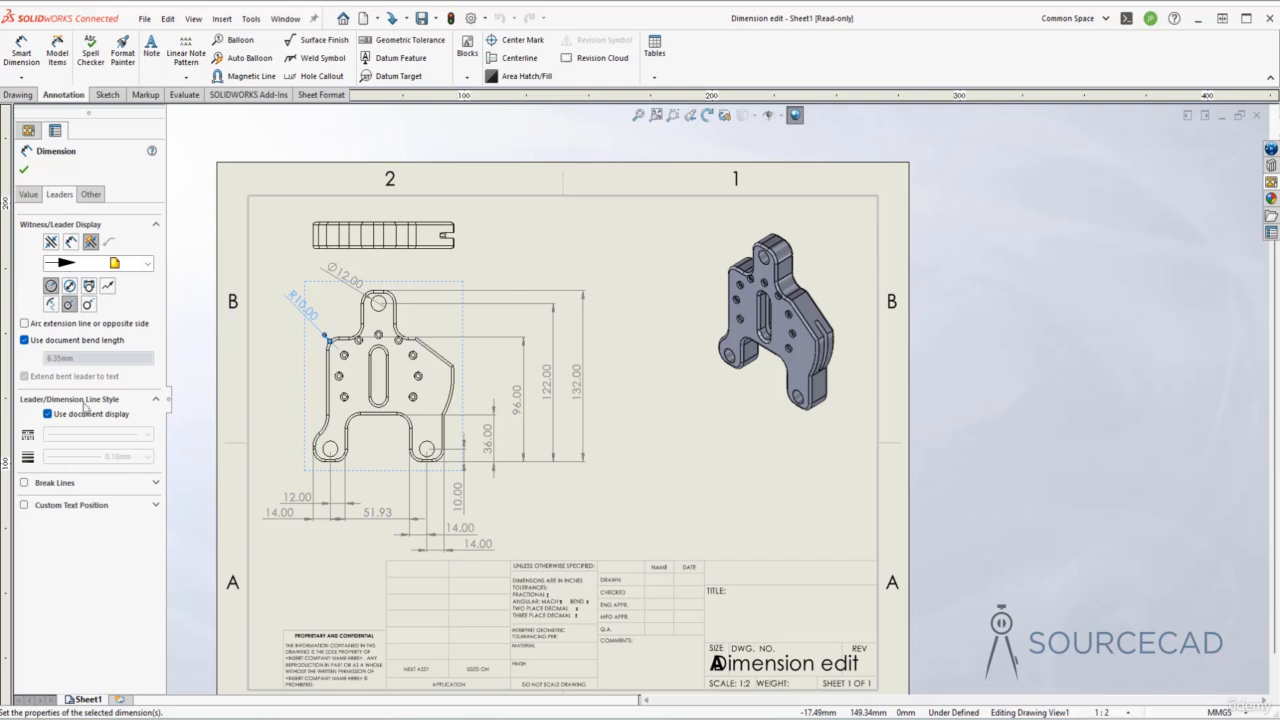
click(24, 505)
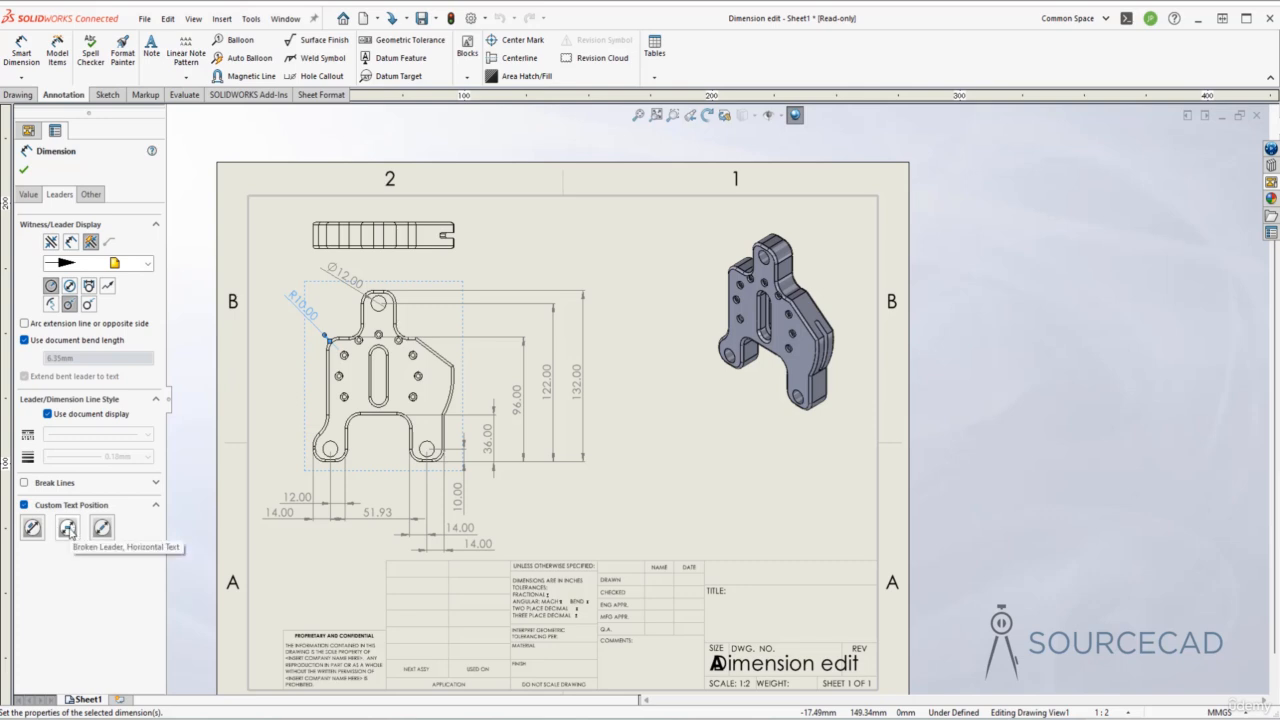
click(68, 529)
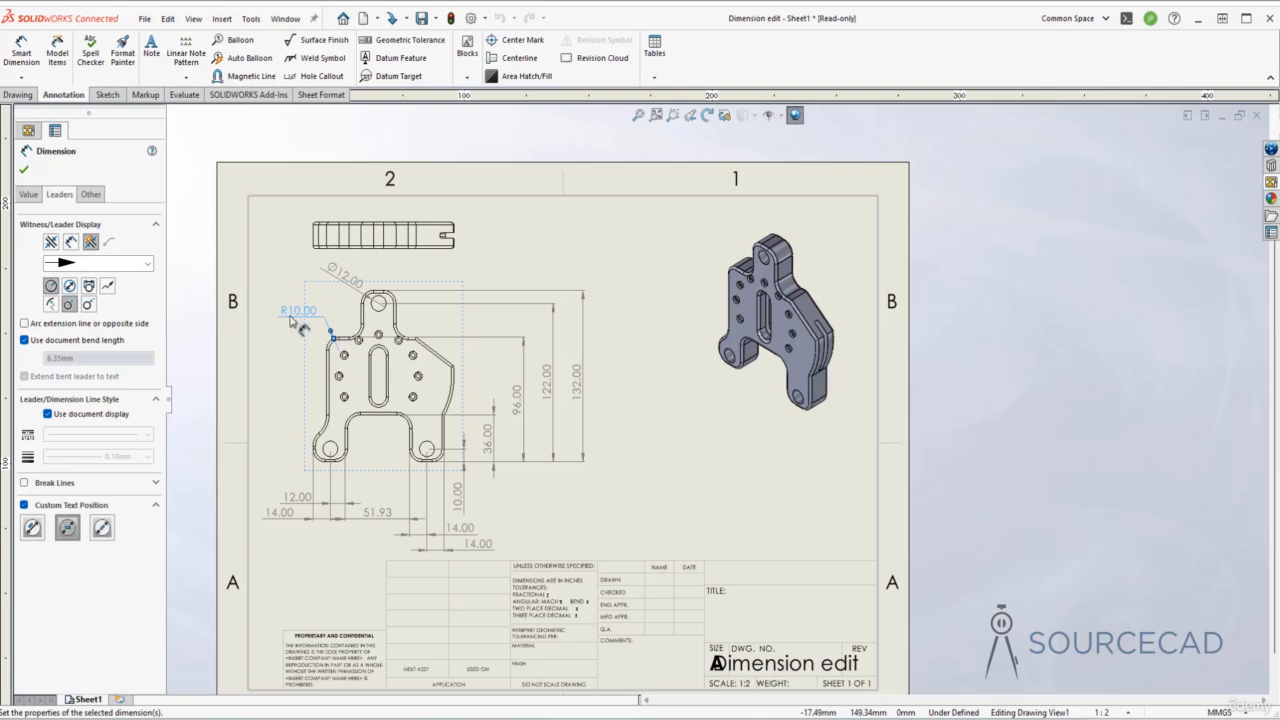
click(23, 169)
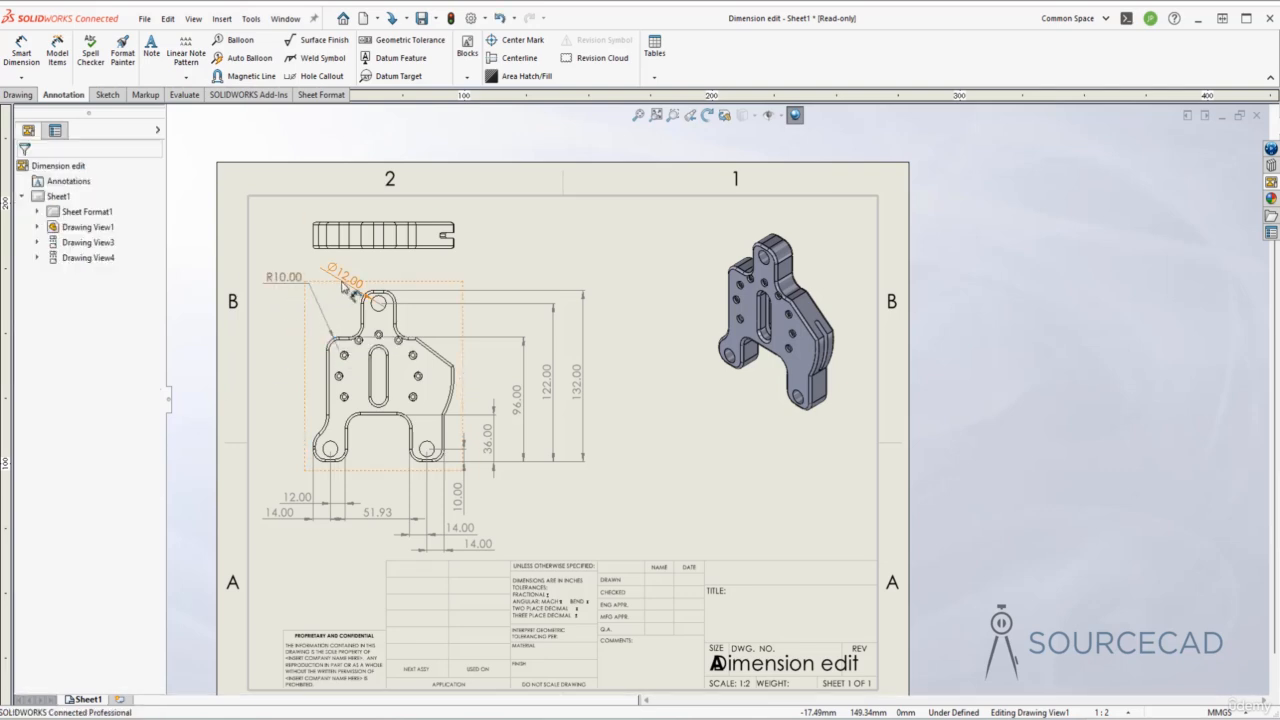
Step: Set the Ø12.00 hole dimension's custom text position to broken leader with horizontal text
click(326, 280)
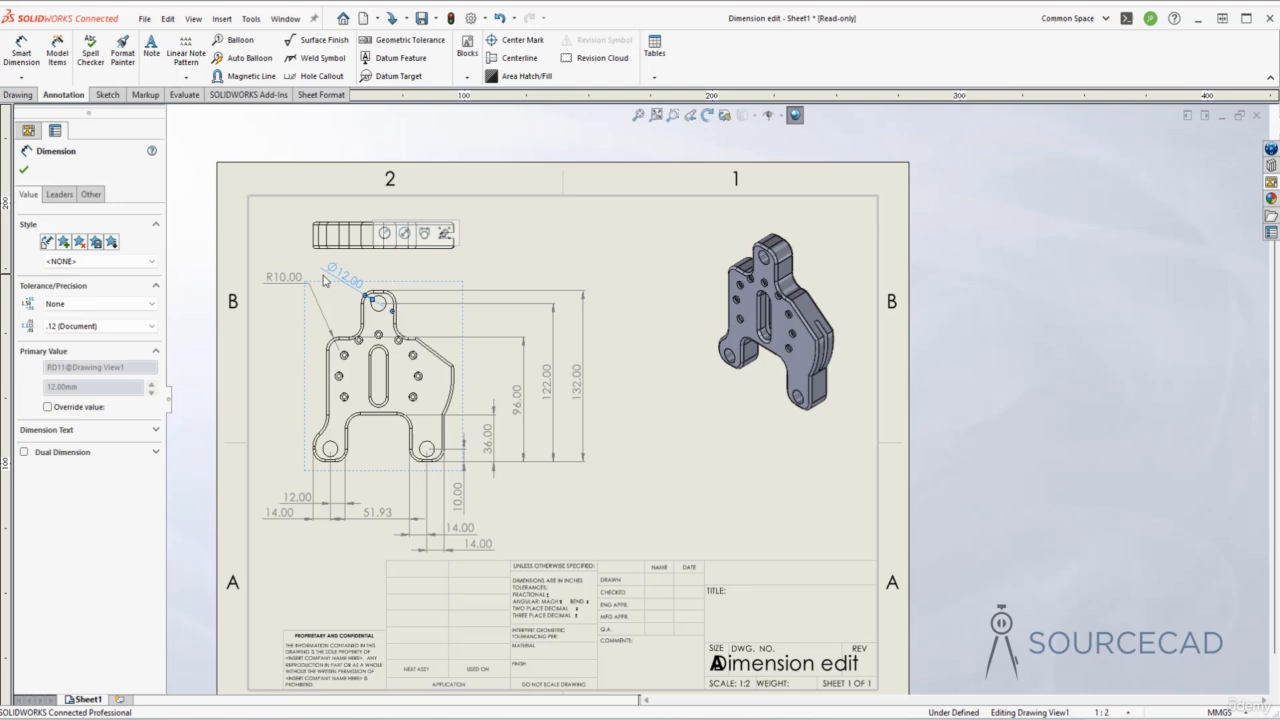
click(59, 194)
click(24, 509)
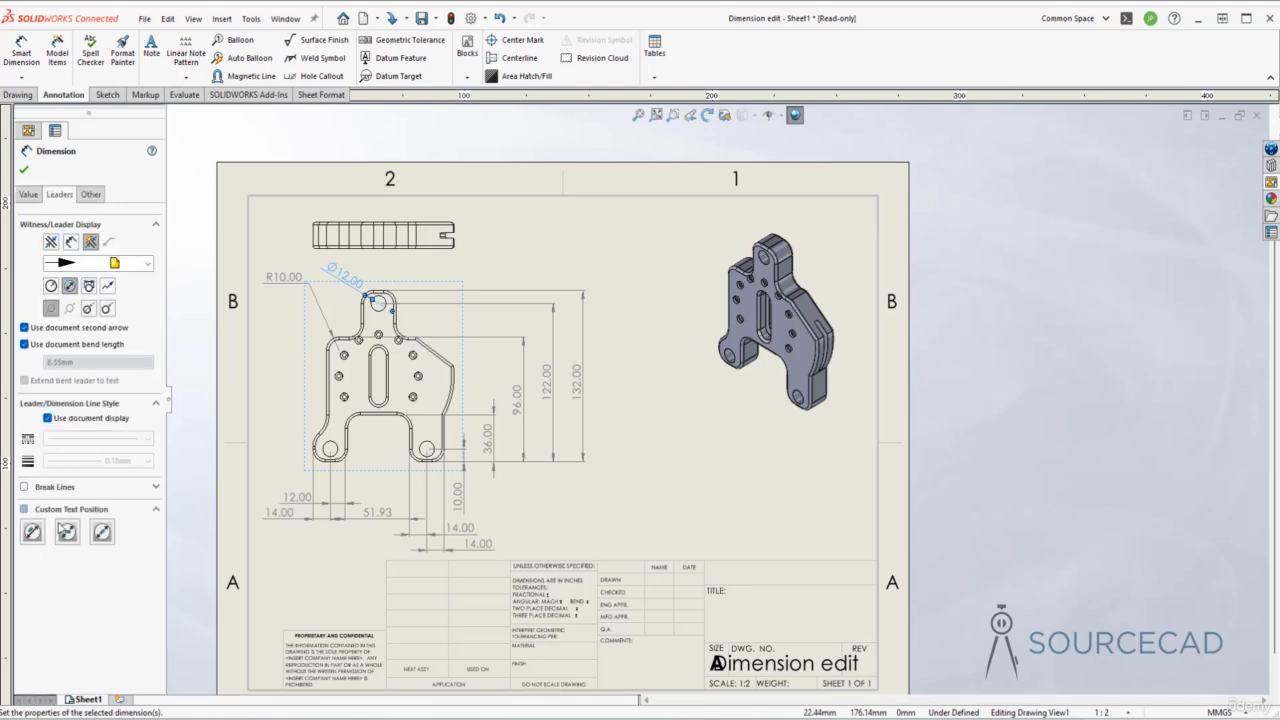
click(67, 532)
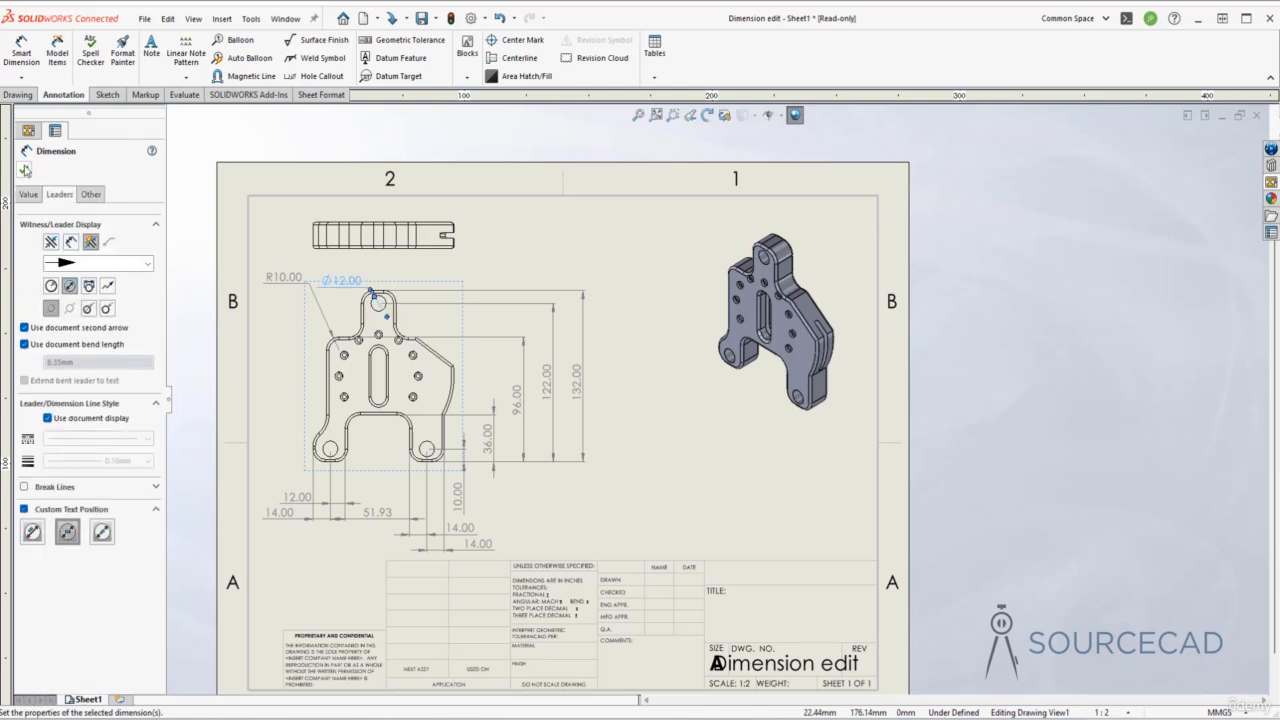
click(25, 170)
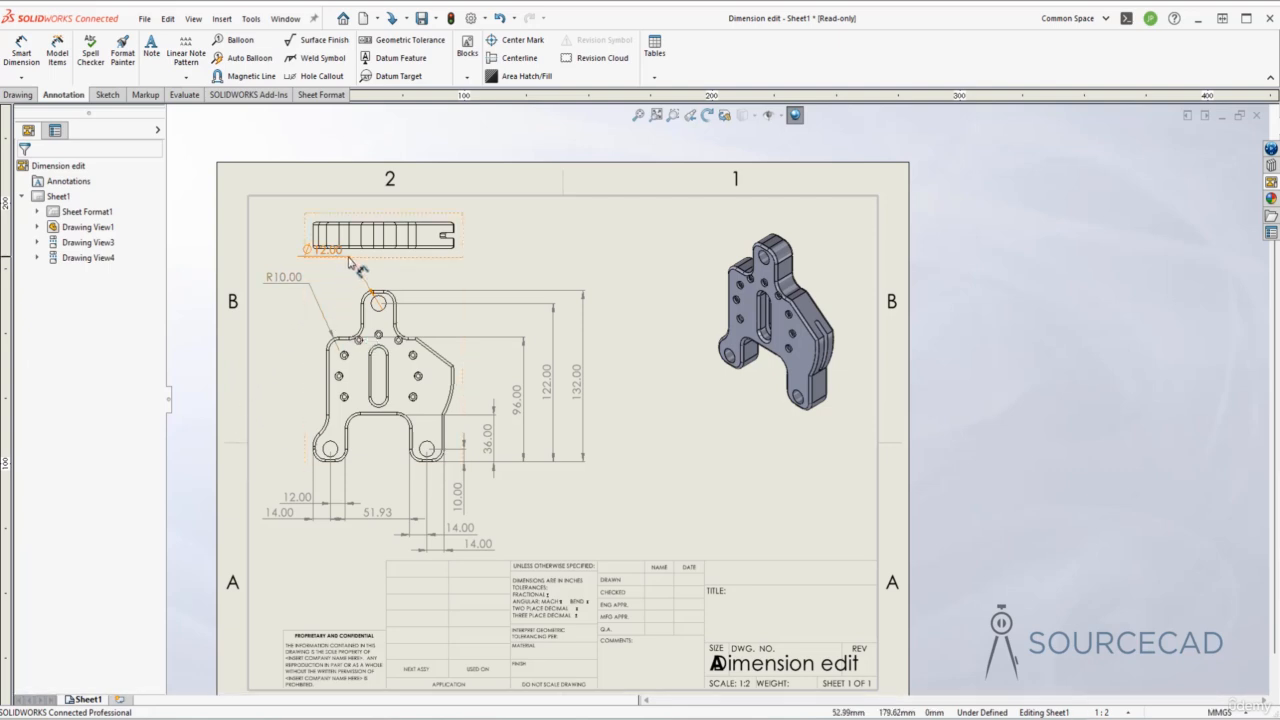
Step: Reposition the Ø12.00 dimension text just above the top hole, clear of the upper view
mouse_move(349, 262)
shift+mouse_down()
mouse_move(337, 297)
mouse_move(311, 316)
mouse_move(318, 340)
mouse_move(388, 288)
mouse_move(512, 283)
mouse_move(322, 280)
shift+mouse_up()
click(563, 246)
click(655, 263)
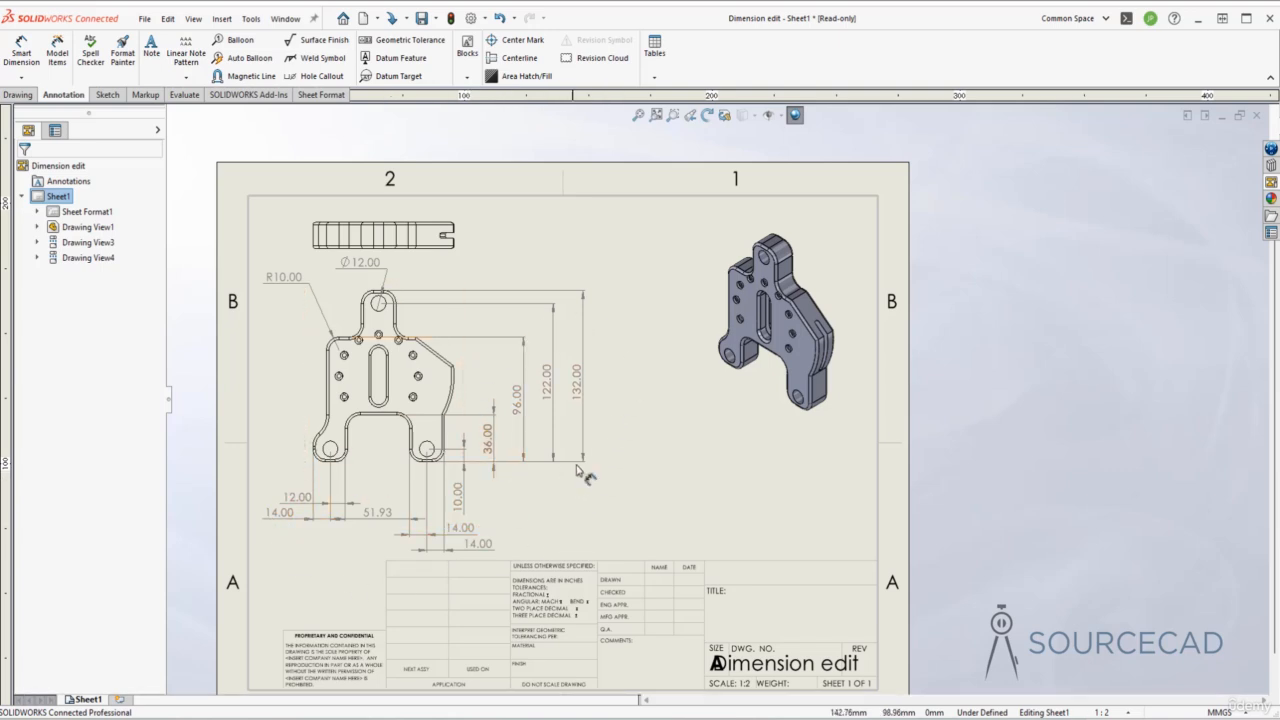
Step: Move the set of vertical baseline dimensions slightly farther outward from the front view
mouse_move(585, 434)
mouse_down()
mouse_move(652, 441)
mouse_move(578, 441)
mouse_move(600, 443)
mouse_up()
click(655, 420)
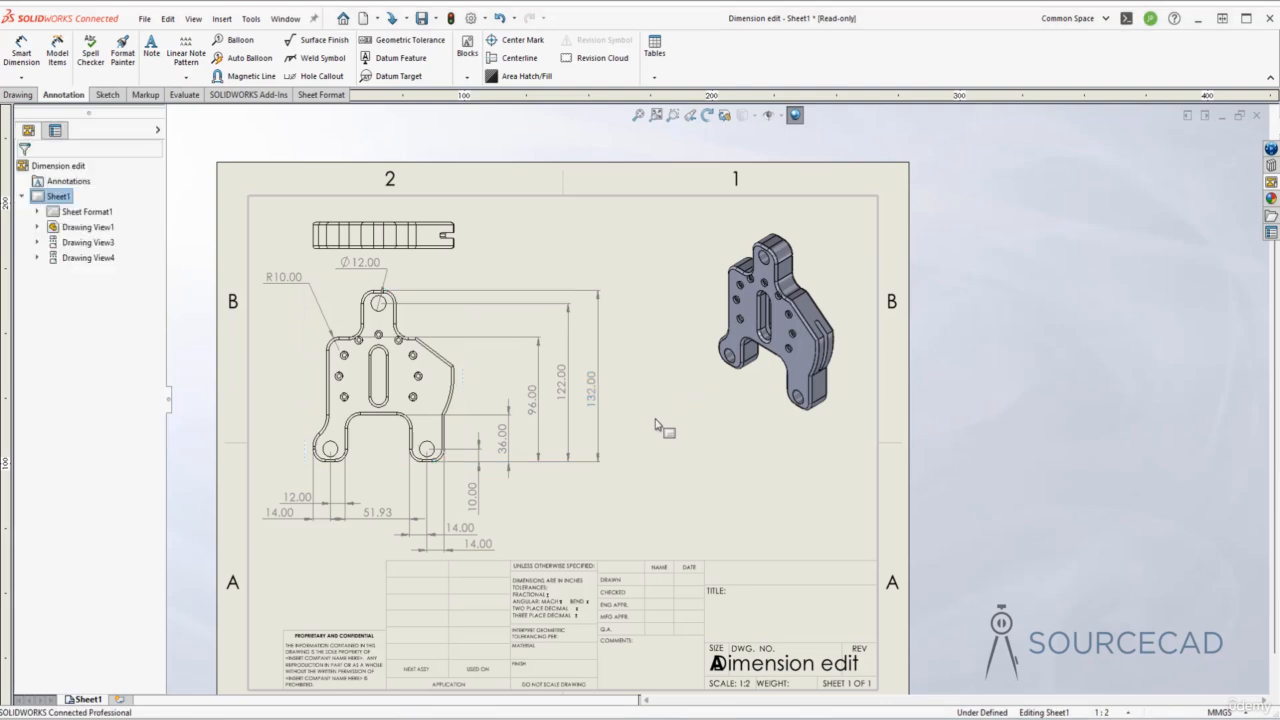
Step: Break the alignment of the 132.00 overall-height dimension and move it outward, away from the baseline set
click(600, 333)
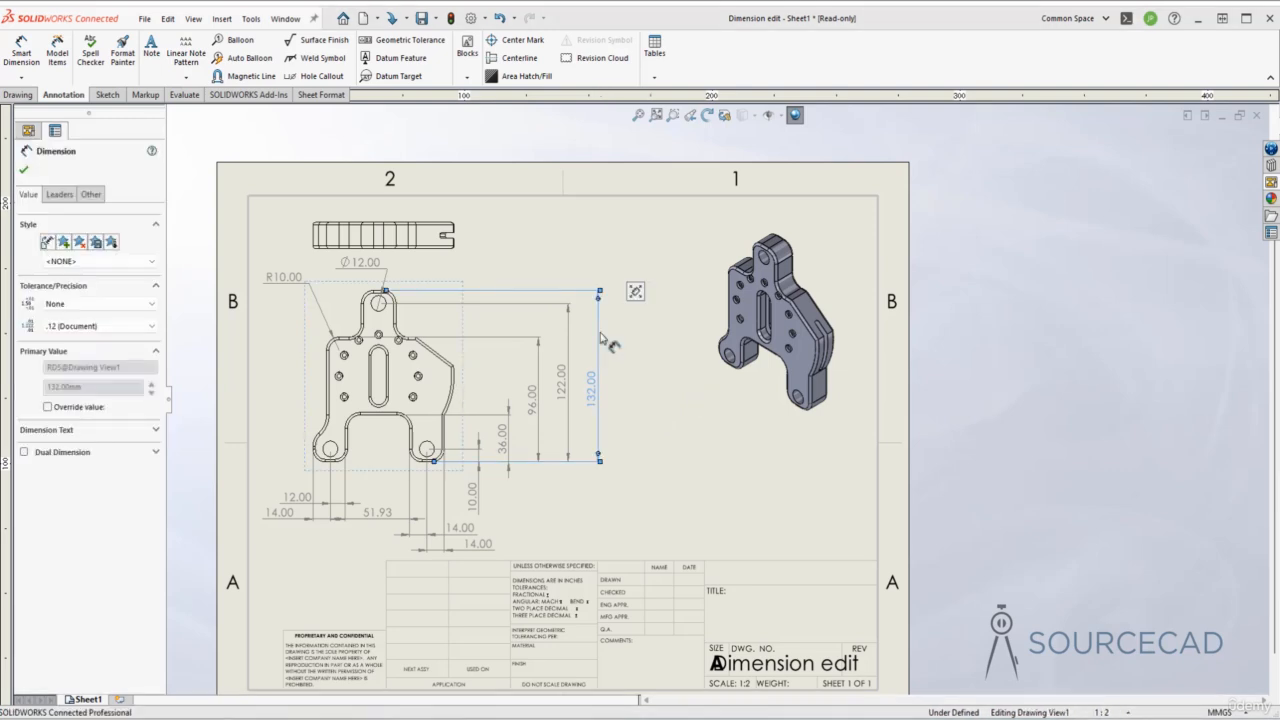
right_click(601, 337)
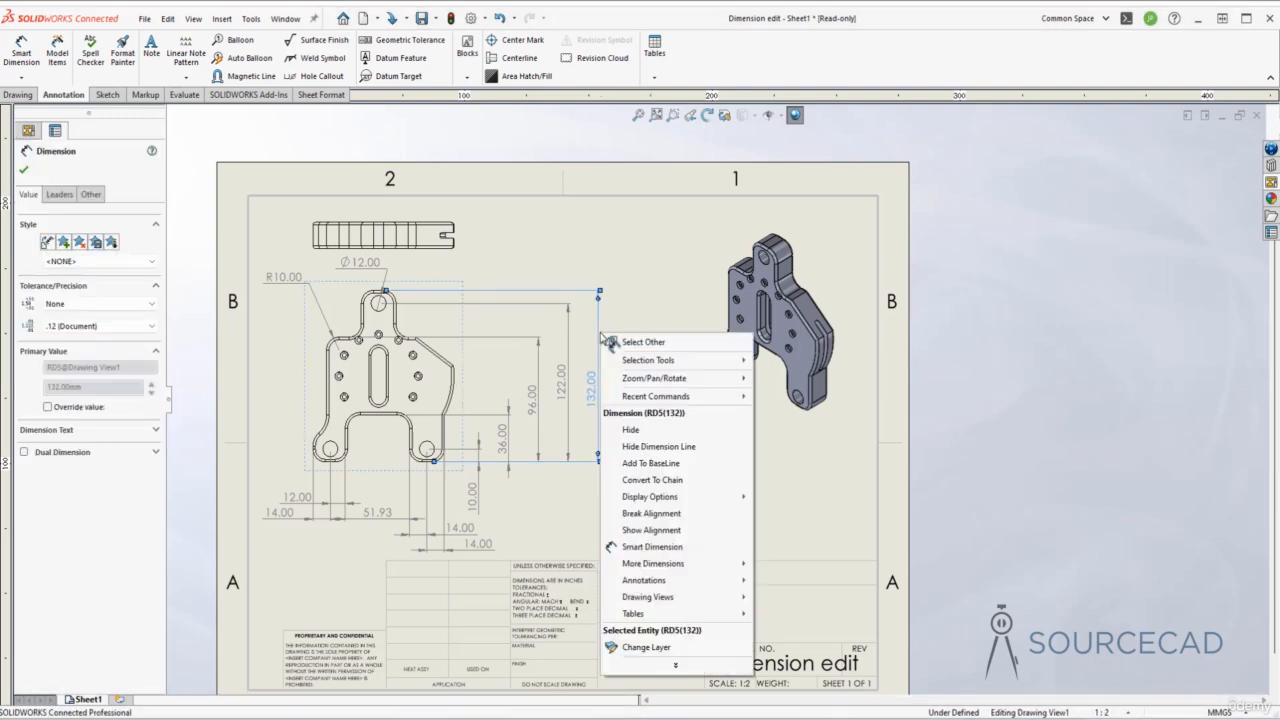
click(711, 514)
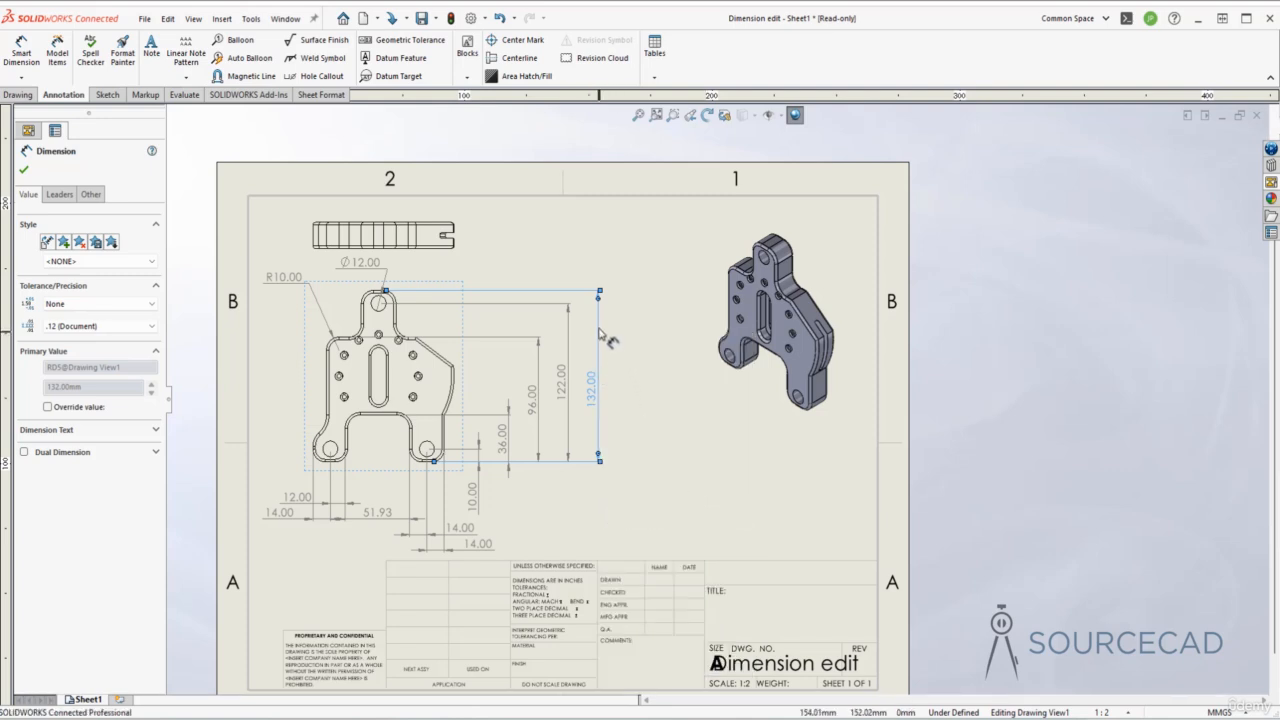
drag(600, 332, 640, 345)
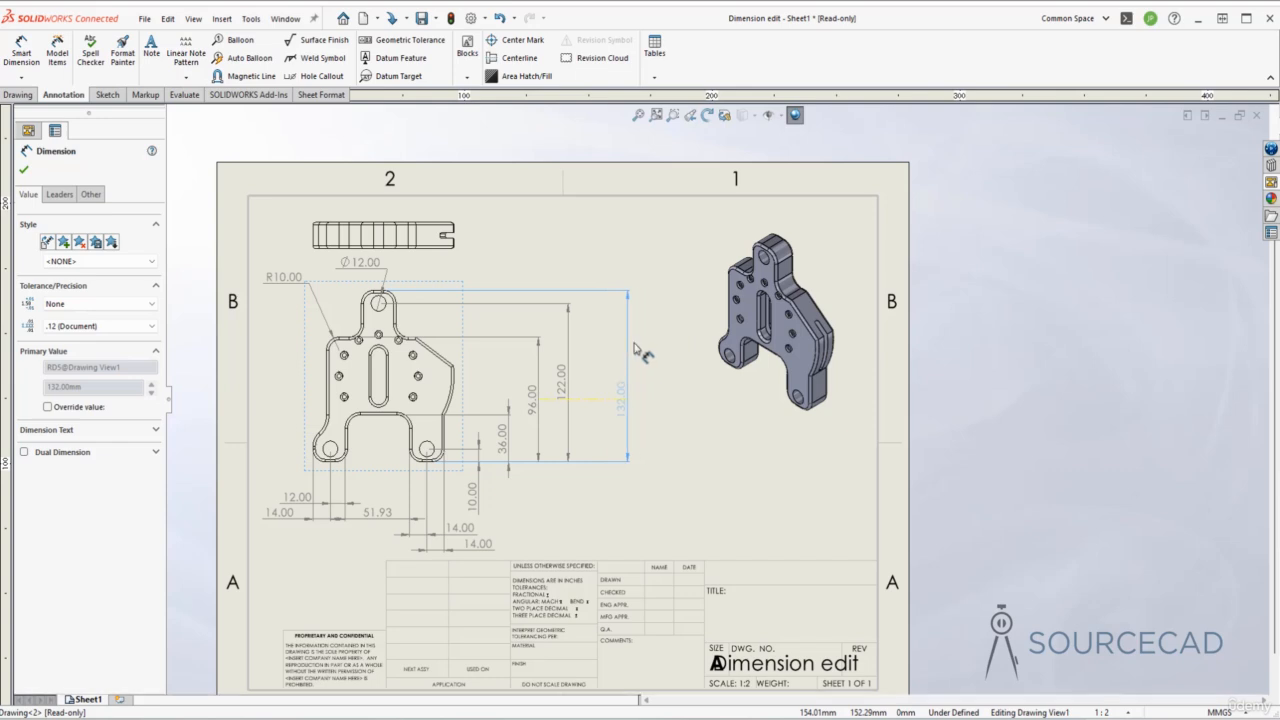
click(716, 500)
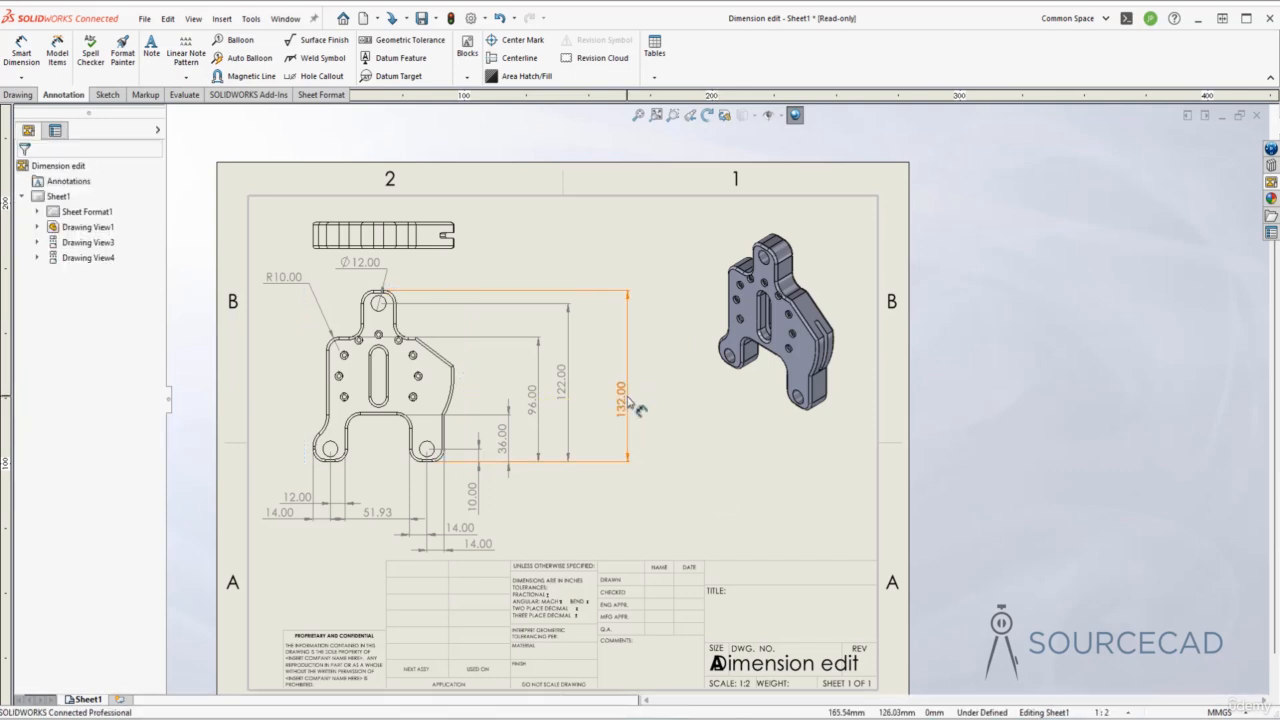
Step: Delete the 132.00 overall-height dimension from the front view
click(612, 297)
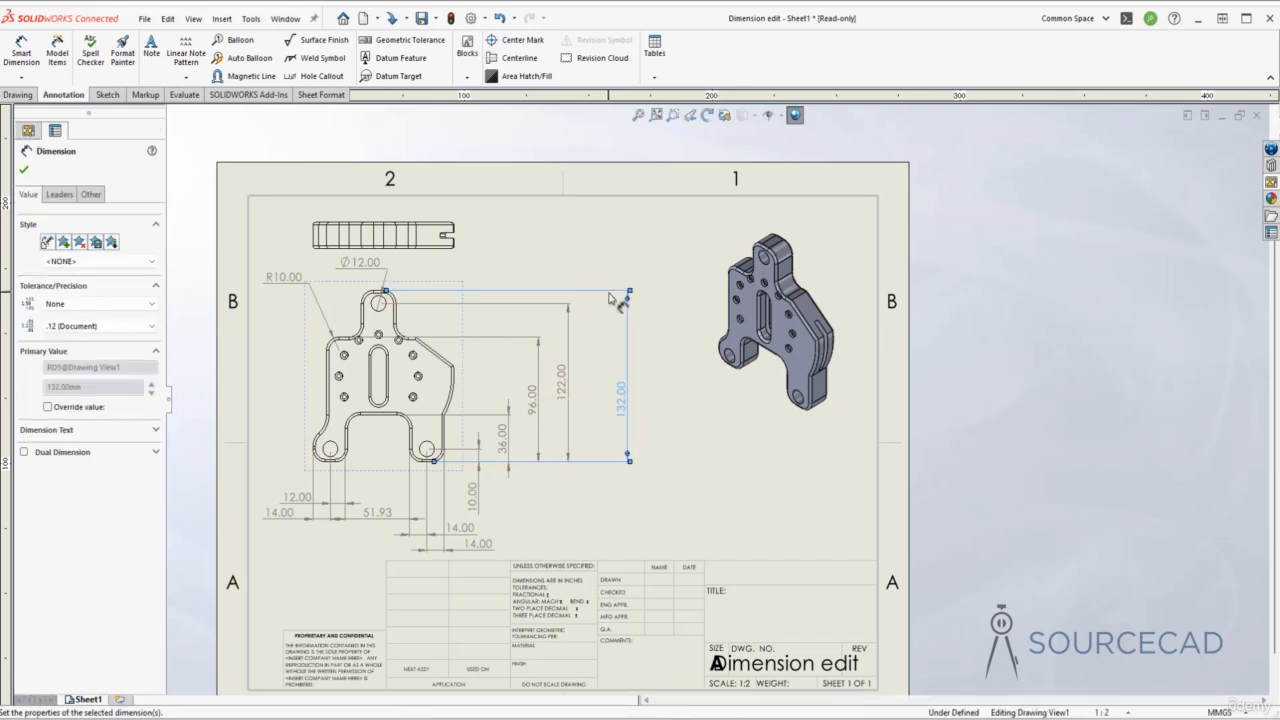
key(Delete)
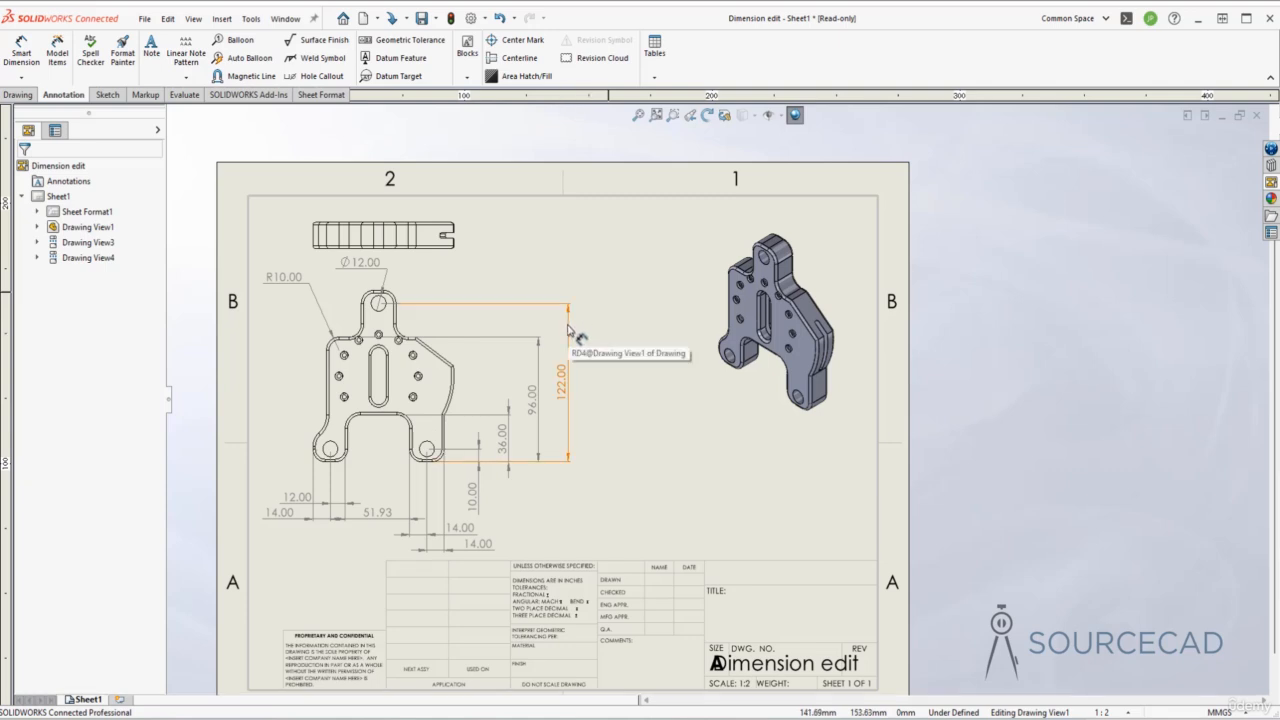
Step: Using Add To BaseLine on the 122.00 dimension, dimension the heights of the plate's topmost arc and its outer side corner
click(567, 316)
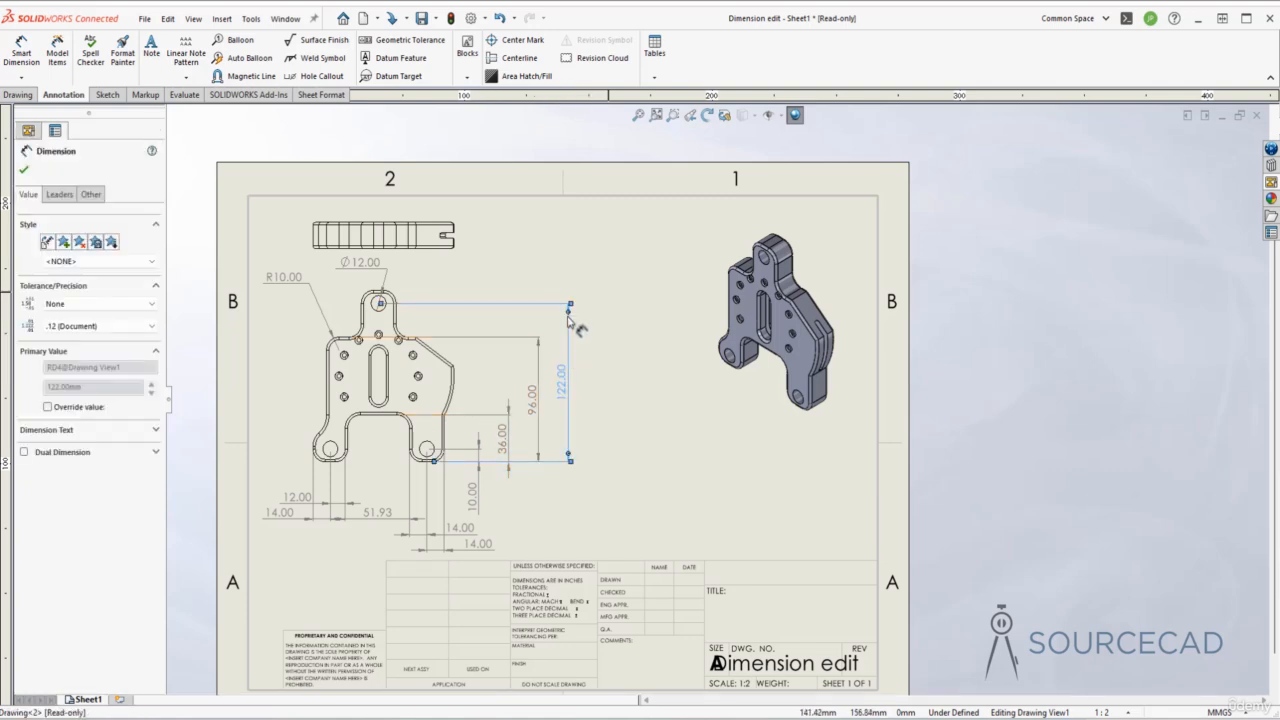
right_click(567, 317)
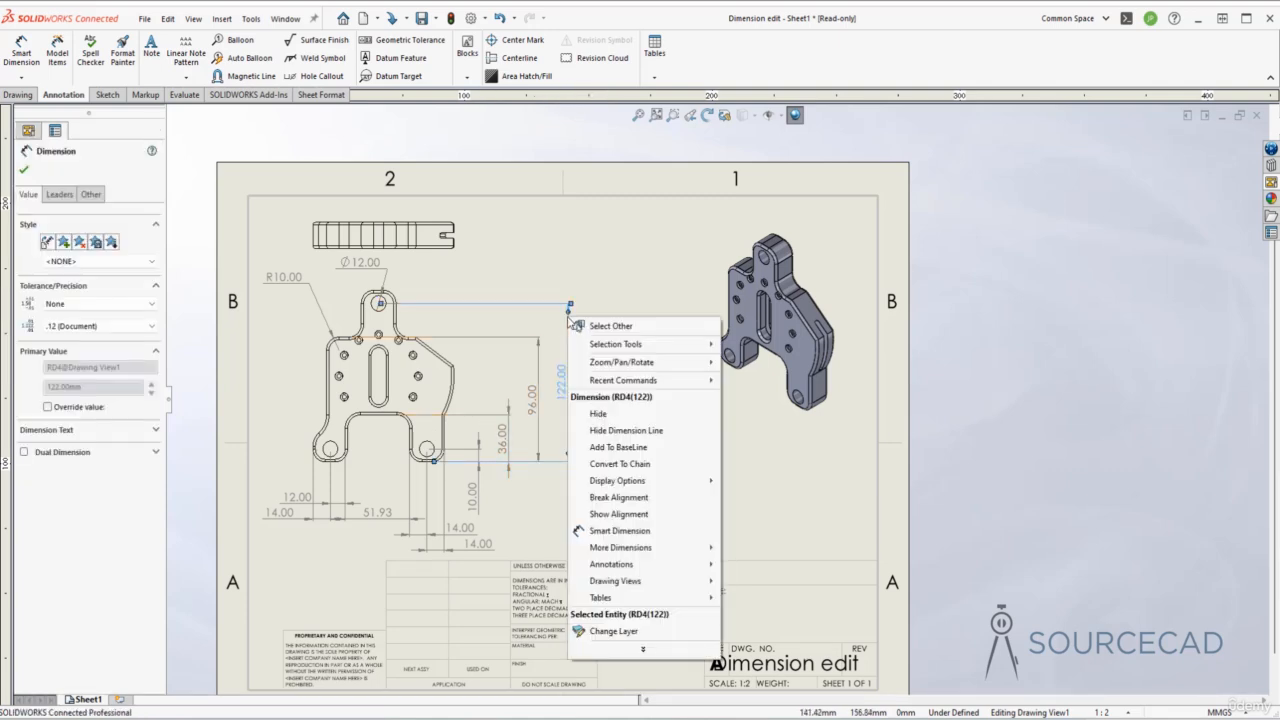
click(659, 451)
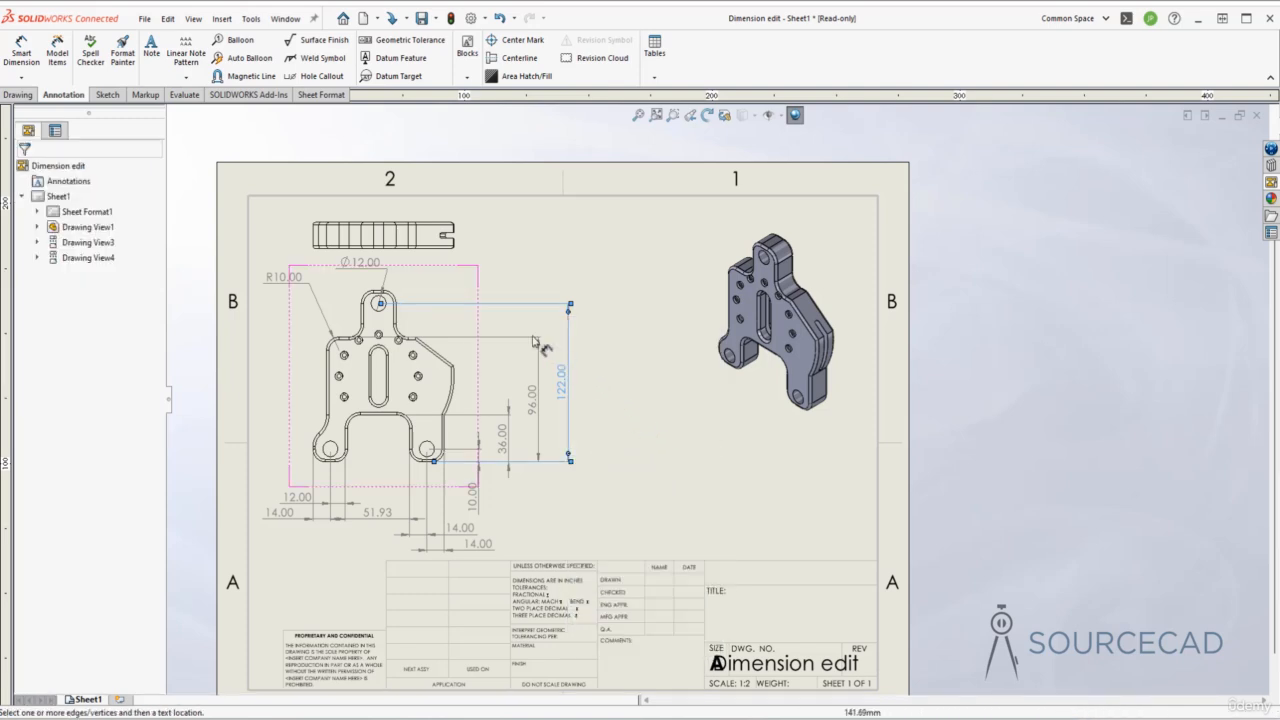
click(384, 301)
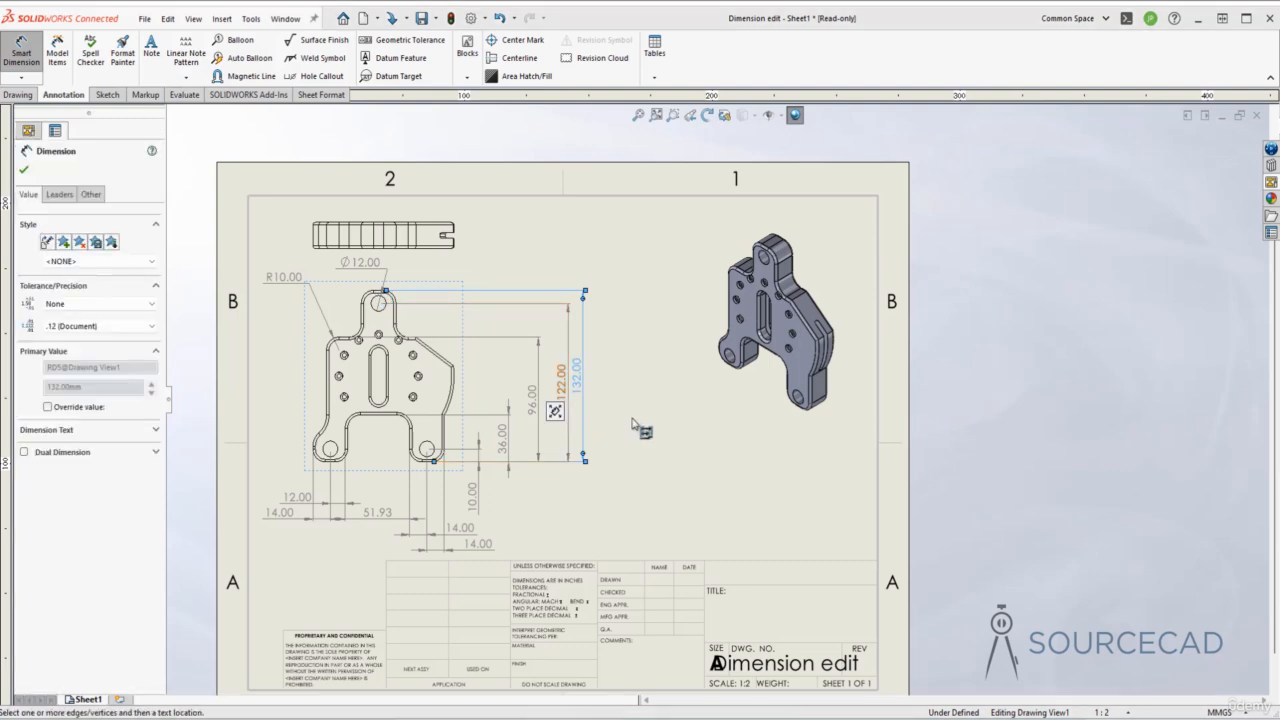
click(455, 369)
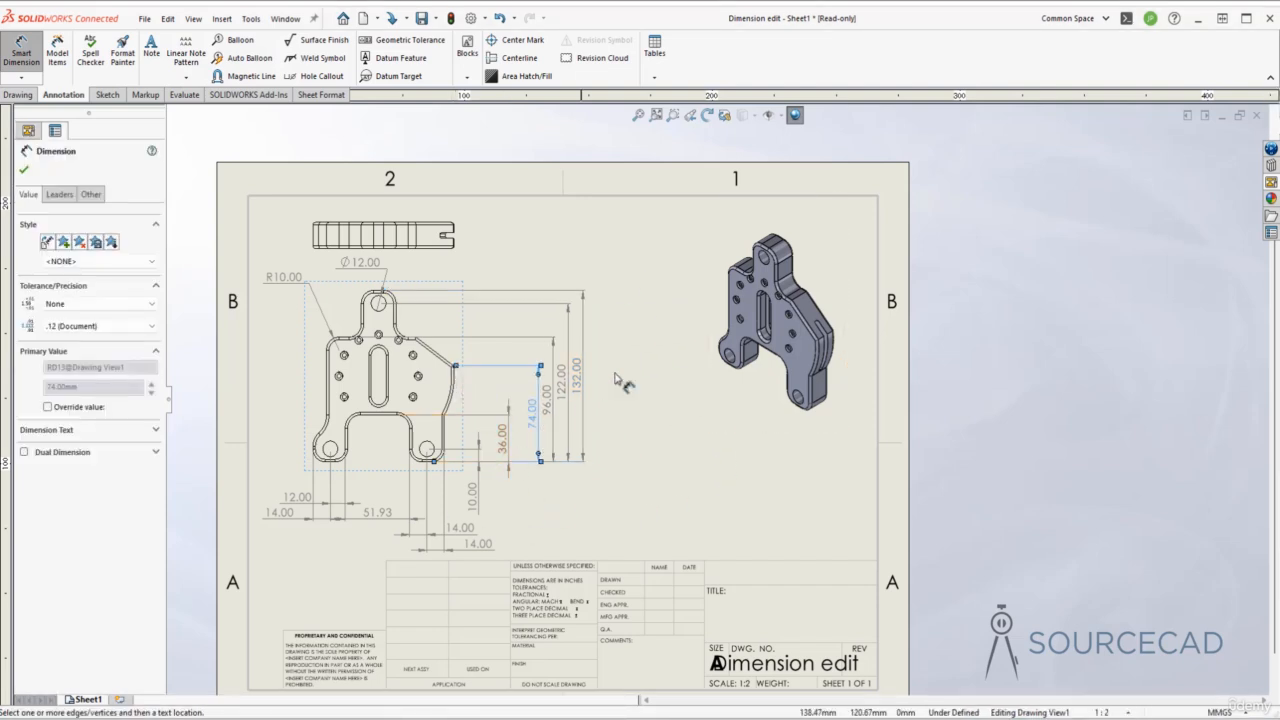
key(Escape)
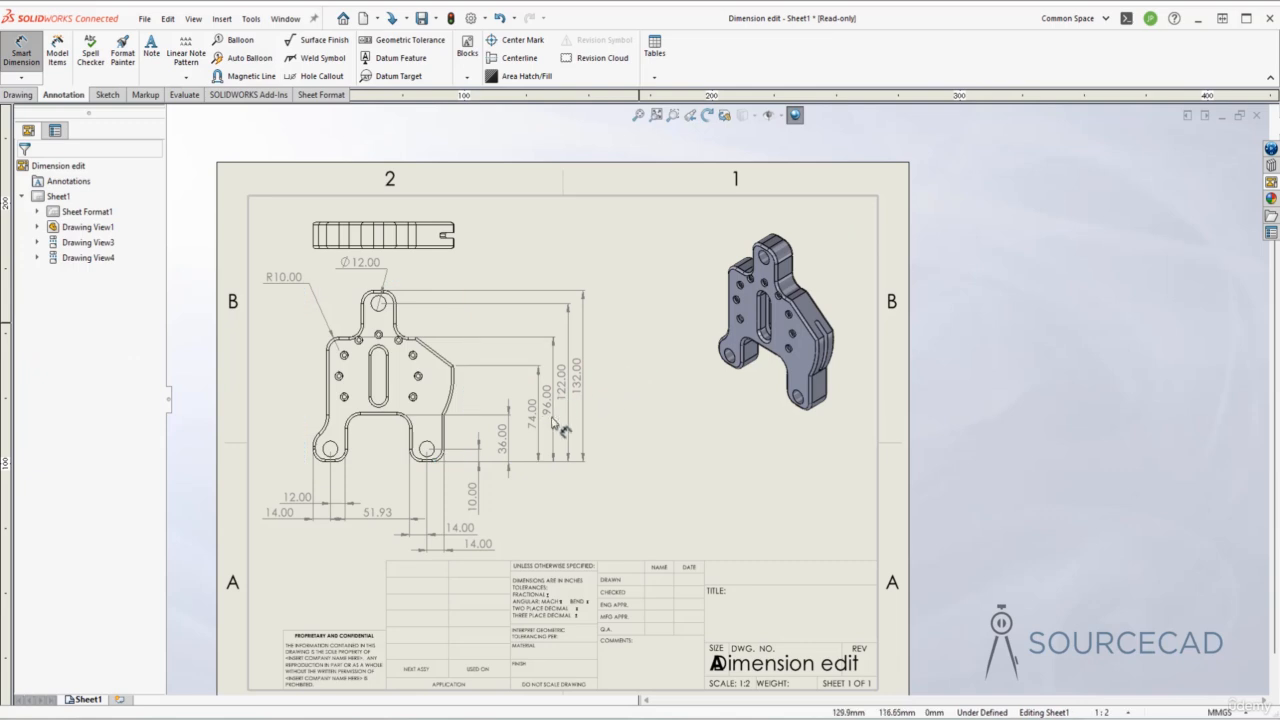
key(Escape)
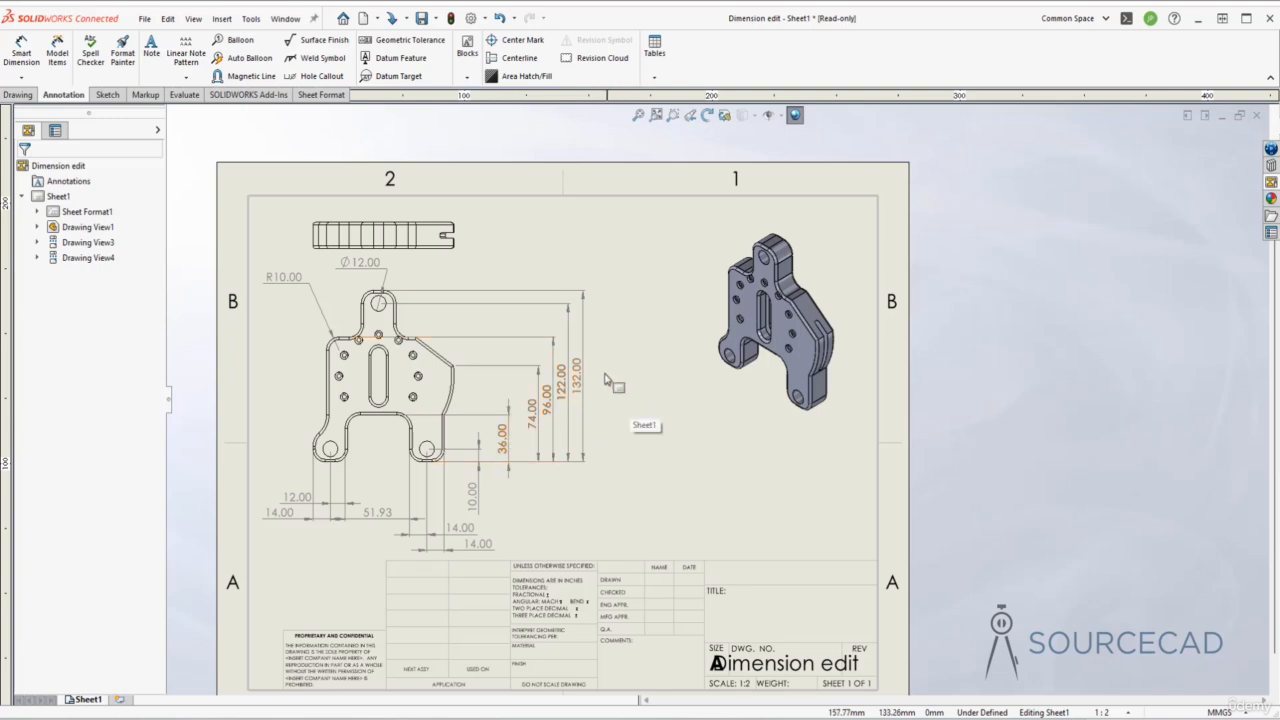
Step: Space the vertical baseline dimensions evenly using the overall-height dimension's palette
click(585, 335)
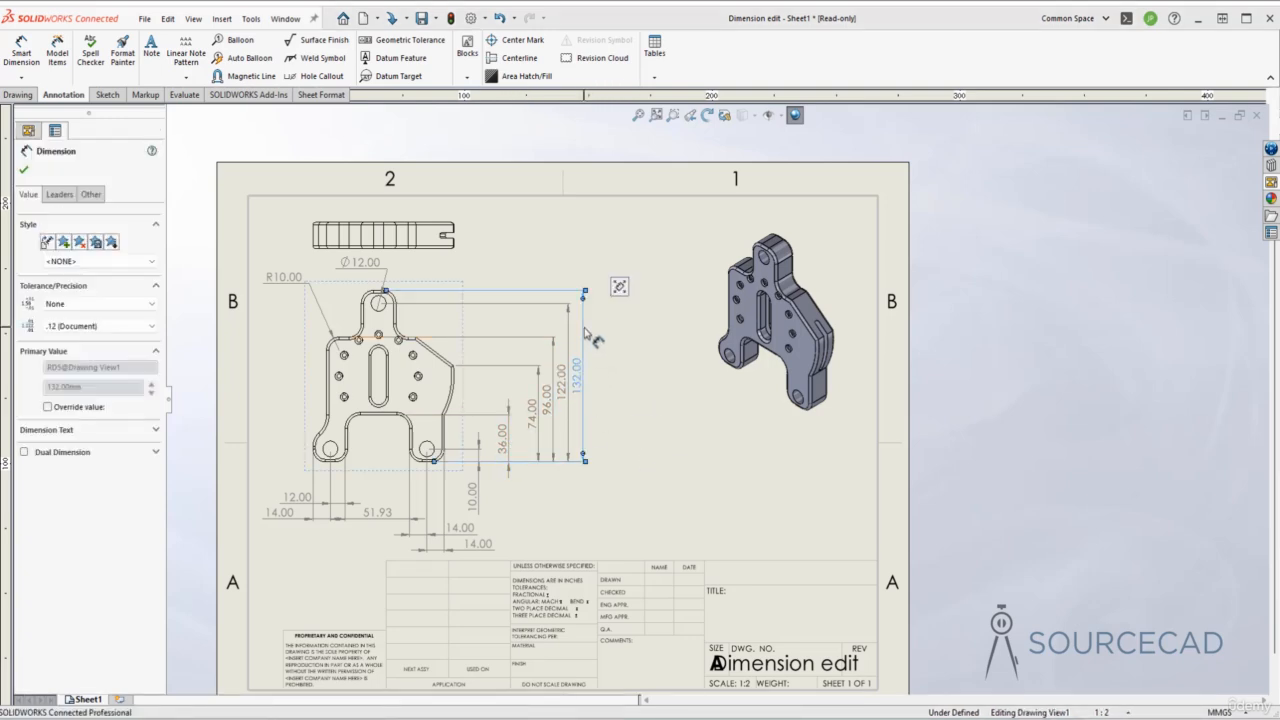
mouse_move(620, 295)
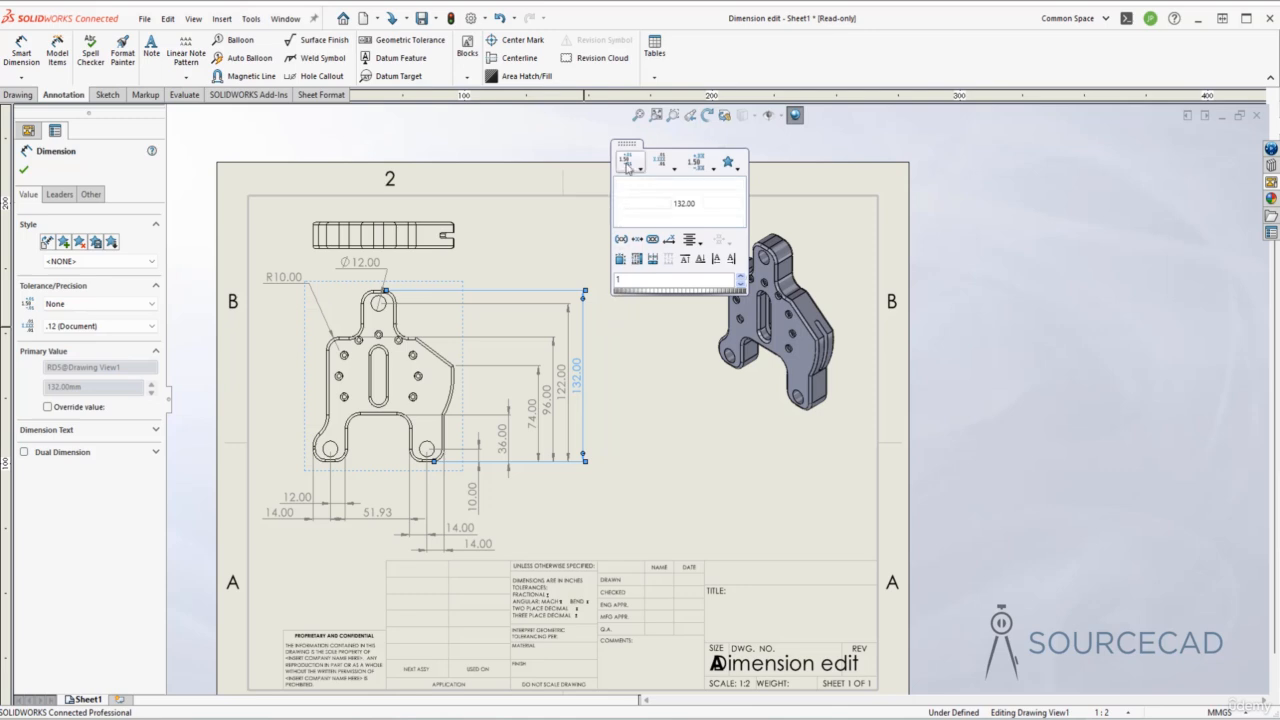
drag(630, 146, 635, 249)
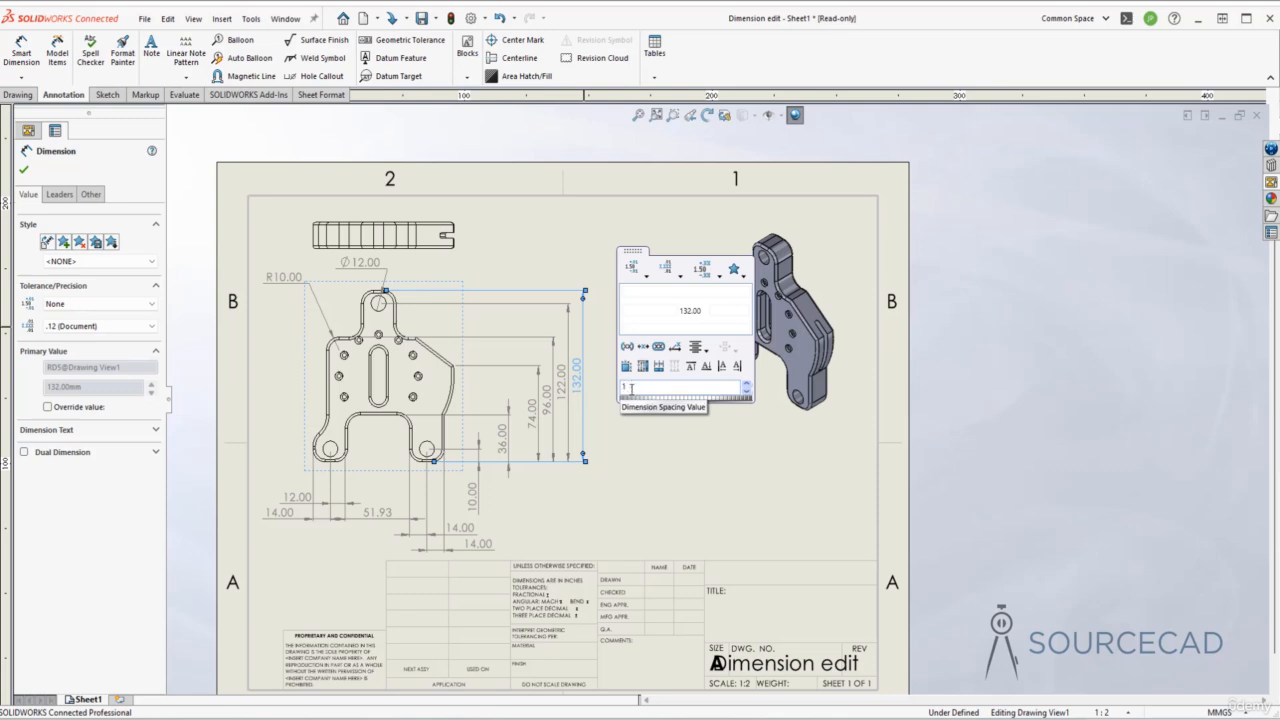
mouse_move(645, 399)
mouse_down()
mouse_move(657, 403)
mouse_move(641, 403)
mouse_up()
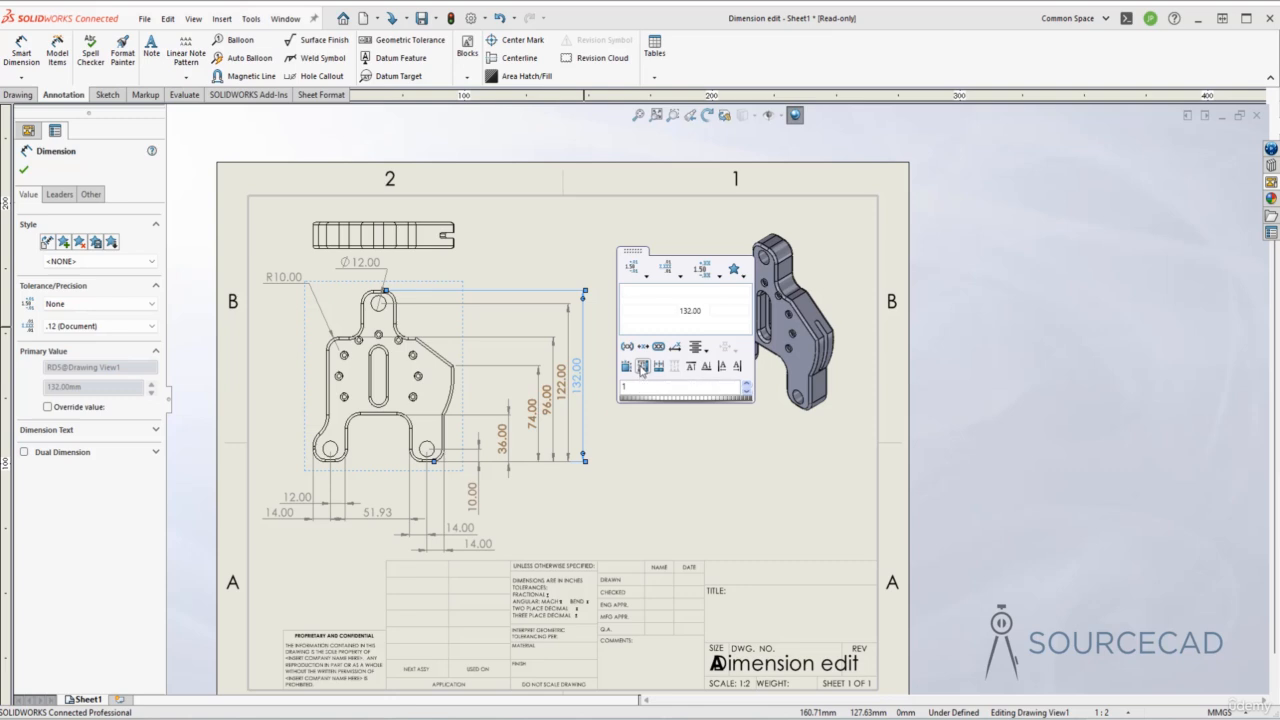
click(643, 367)
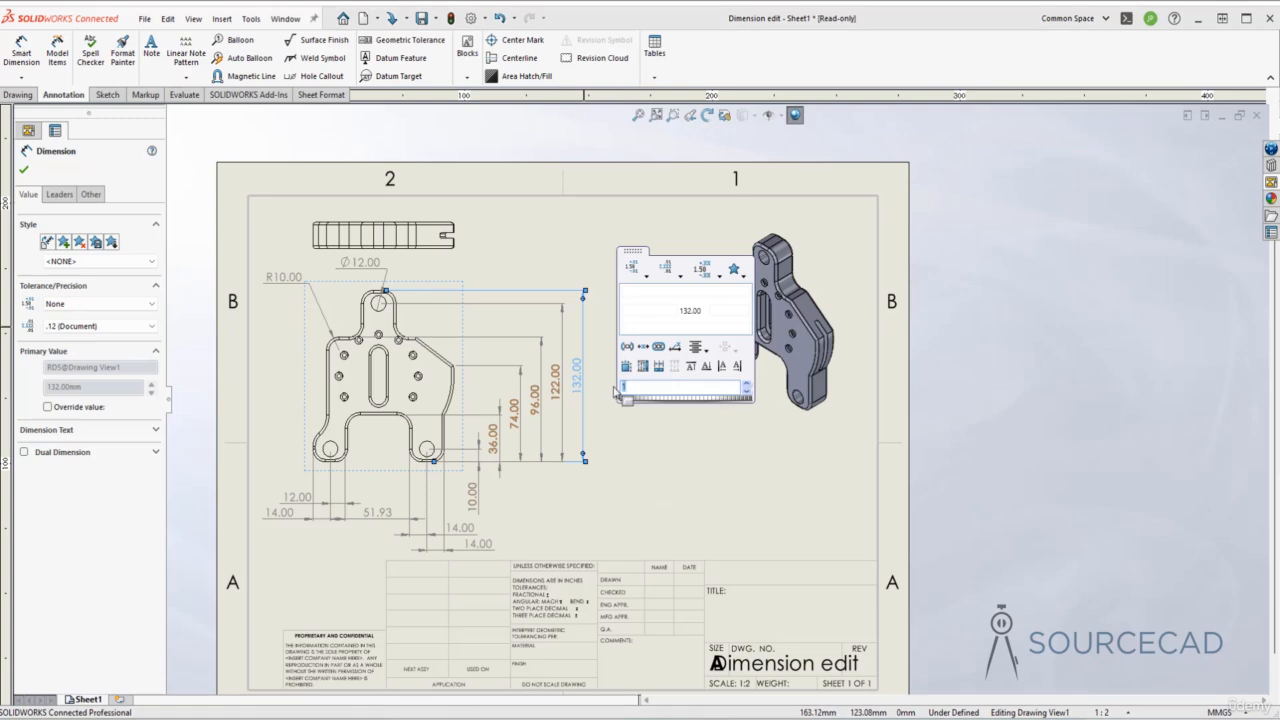
Step: Set the dimension spacing value for the vertical baseline dimensions to 1.5
double_click(630, 386)
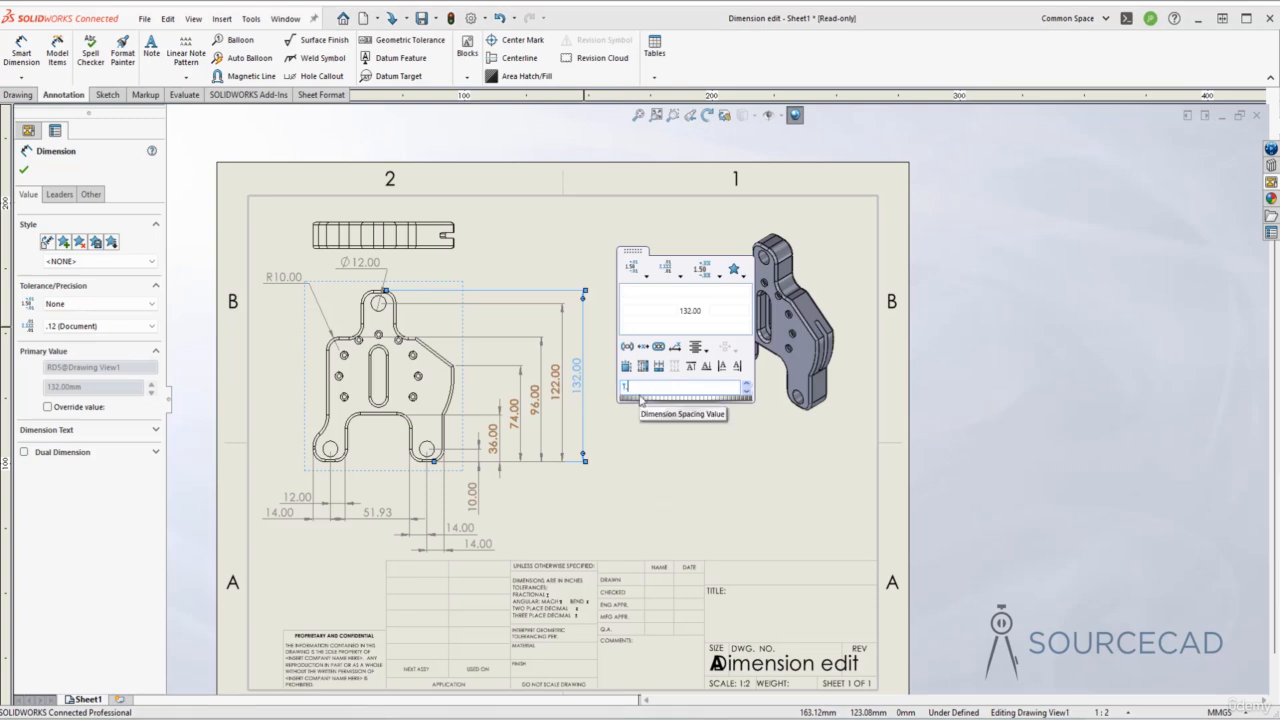
text(1.5)
key(Return)
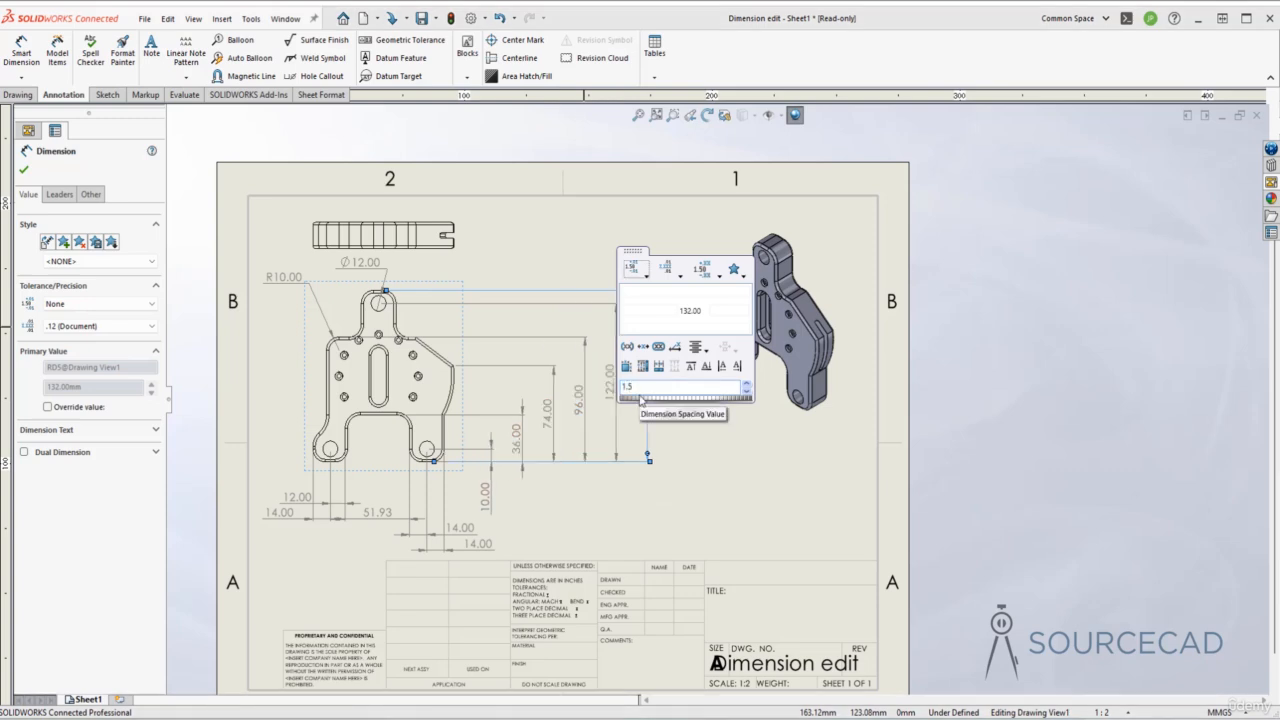
Step: Apply Align Collinear to the vertical dimensions of the front view
drag(629, 250, 689, 243)
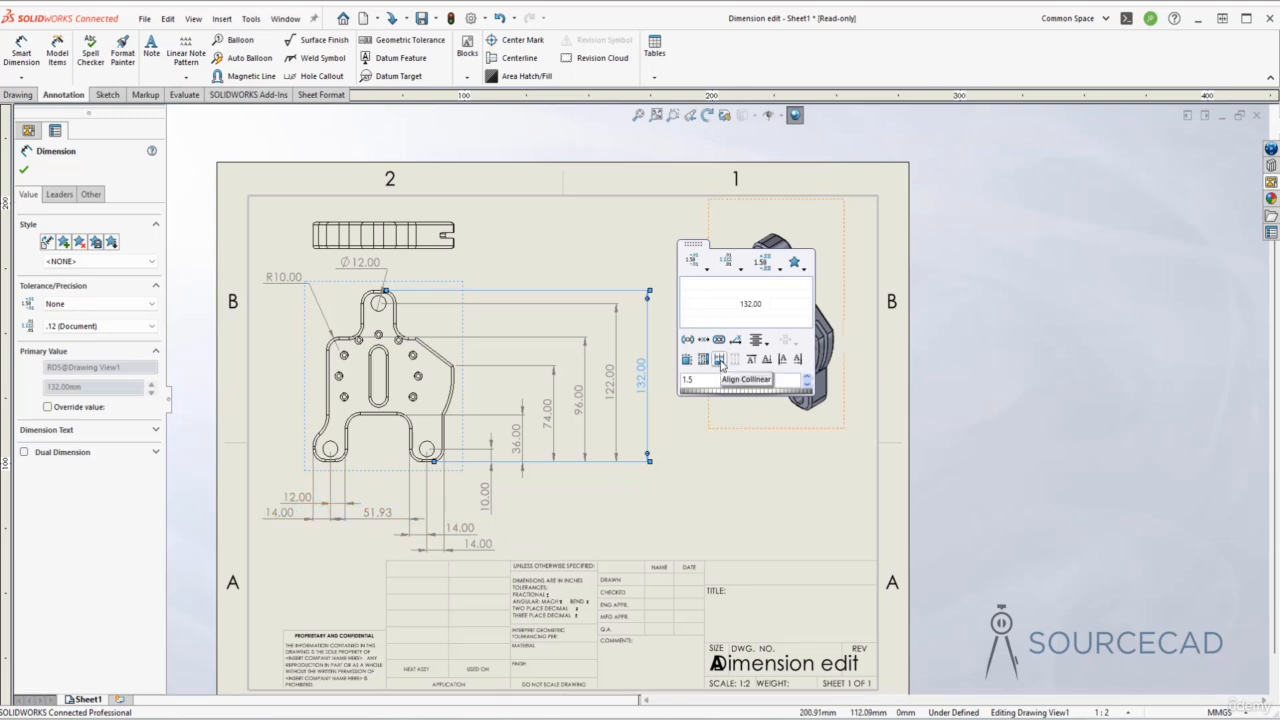
click(720, 362)
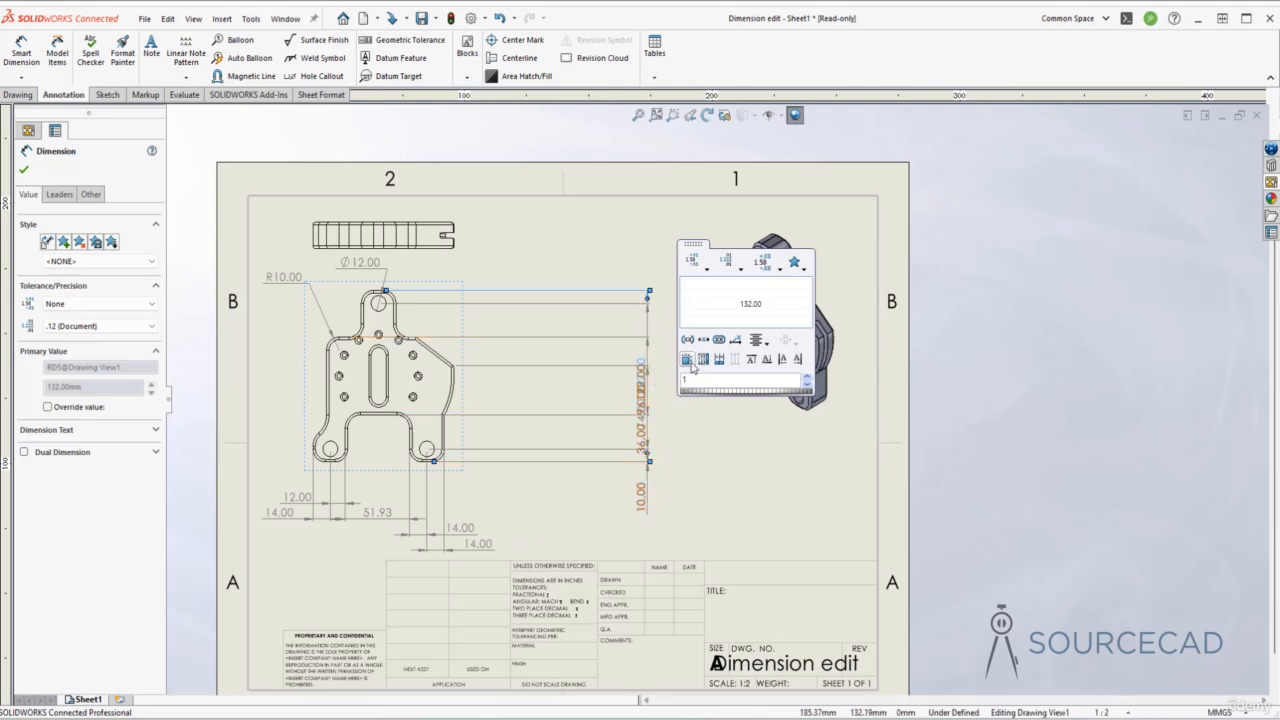
Step: Auto-arrange the front view's selected vertical dimensions and space them evenly
click(686, 360)
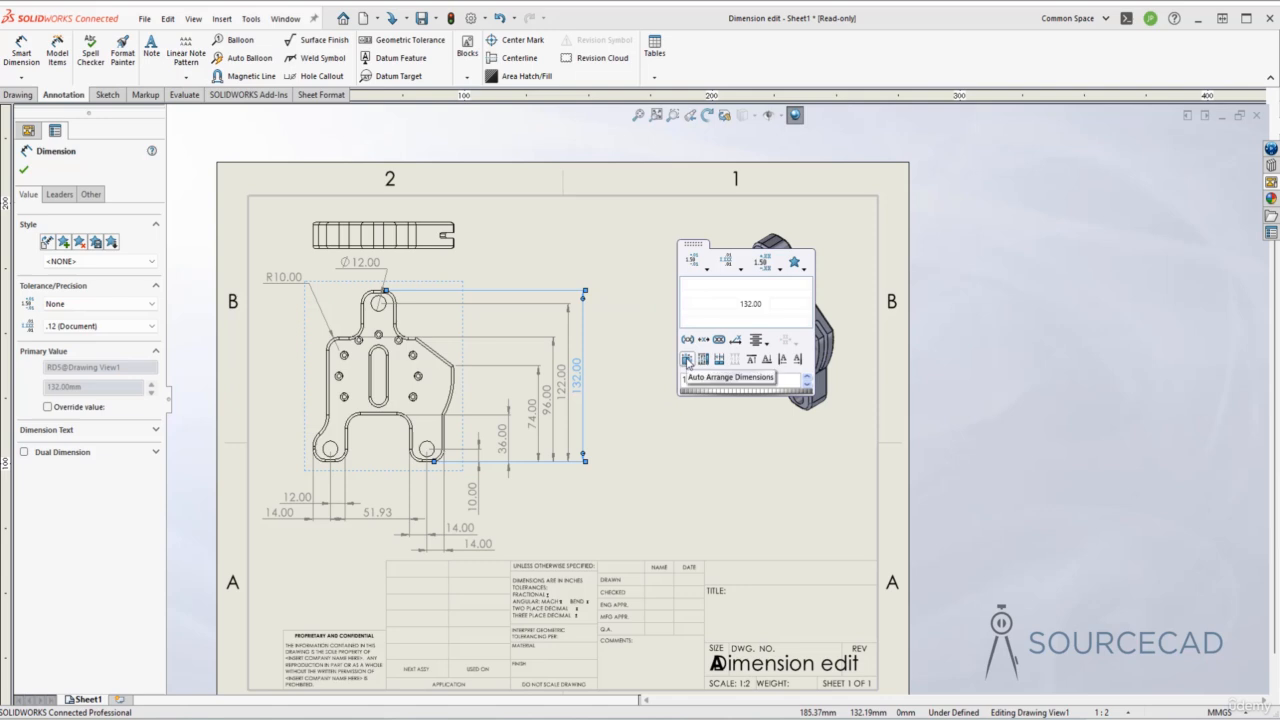
click(687, 361)
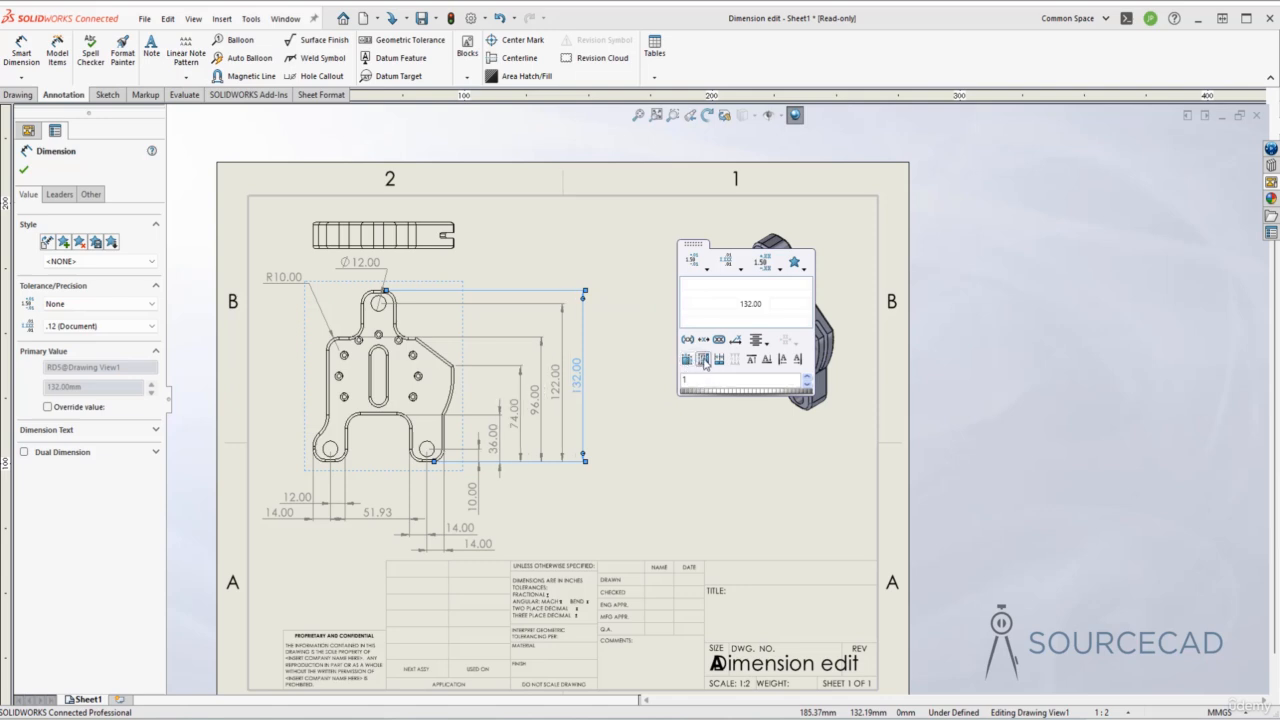
Step: Try top and bottom justification of the dimension text on the vertical dimensions
click(754, 362)
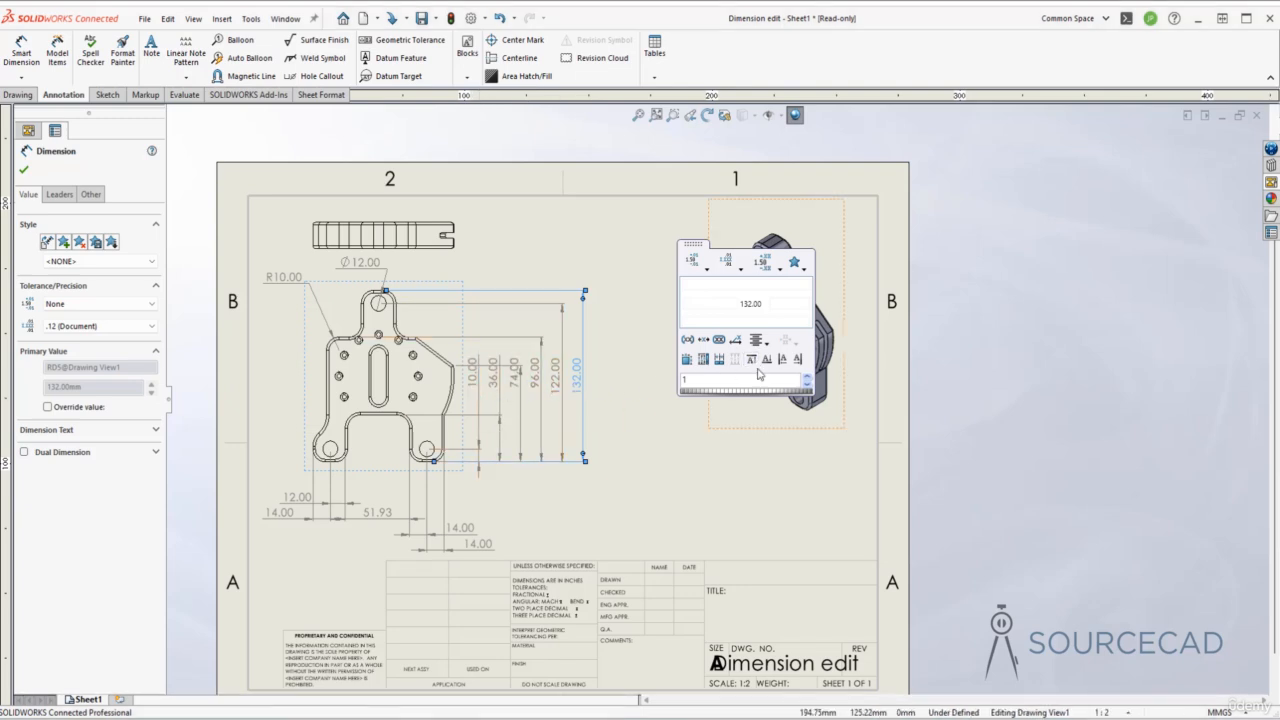
click(770, 360)
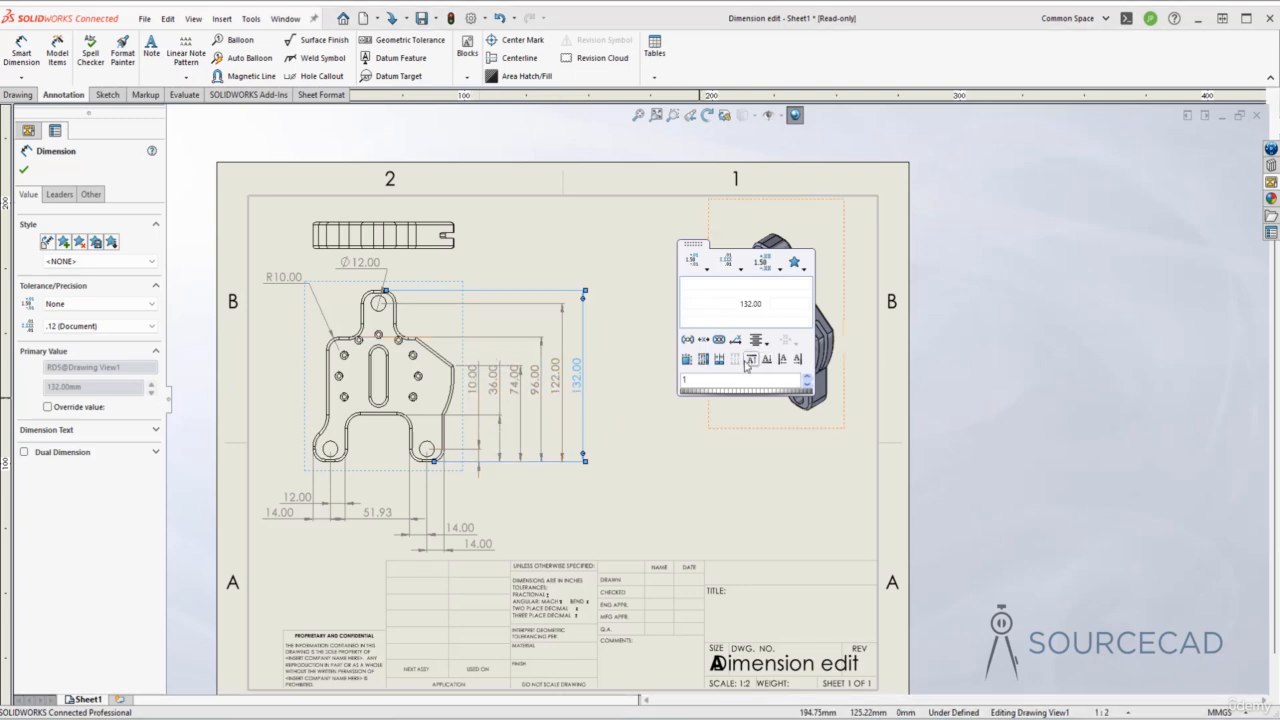
Step: Auto-arrange the vertical dimensions again, reapply even spacing, and clear the selection
click(687, 362)
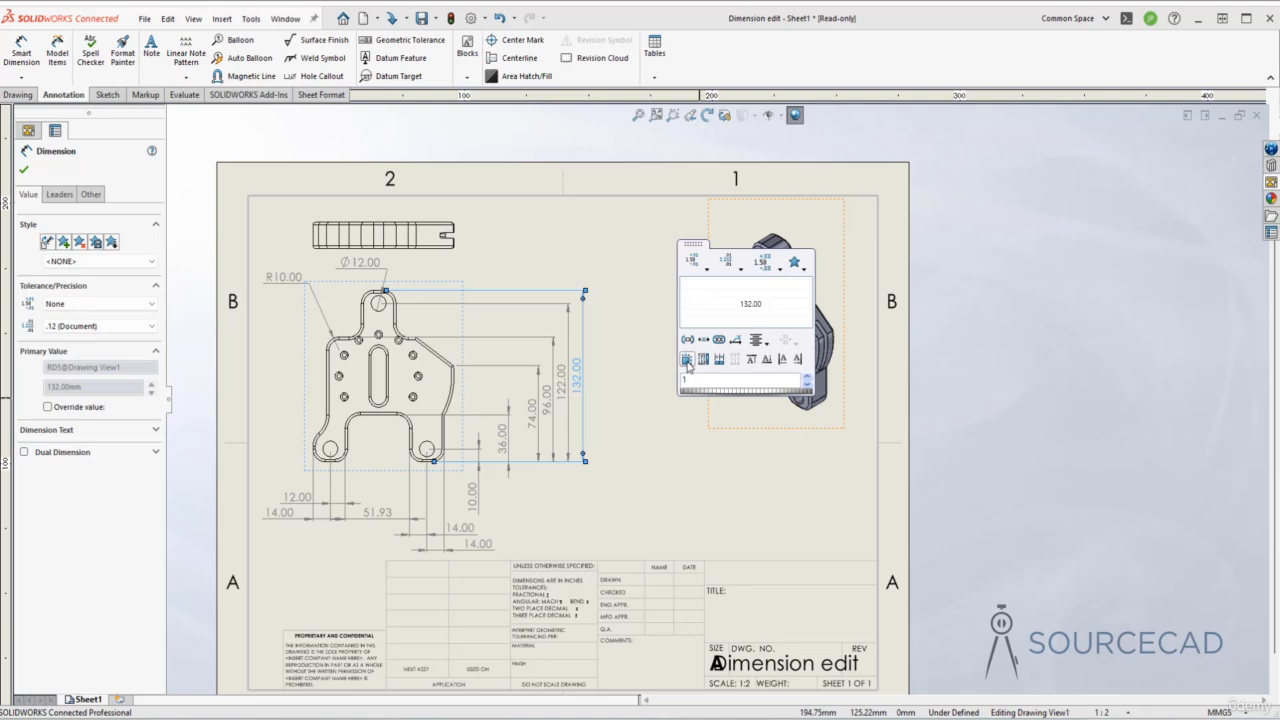
click(703, 360)
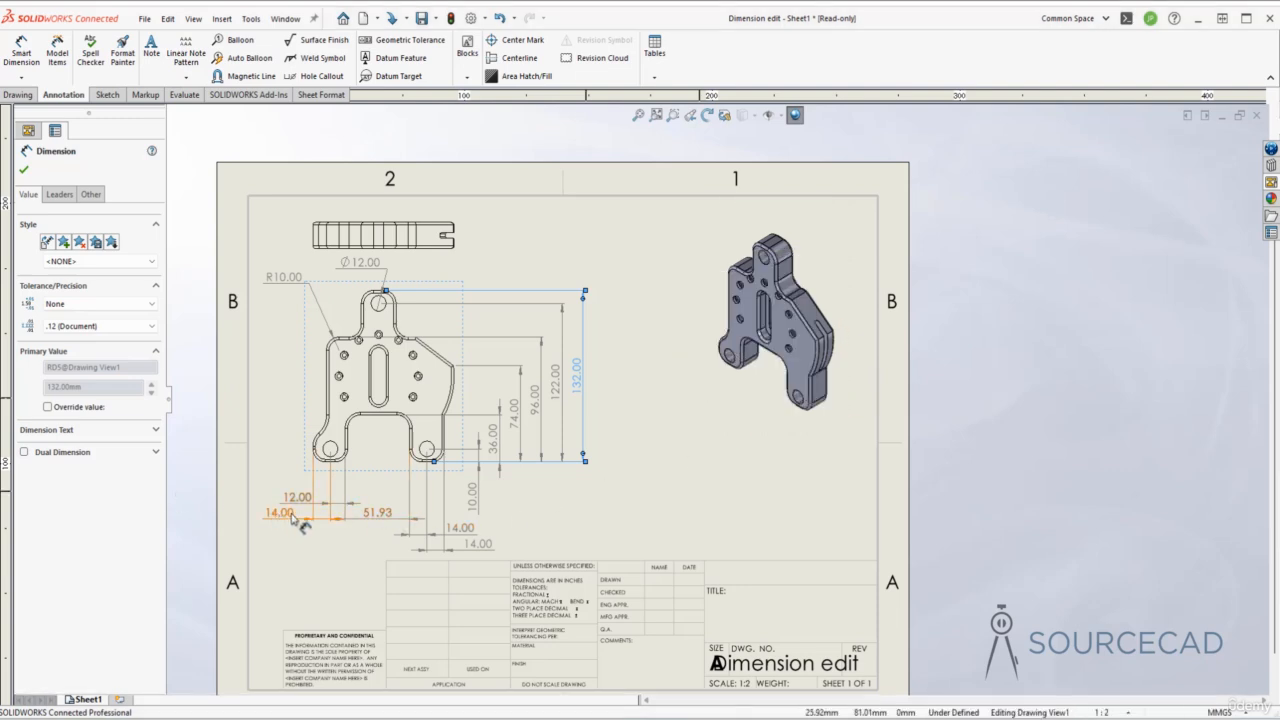
click(617, 418)
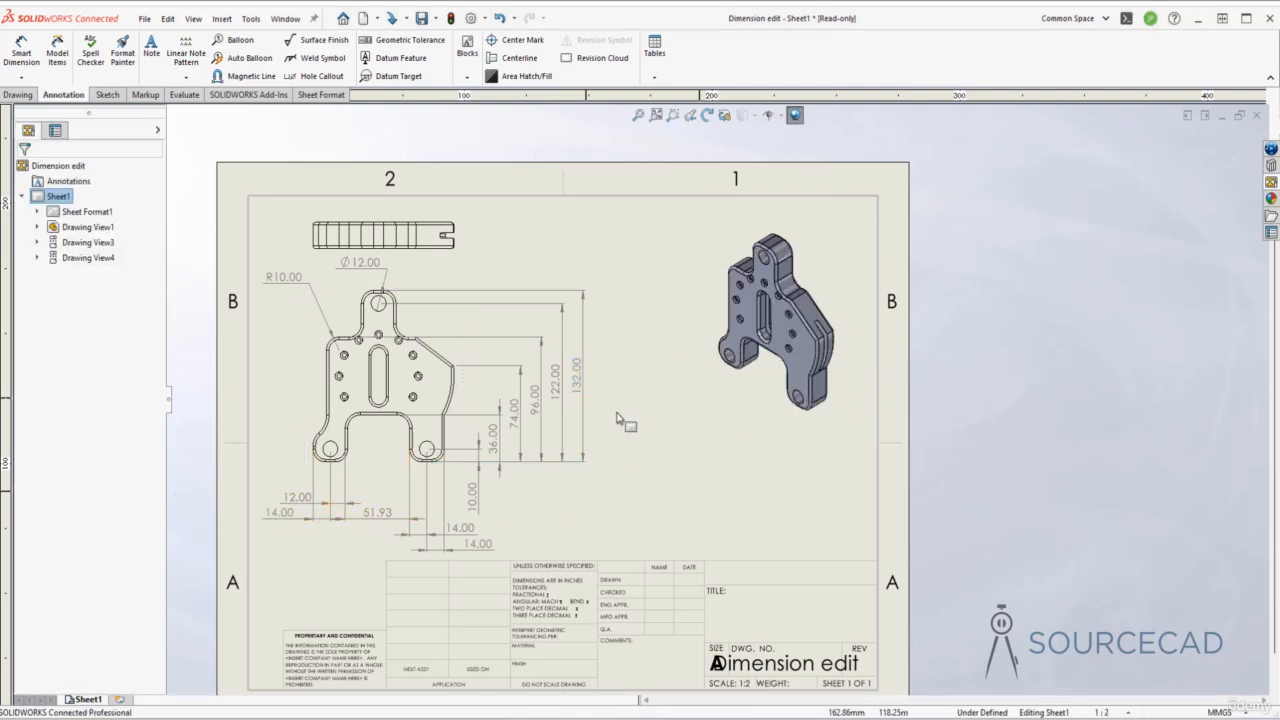
Step: Put the overall-height dimension in parentheses and remove the parentheses again
click(584, 410)
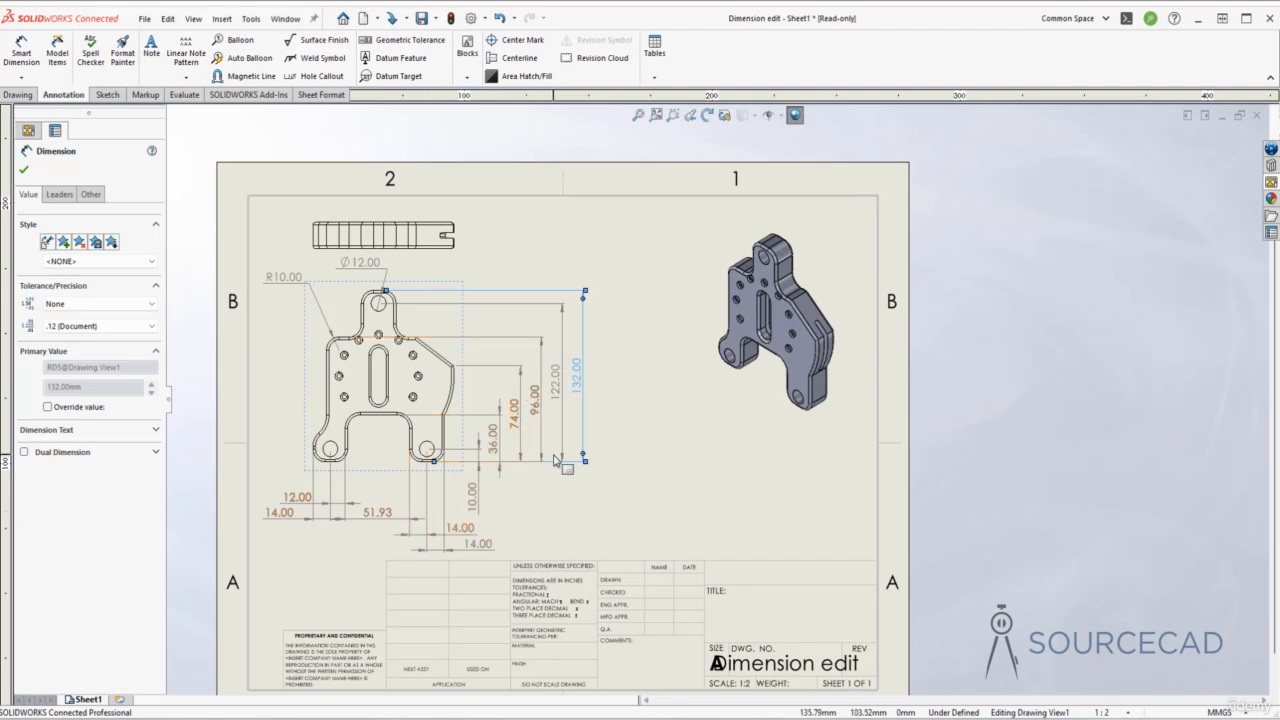
key(Escape)
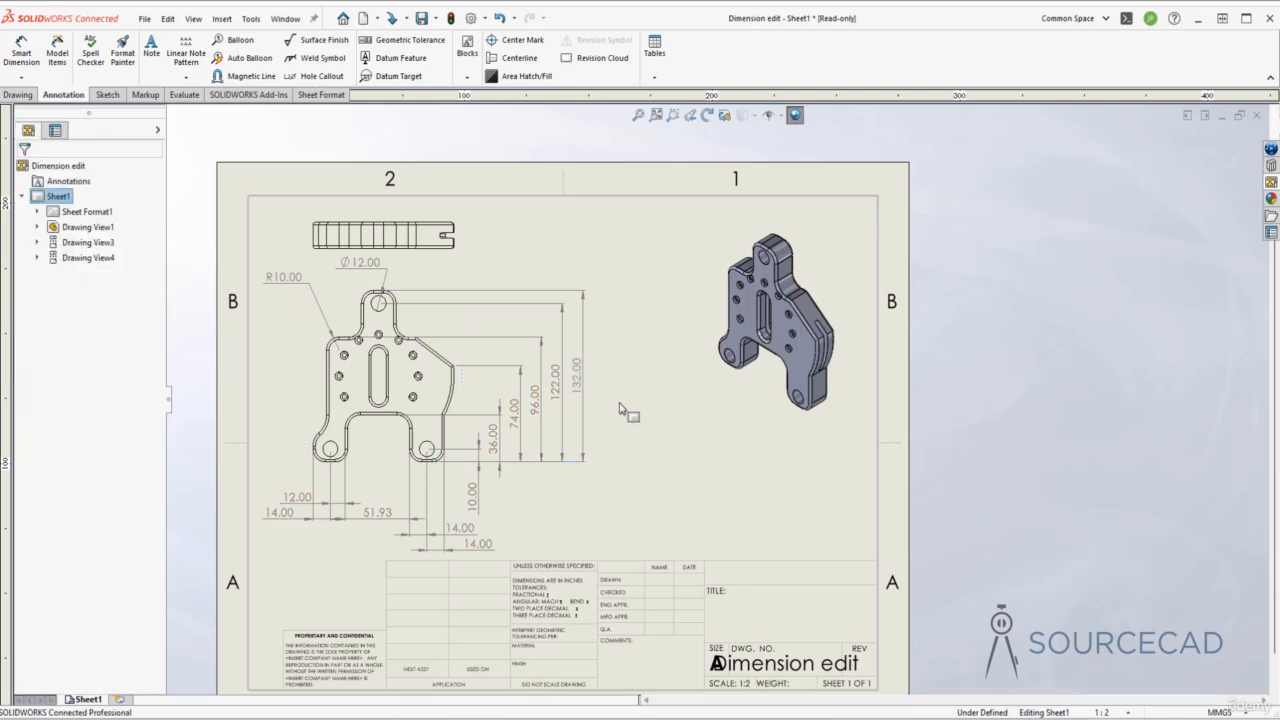
click(586, 358)
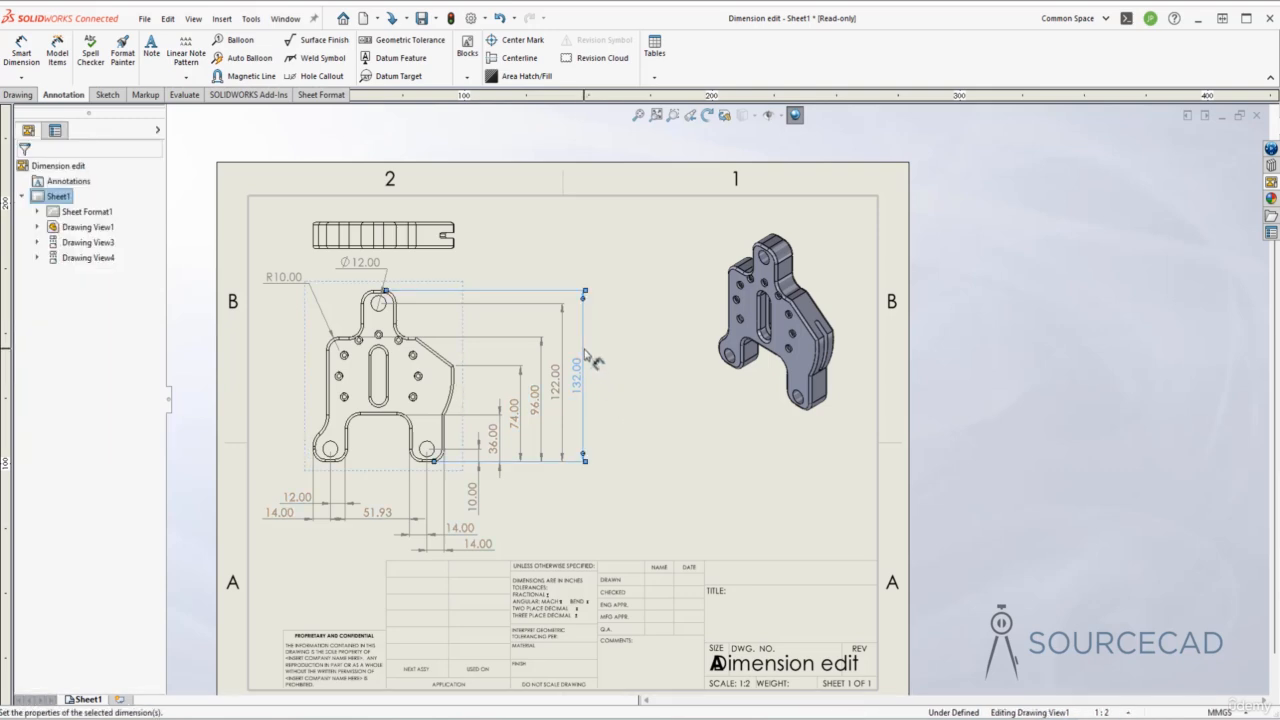
mouse_move(618, 308)
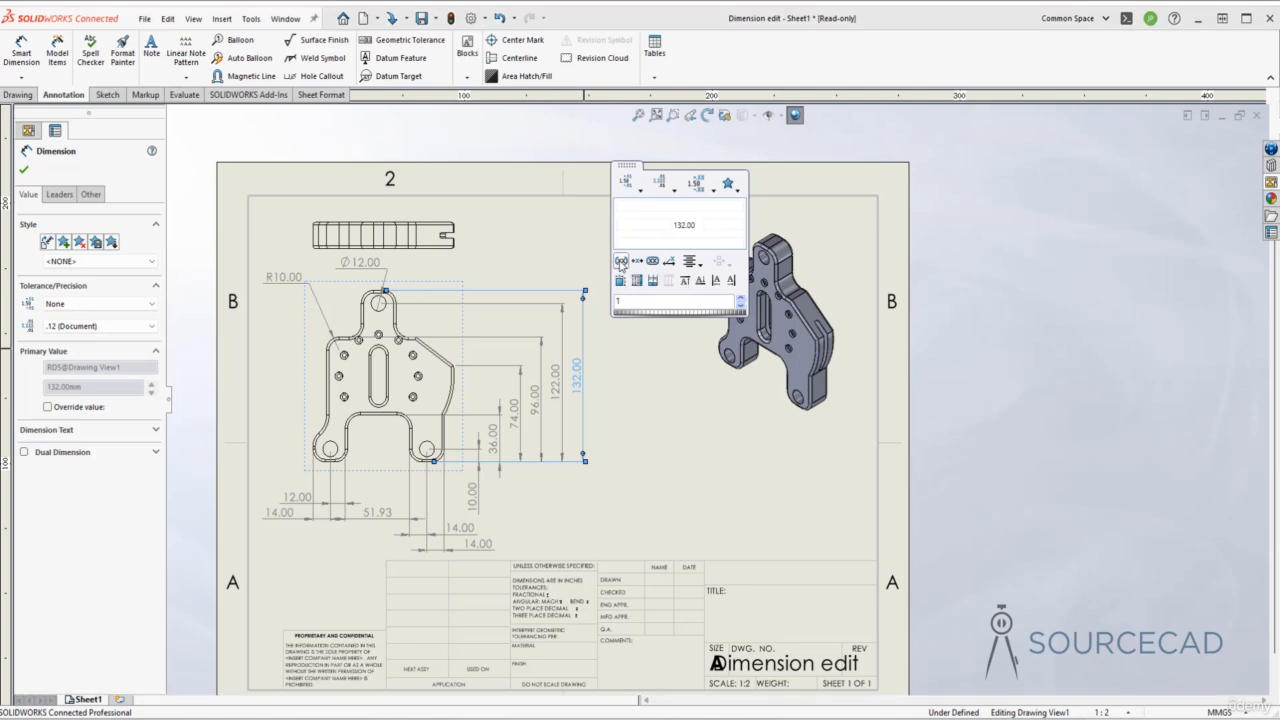
click(620, 263)
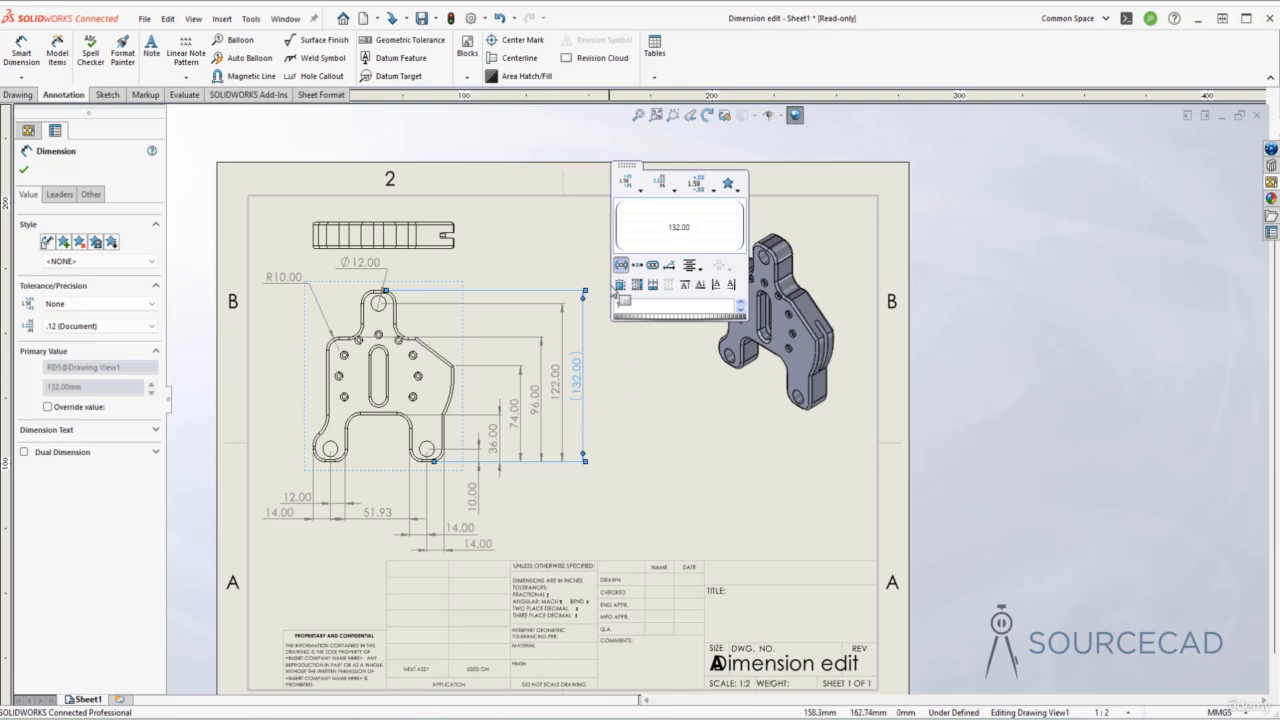
click(621, 265)
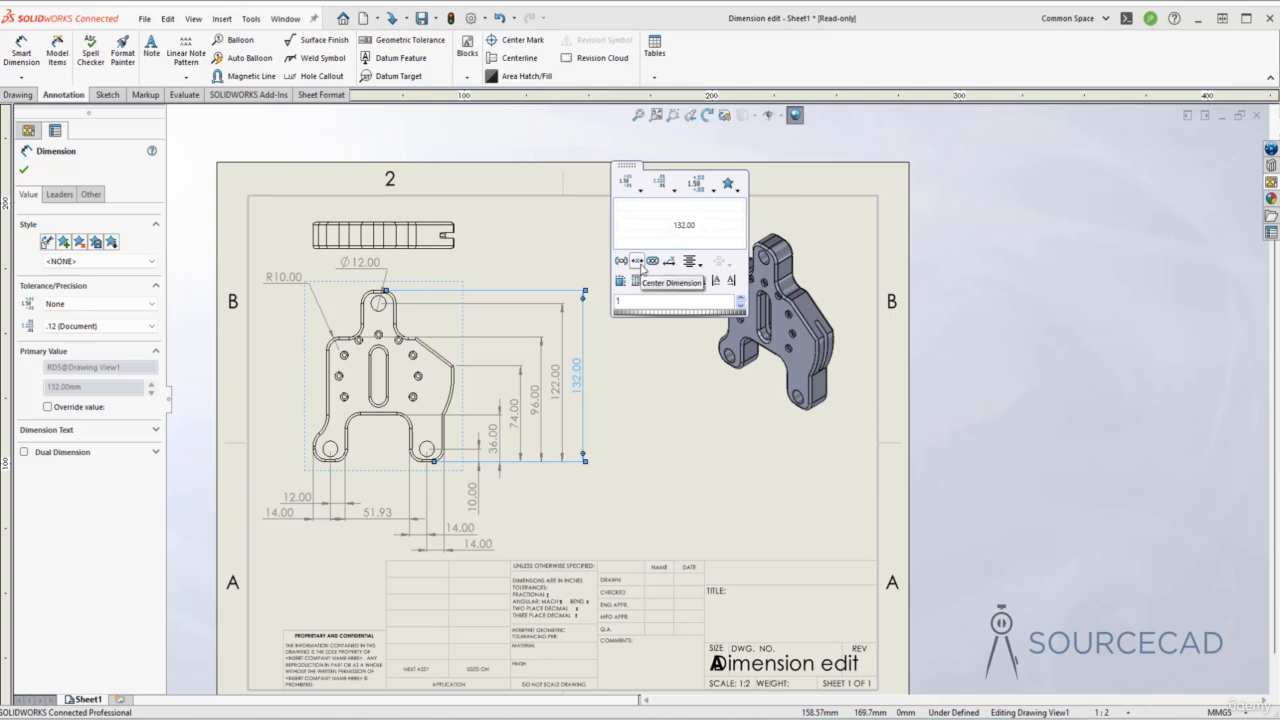
Step: Move the overall-height dimension's text up along its dimension line, and recentre it with Center Dimension
drag(578, 389, 586, 336)
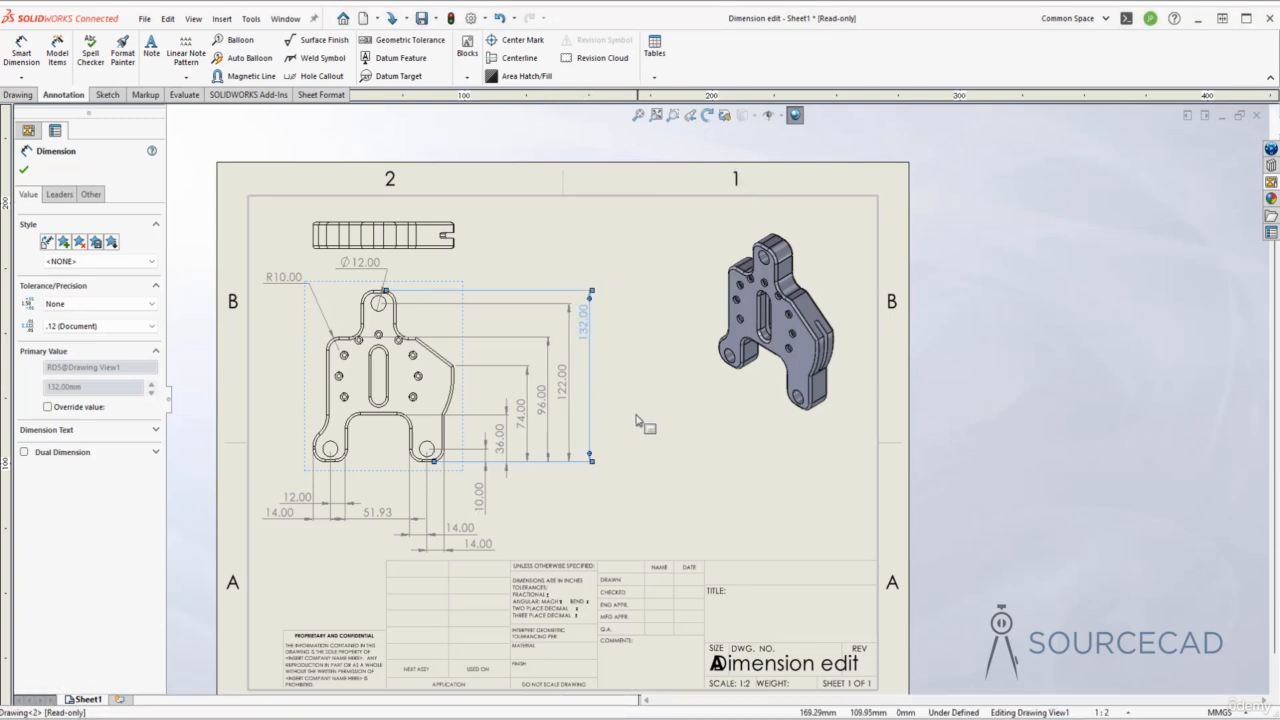
mouse_move(625, 273)
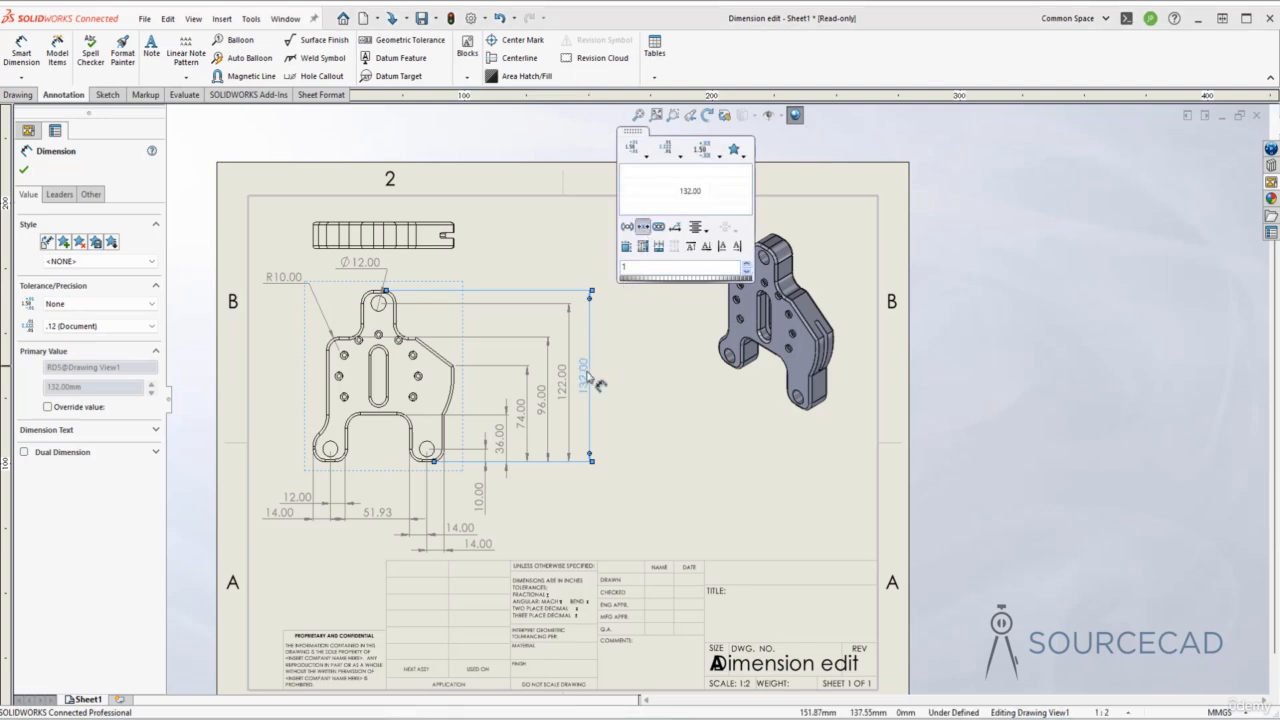
click(644, 228)
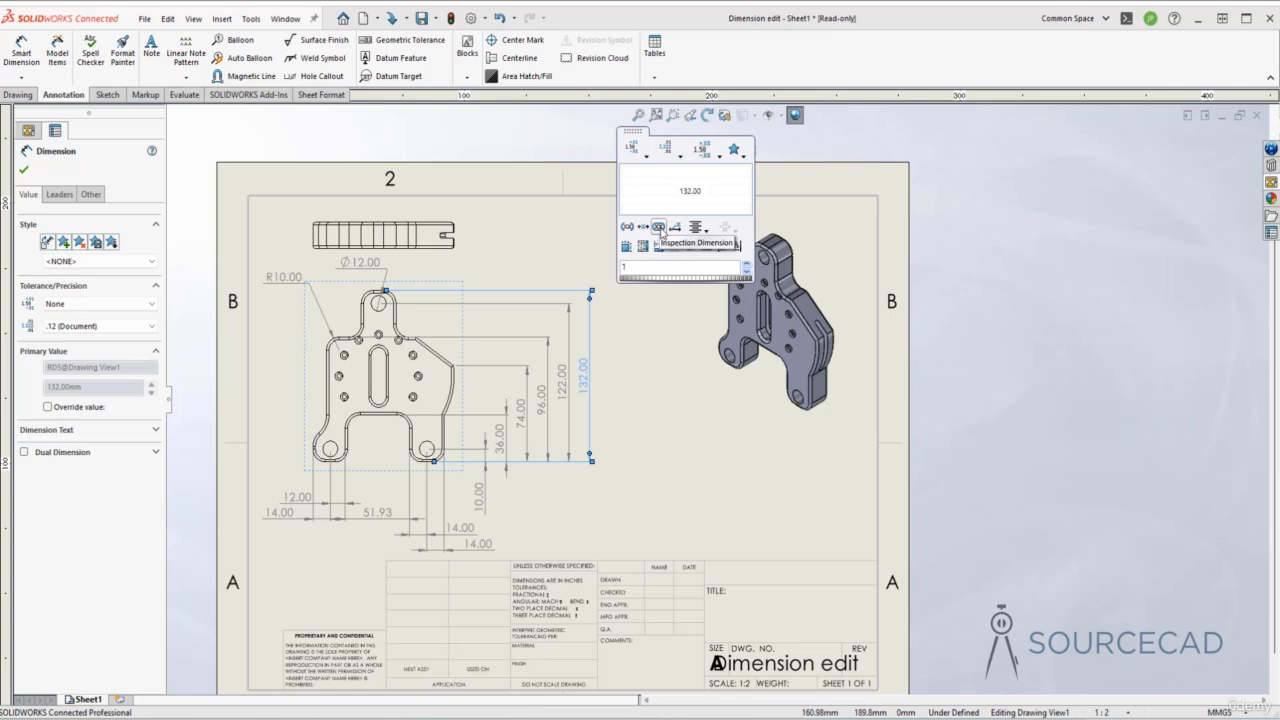
Step: Turn the overall-height dimension into an inspection dimension and switch that style off again
click(659, 228)
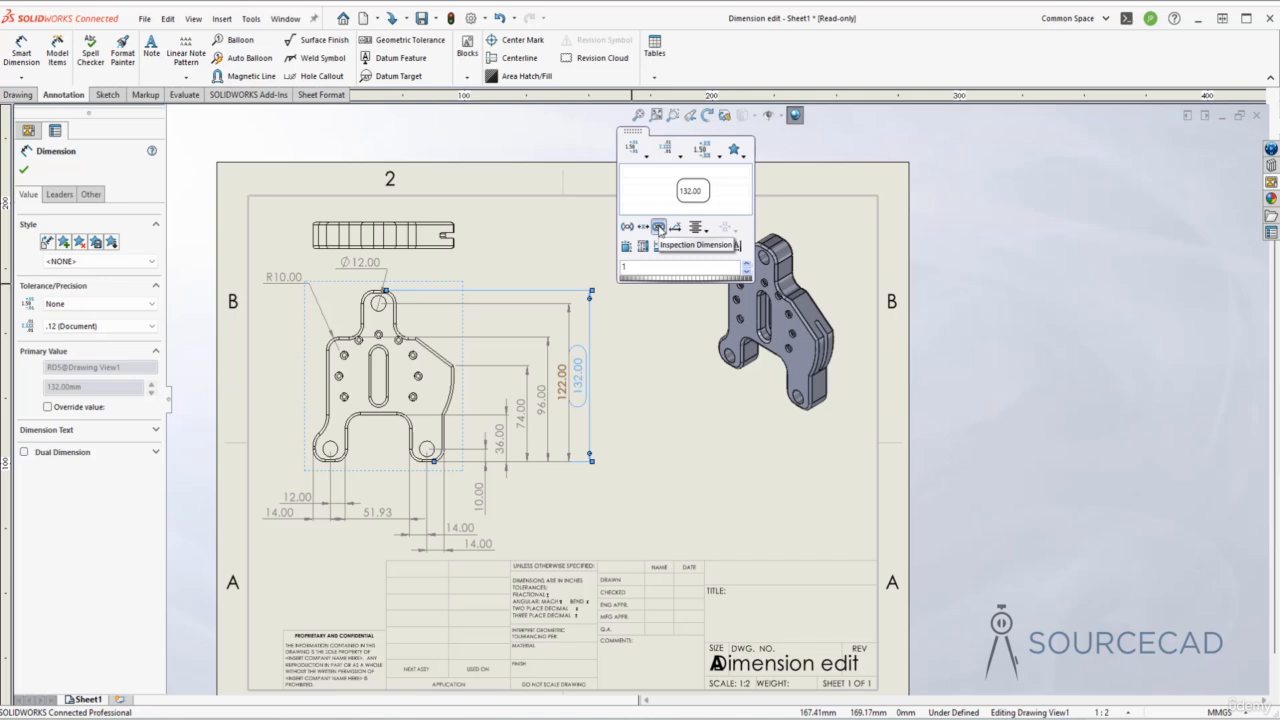
click(659, 228)
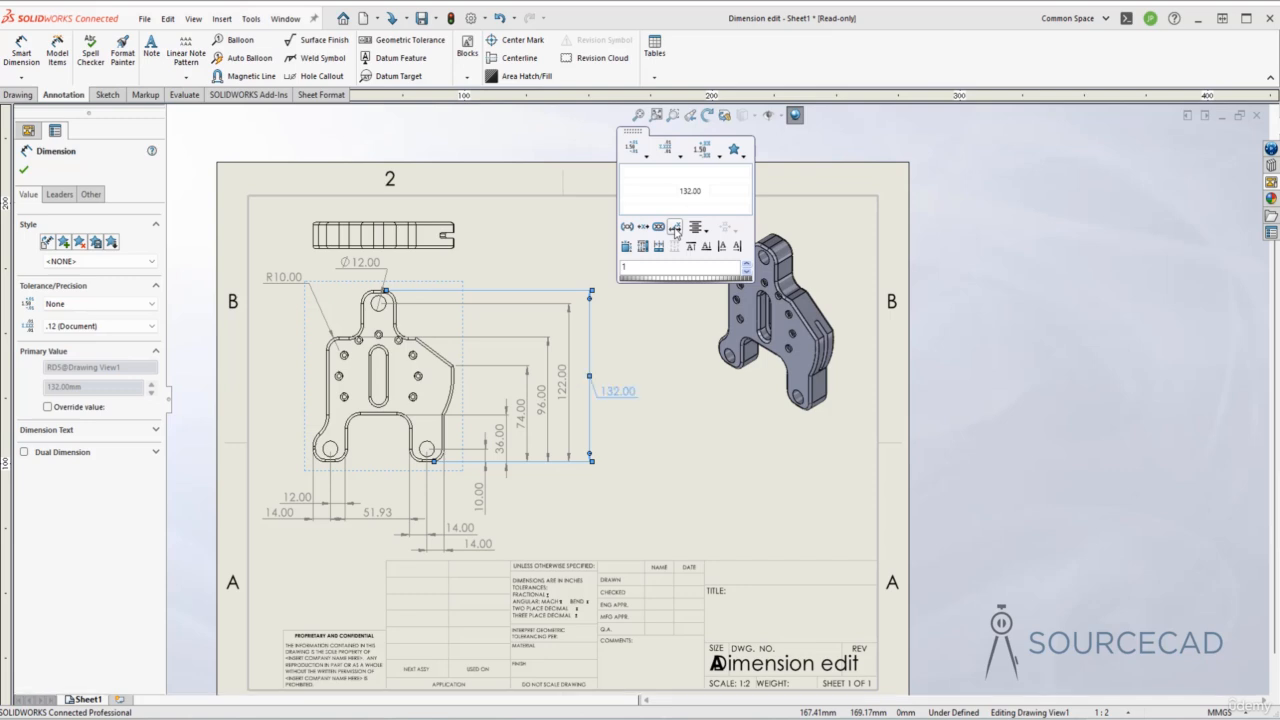
Step: Try Offset Text on the overall-height dimension, reposition the offset text, and turn the offset off
click(676, 232)
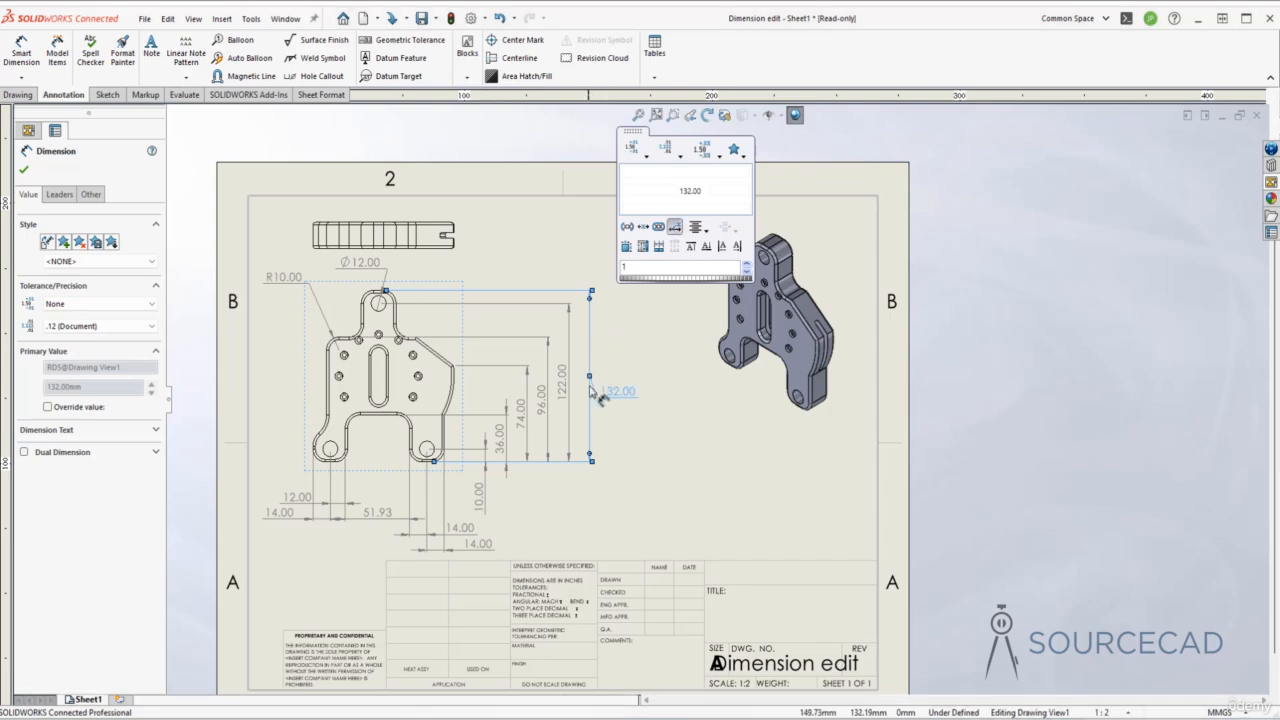
click(652, 362)
mouse_move(657, 398)
mouse_down()
mouse_move(671, 400)
mouse_move(646, 331)
mouse_move(620, 370)
mouse_move(639, 405)
mouse_up()
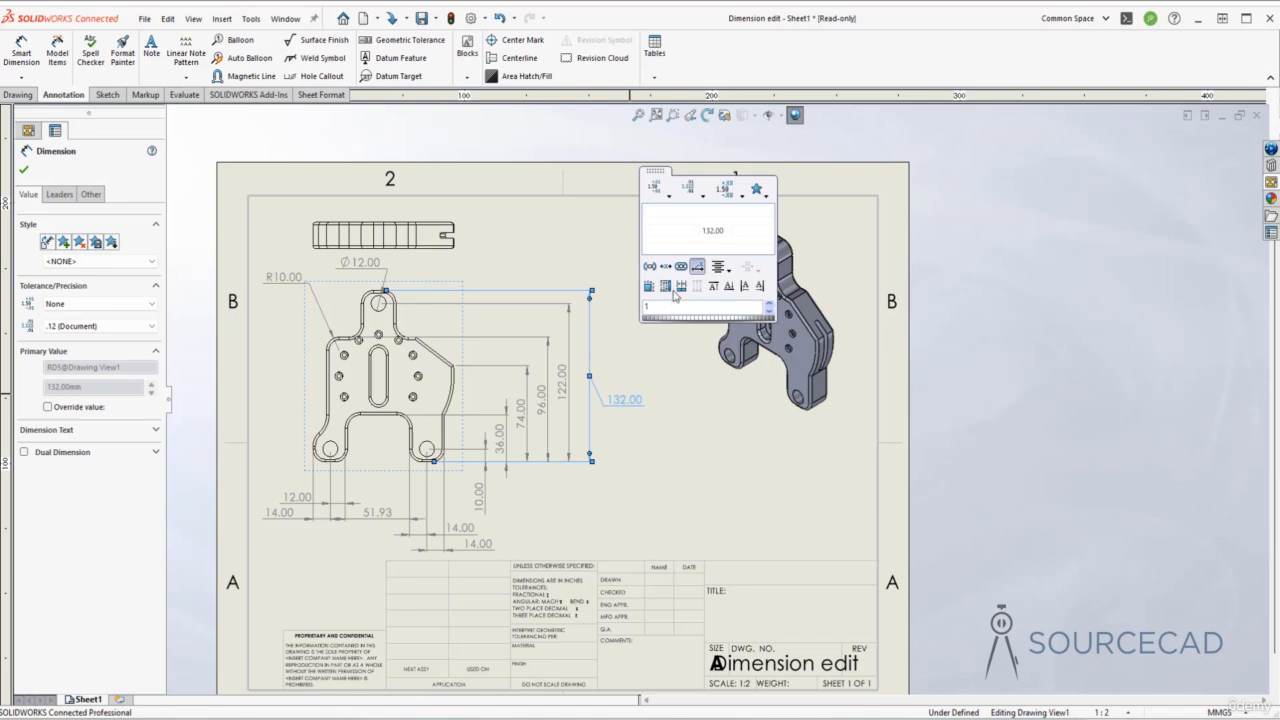
click(698, 268)
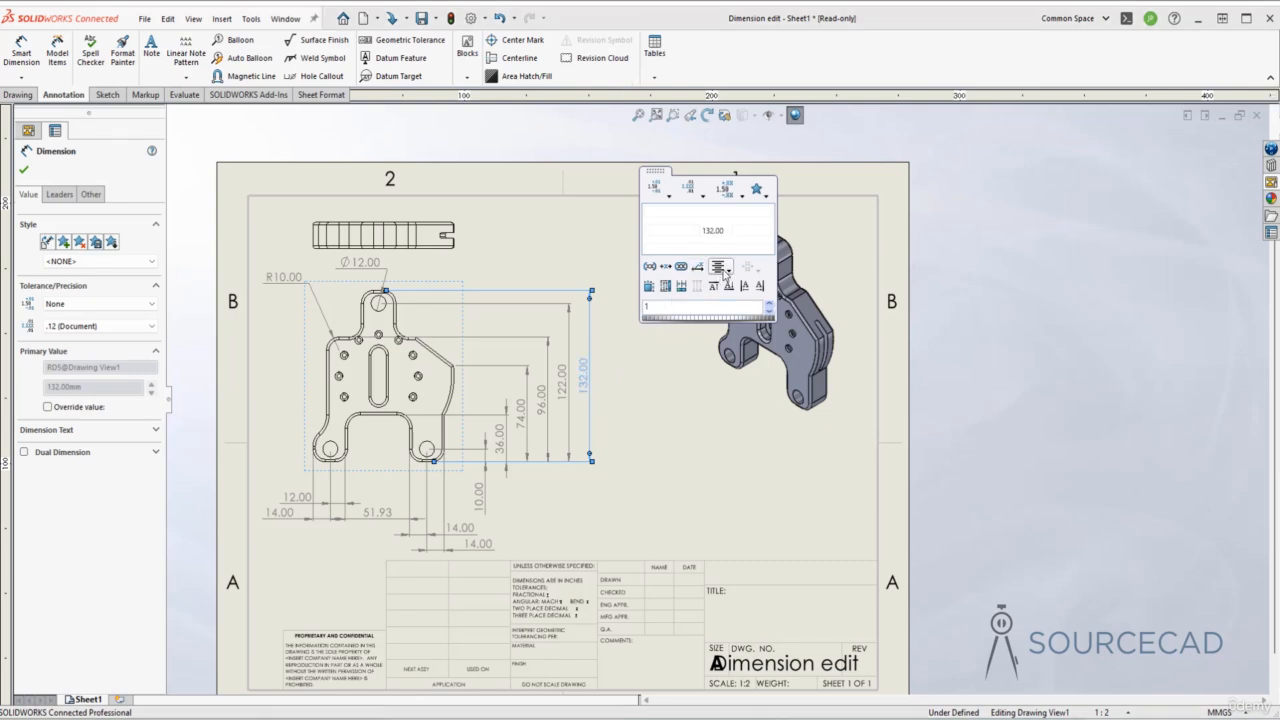
click(725, 270)
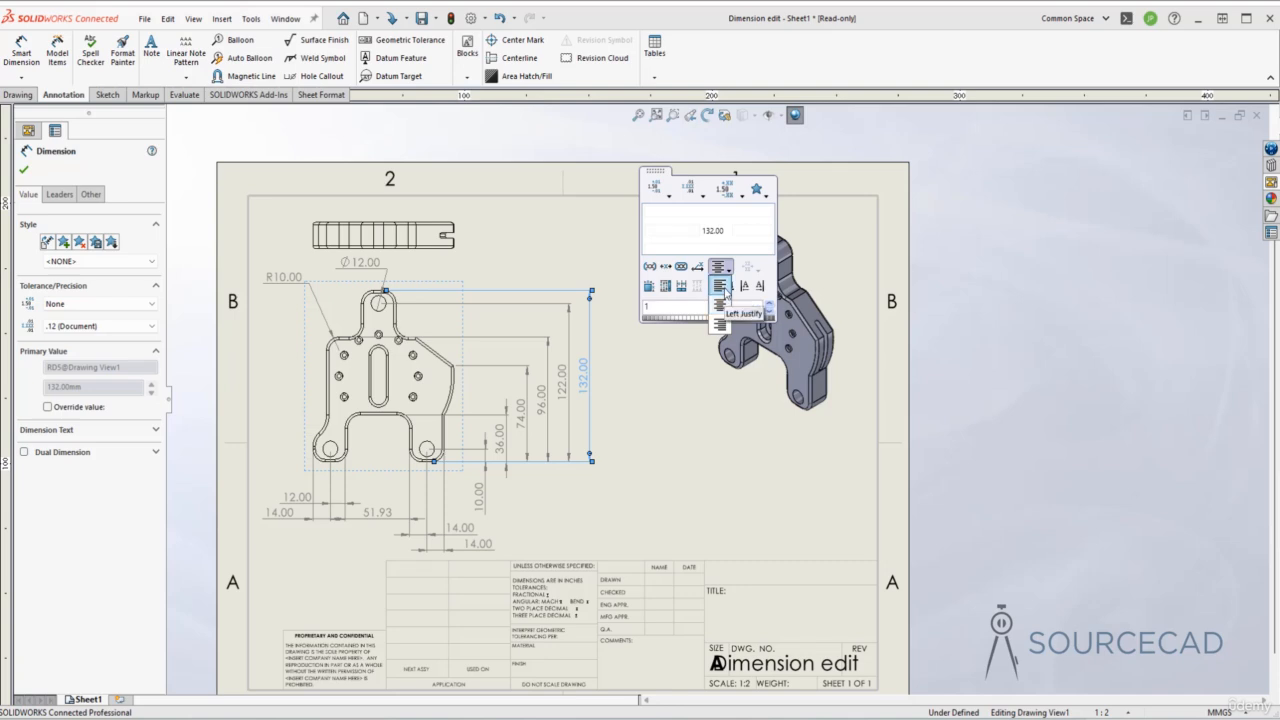
click(726, 271)
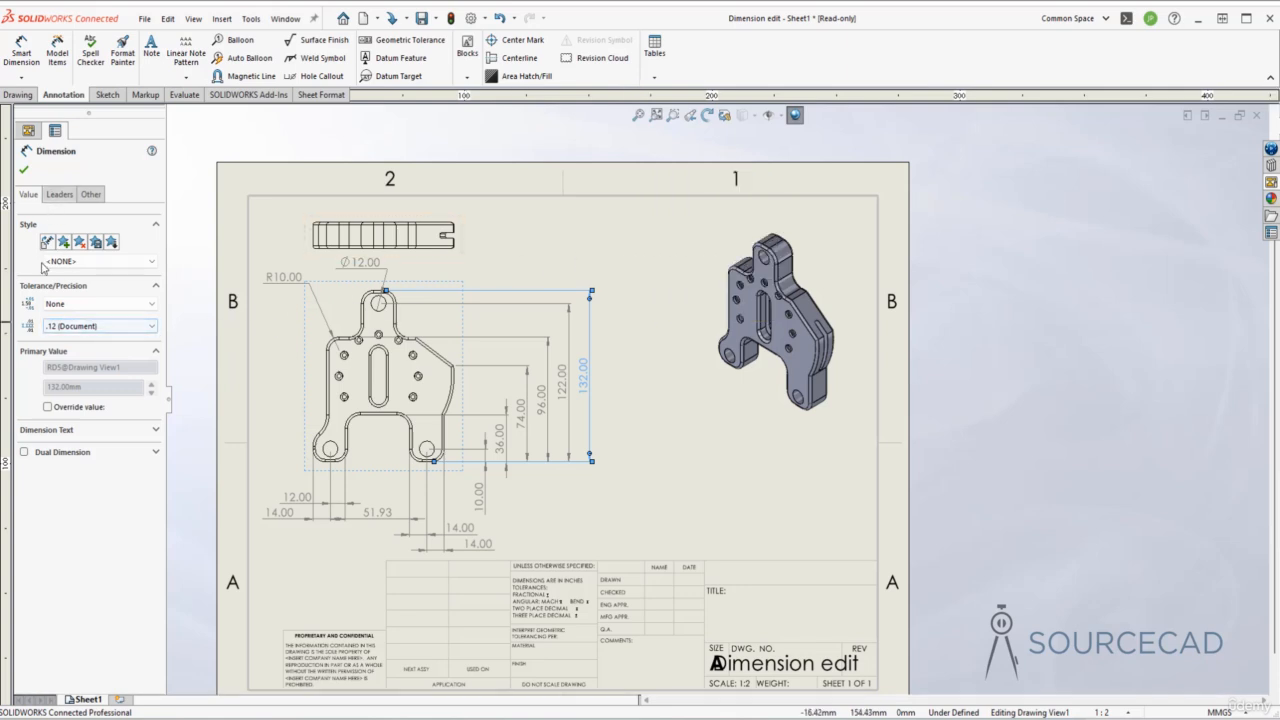
Step: Enable the value override for the overall-height dimension and disable it again
click(47, 407)
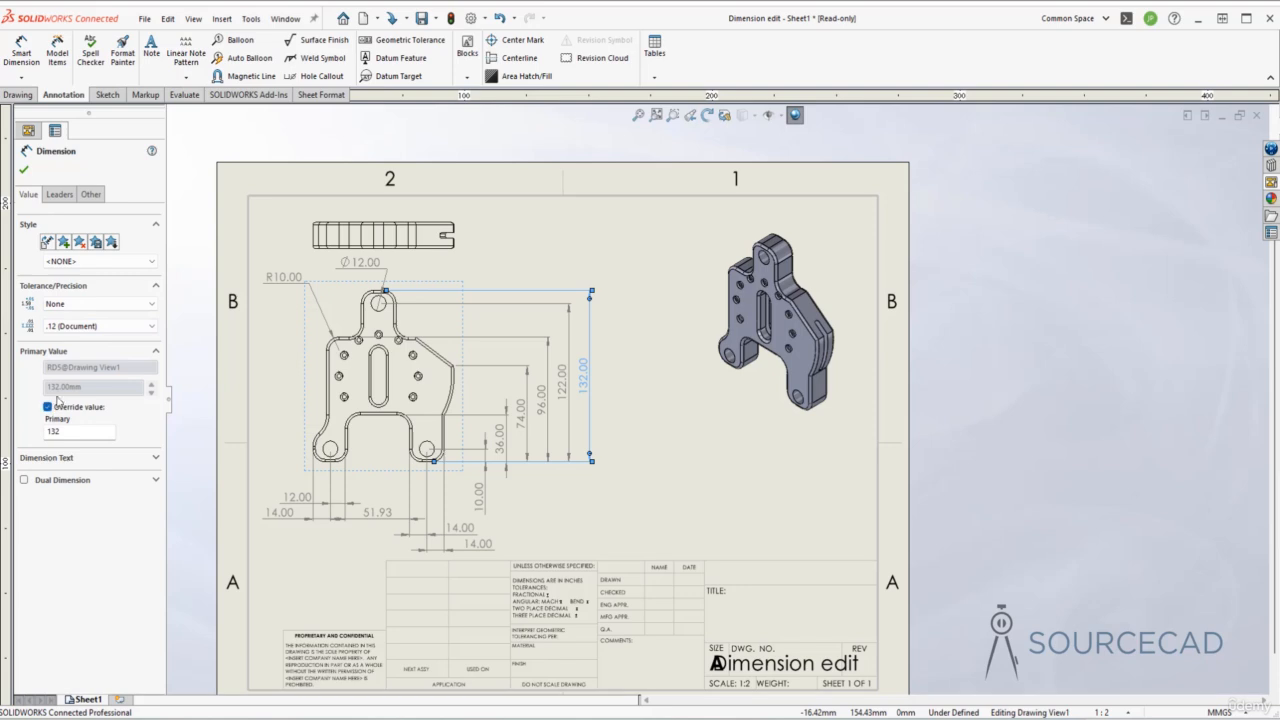
drag(47, 431, 84, 431)
click(73, 433)
click(47, 407)
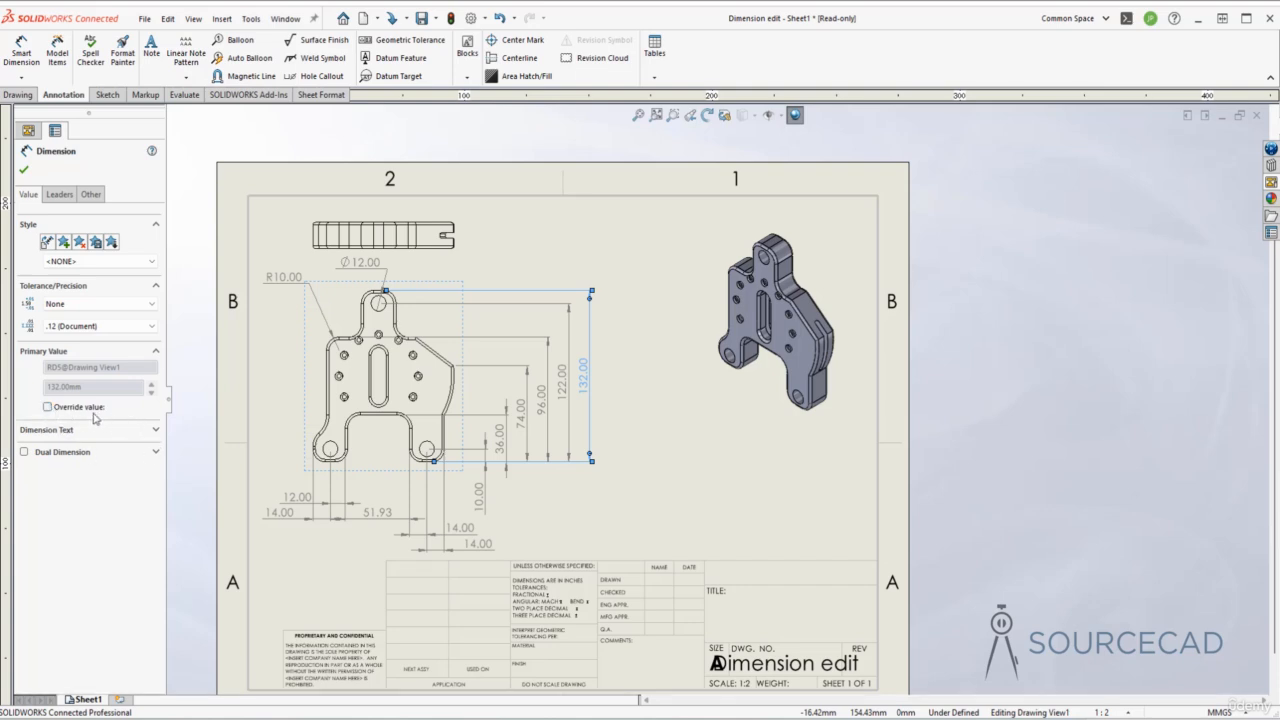
Step: Add "Top Text" above and "Bottom text" below the overall-height dimension's value
click(591, 331)
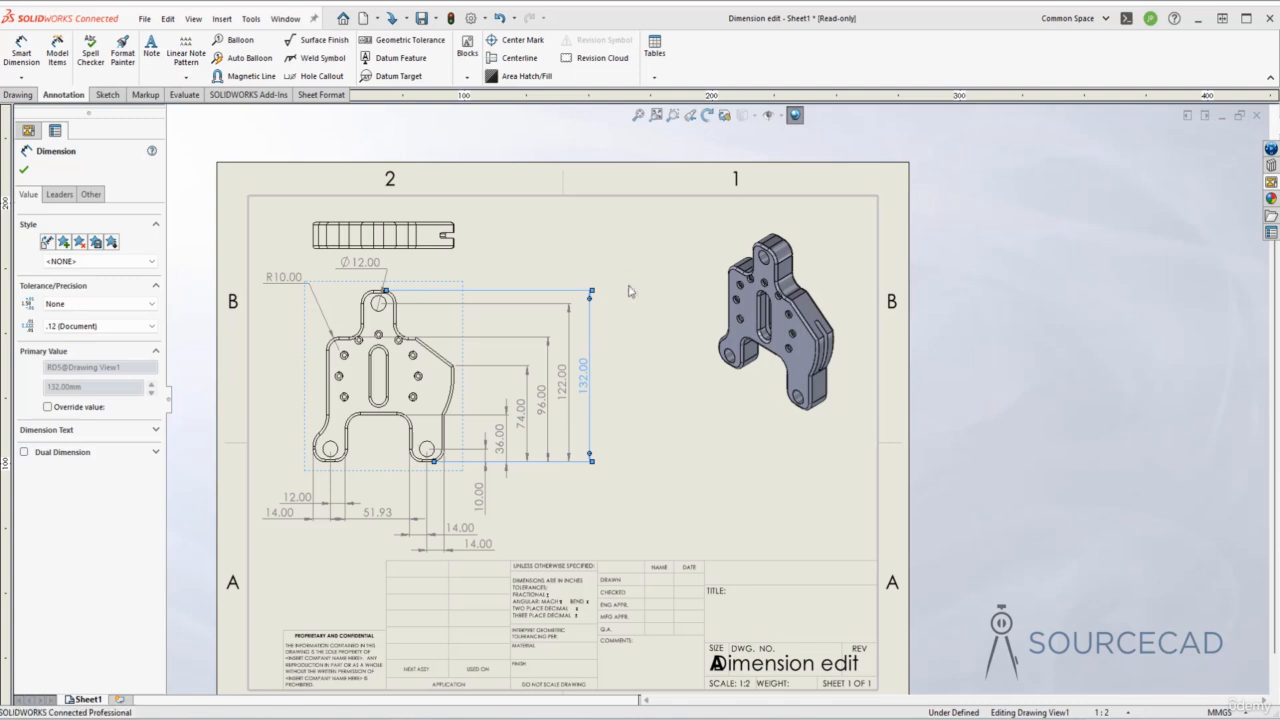
mouse_move(629, 285)
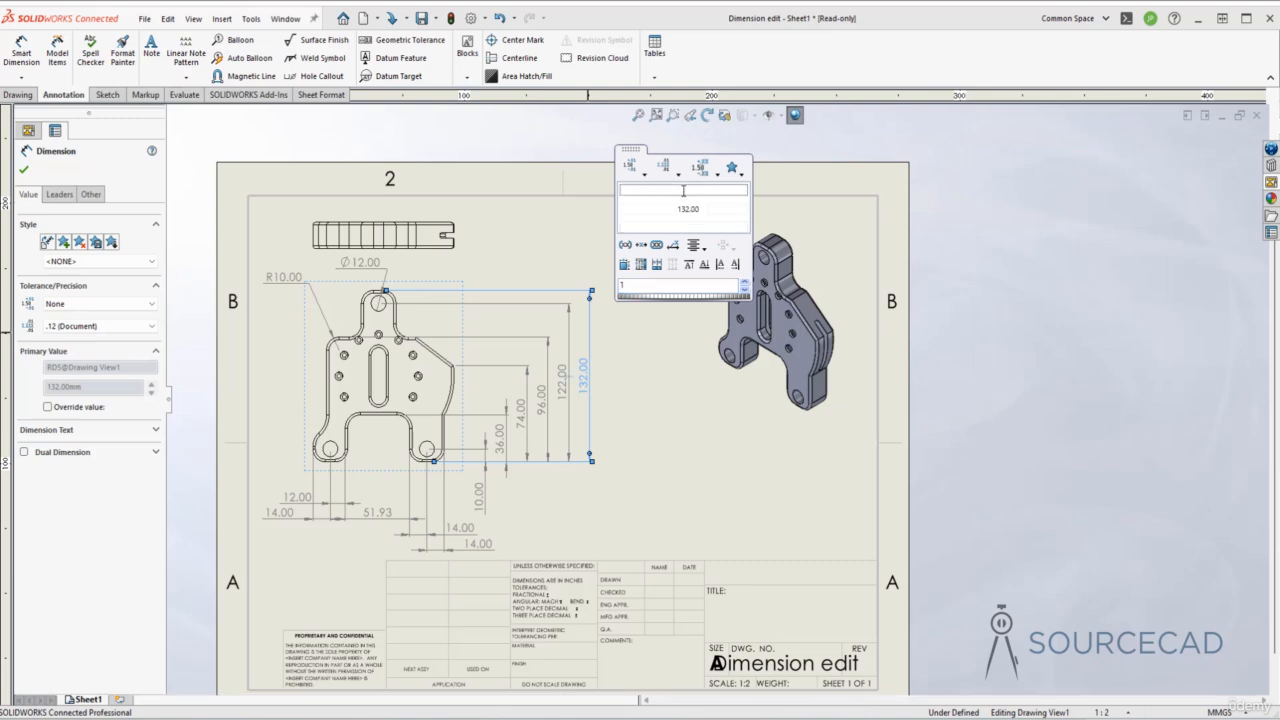
click(683, 190)
text(Top Te)
text(xt)
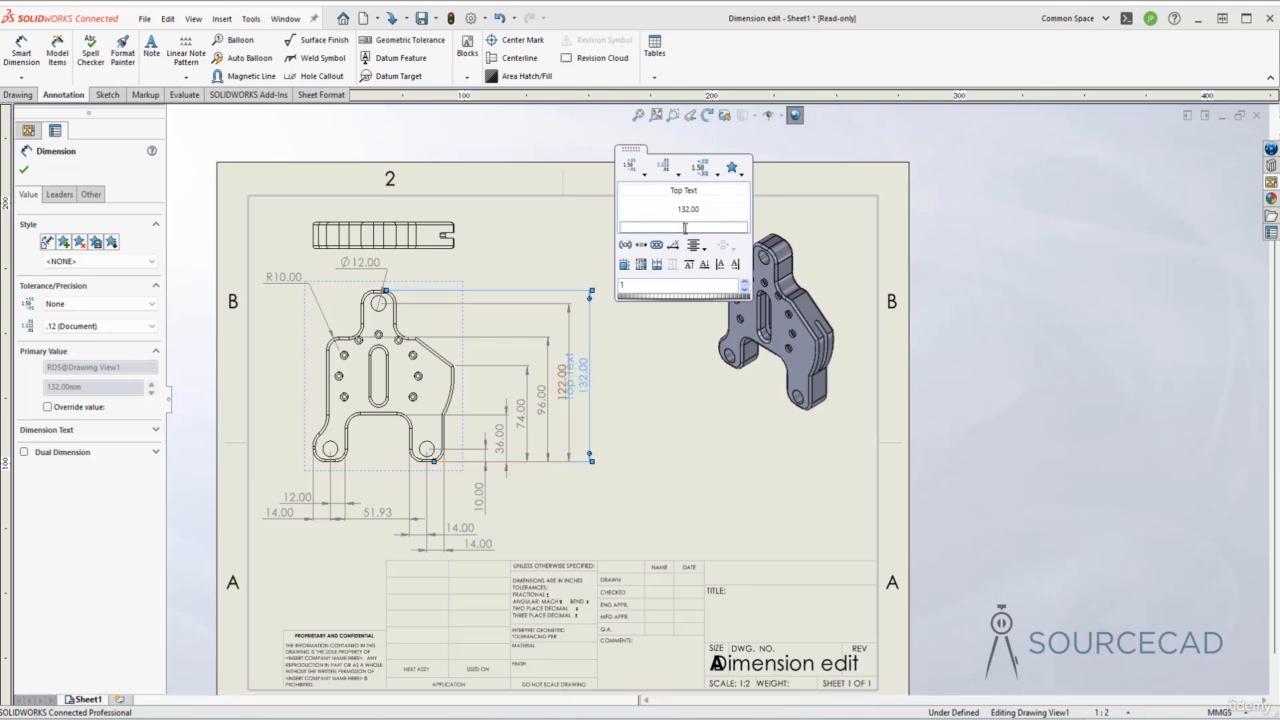
click(684, 228)
text(Bottom text)
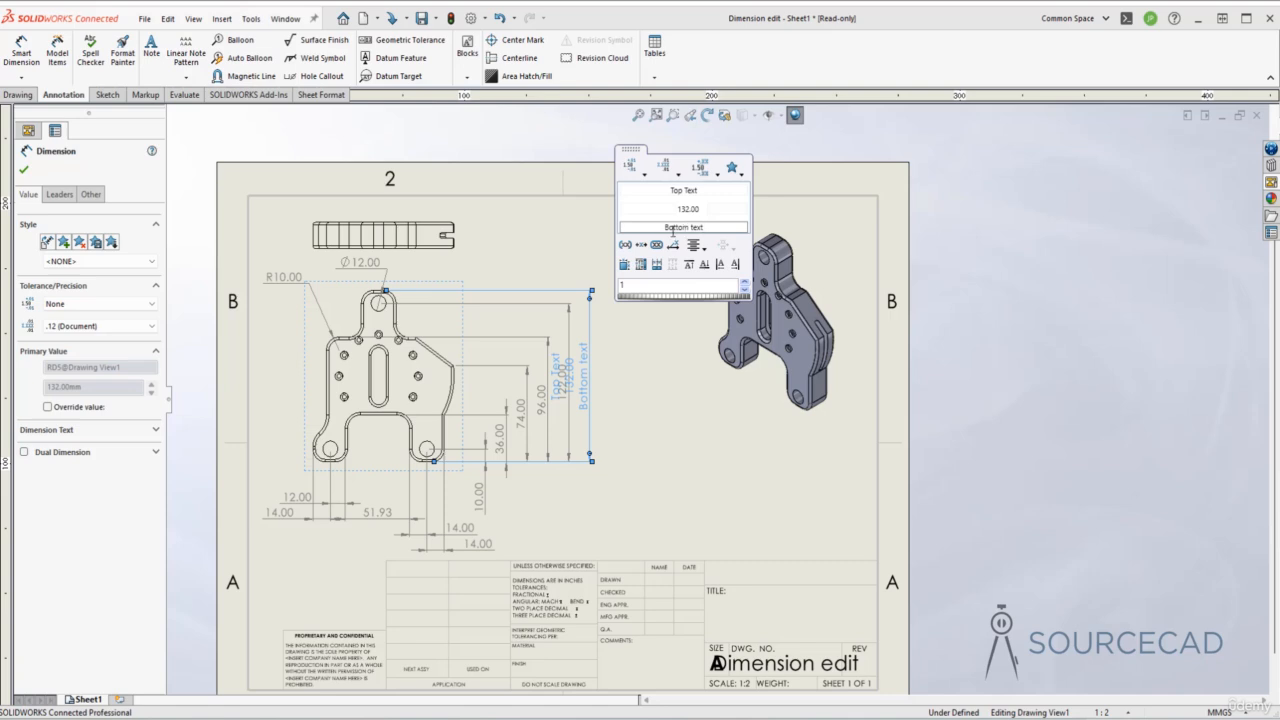
Step: Add the prefix "Pre" and the suffix "Suf" to the overall-height dimension's value
click(659, 211)
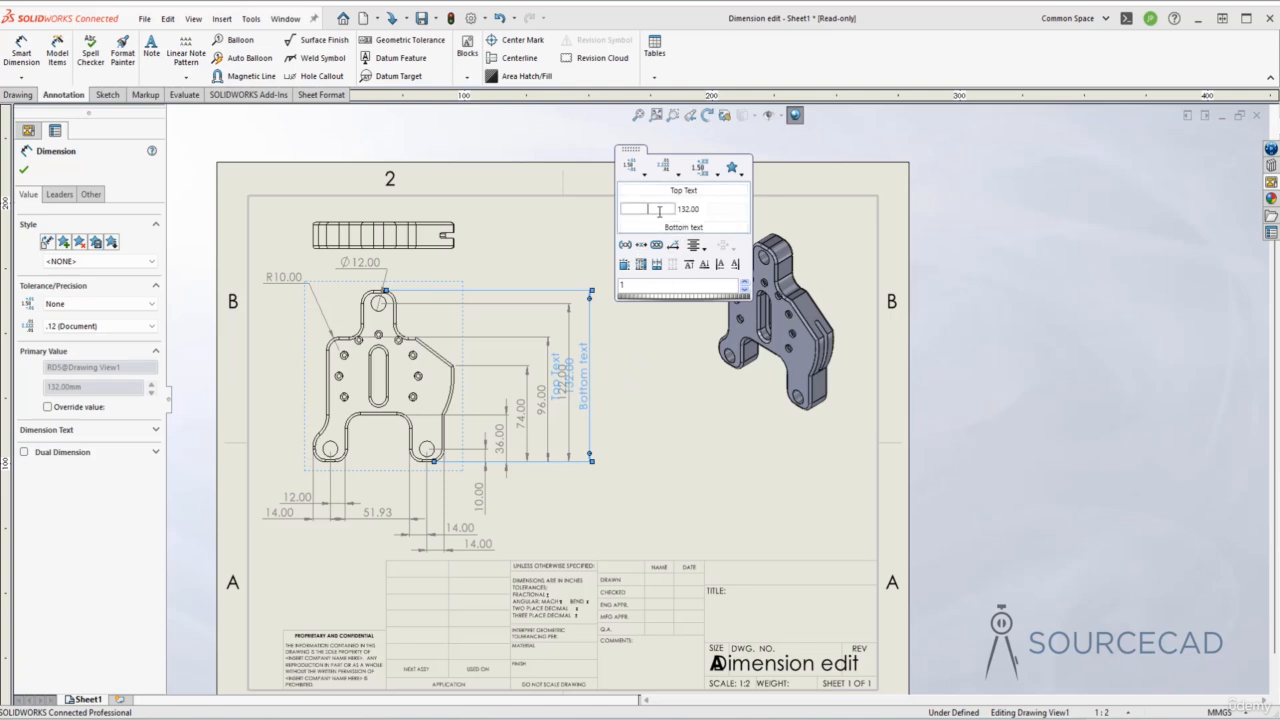
text(Pre)
click(731, 209)
text(Suf)
click(713, 190)
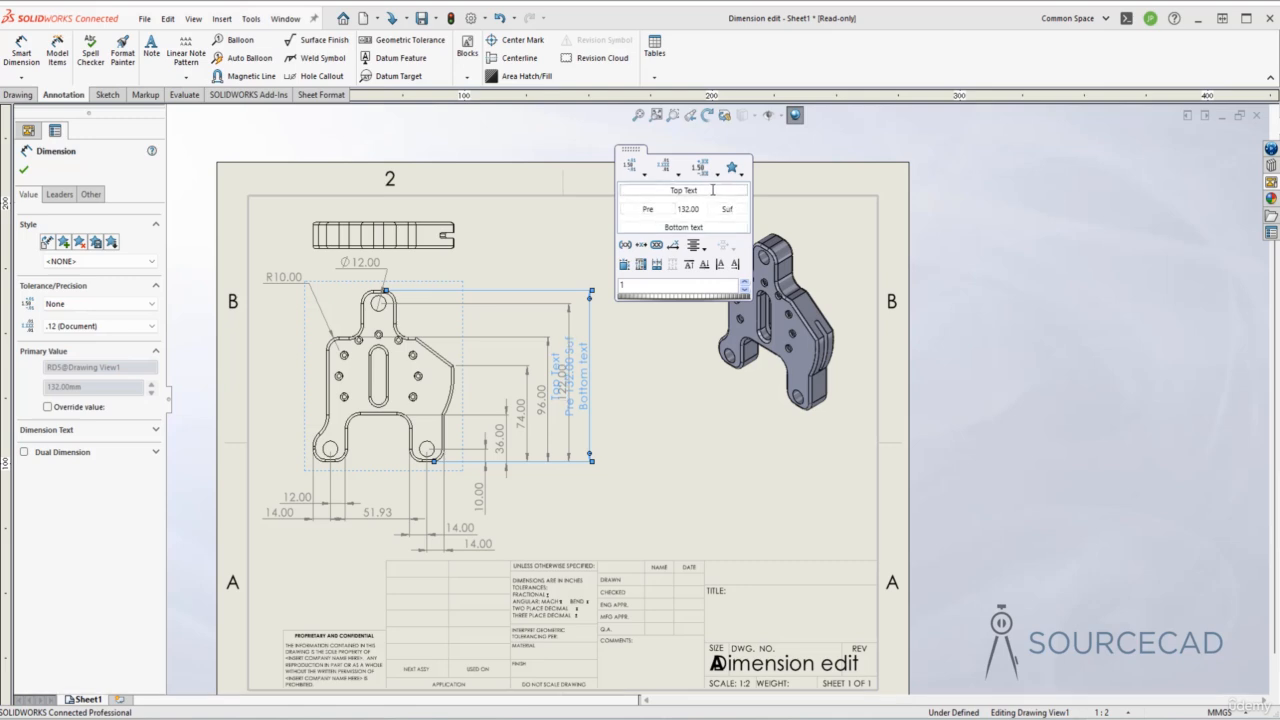
Step: Delete the text below the overall-height dimension's value
click(668, 217)
double_click(633, 210)
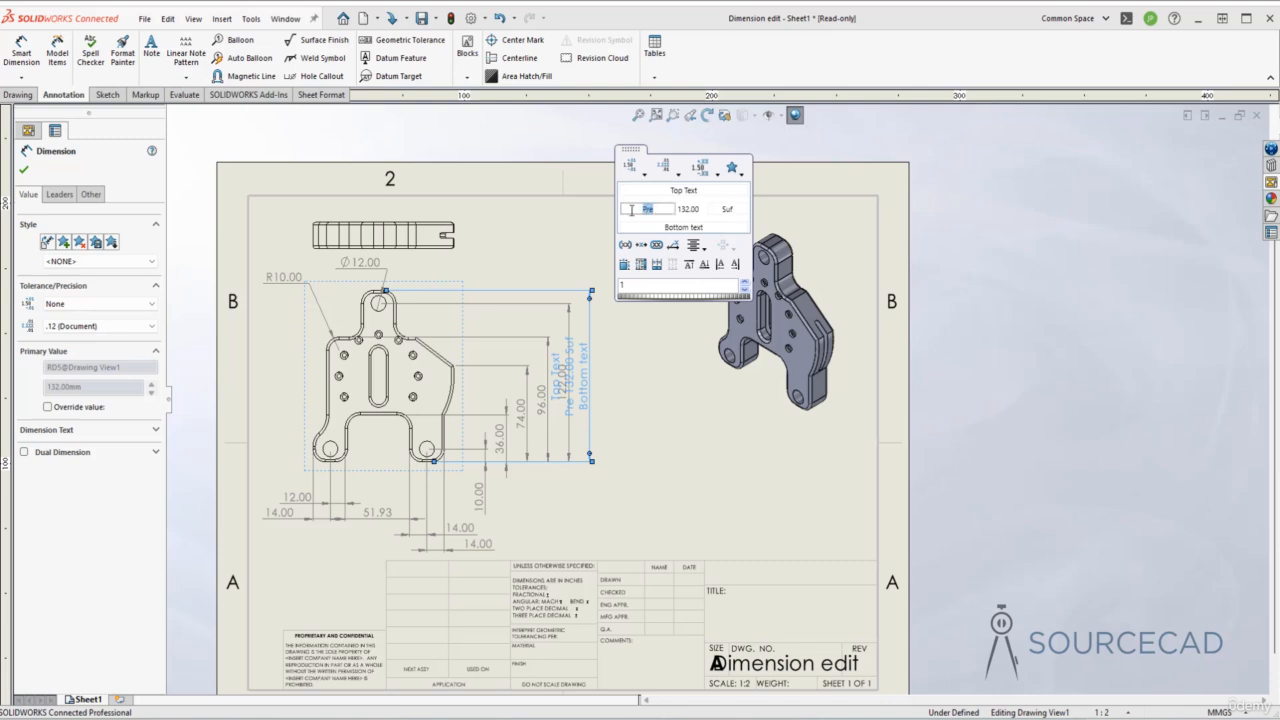
double_click(735, 210)
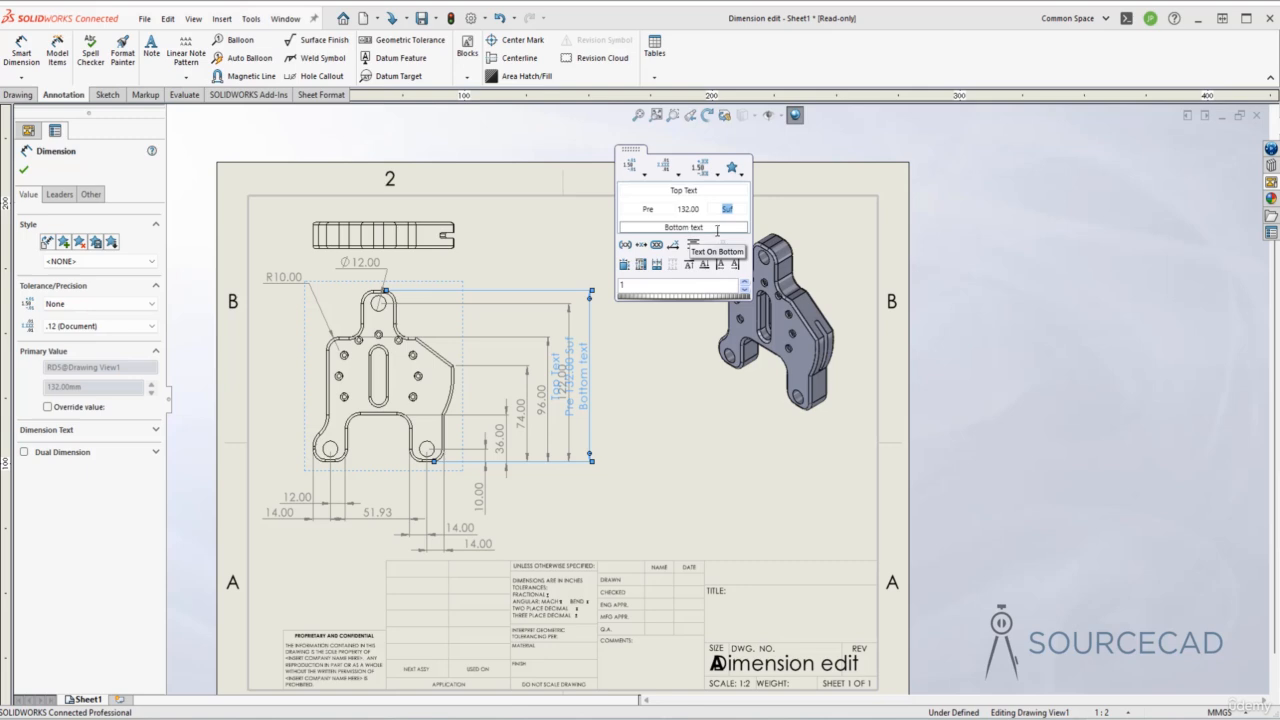
double_click(647, 227)
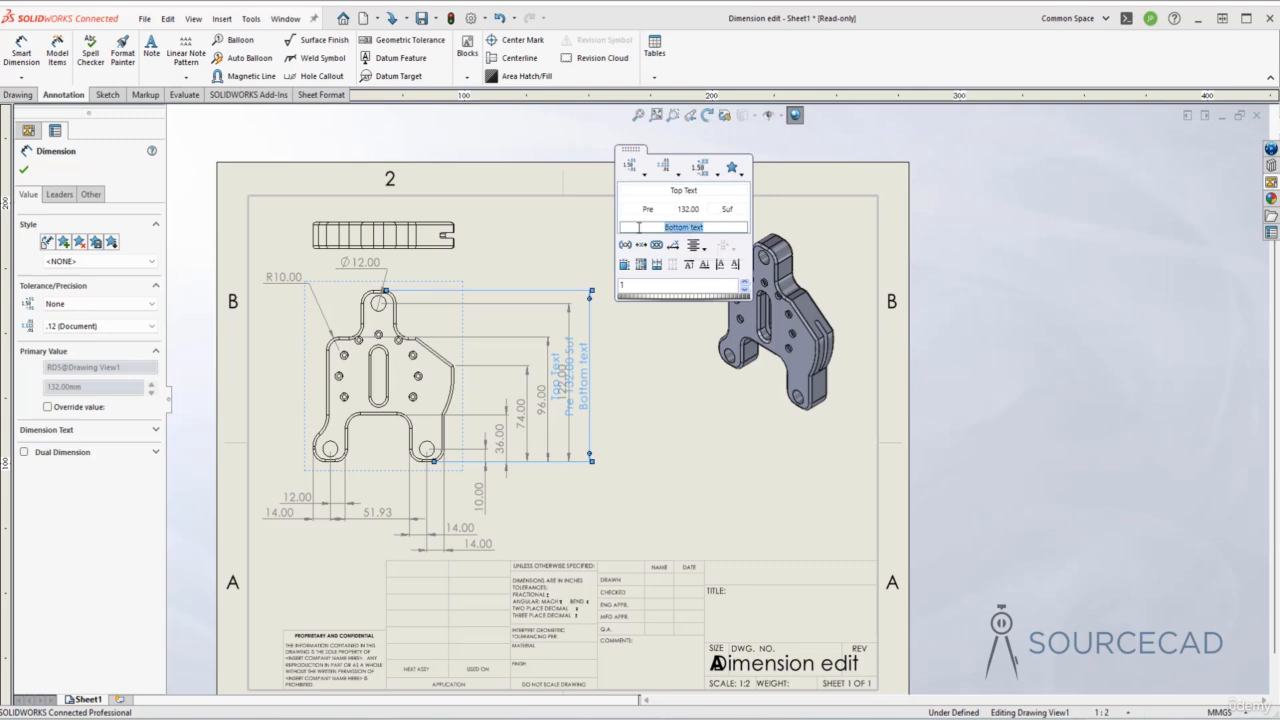
key(Delete)
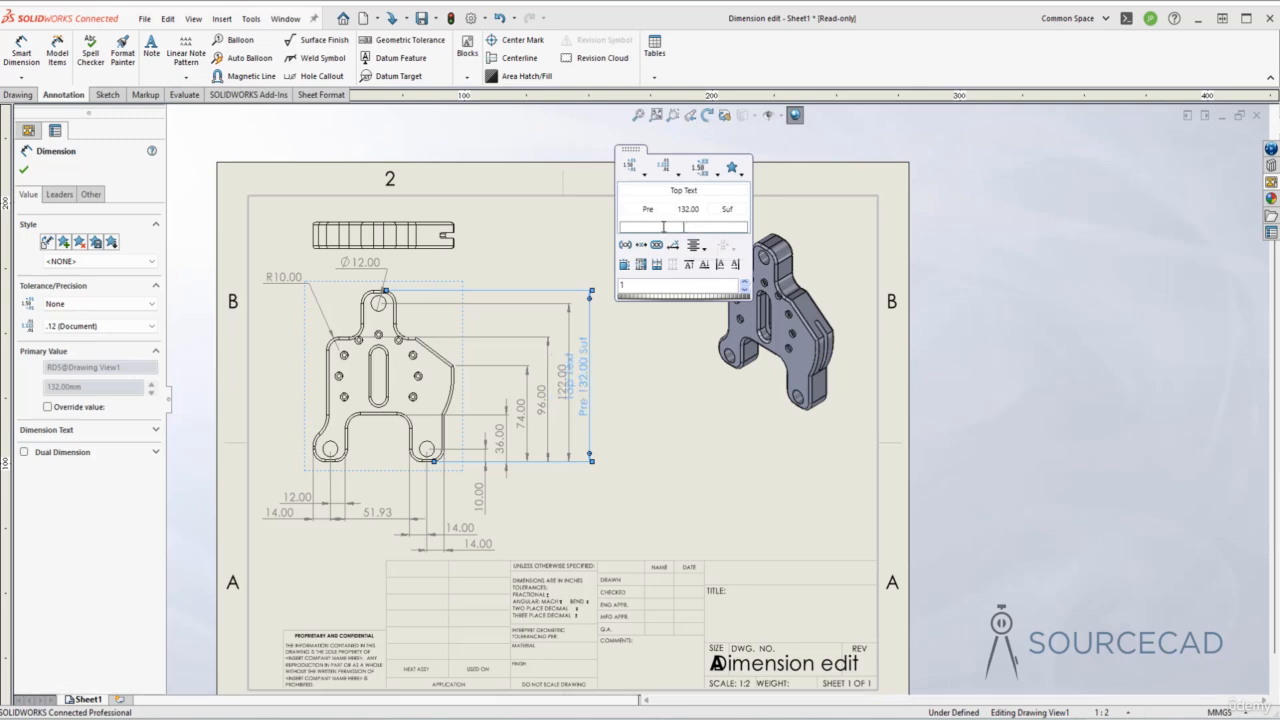
Step: Delete the text above the overall-height dimension's value along with its prefix and suffix
click(714, 189)
drag(714, 189, 639, 191)
key(Delete)
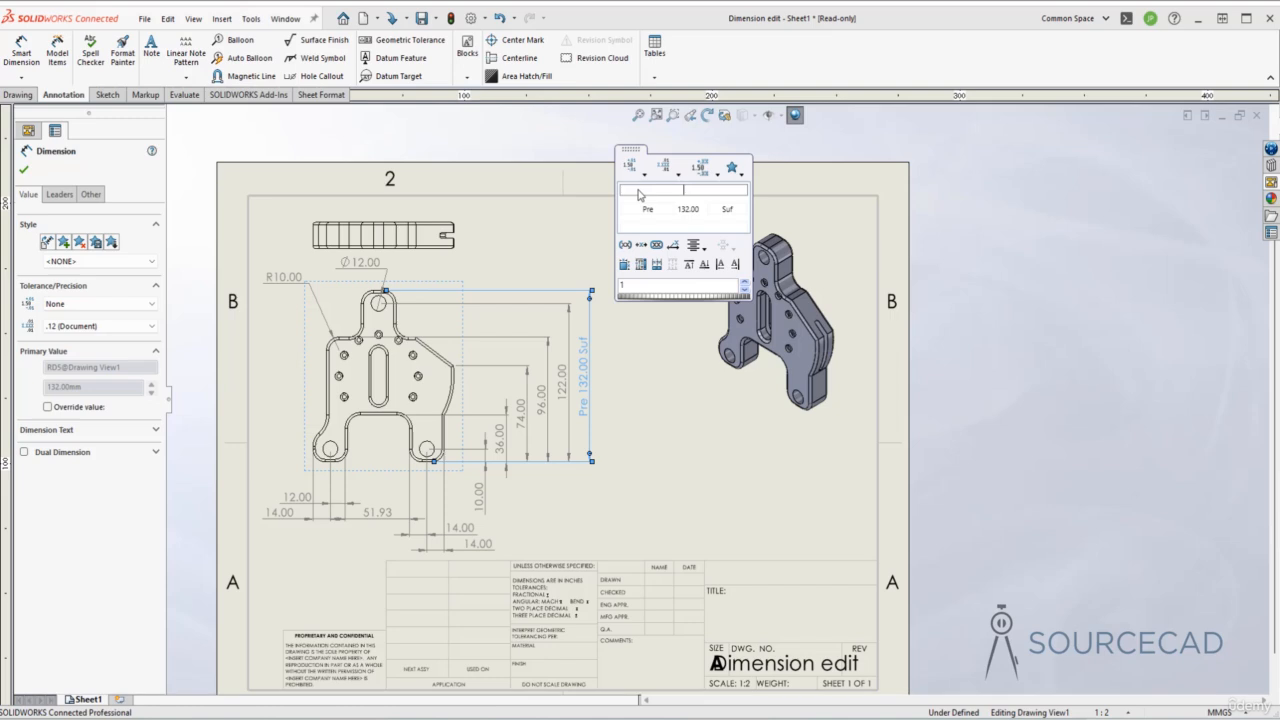
double_click(648, 209)
key(Delete)
double_click(713, 210)
key(Delete)
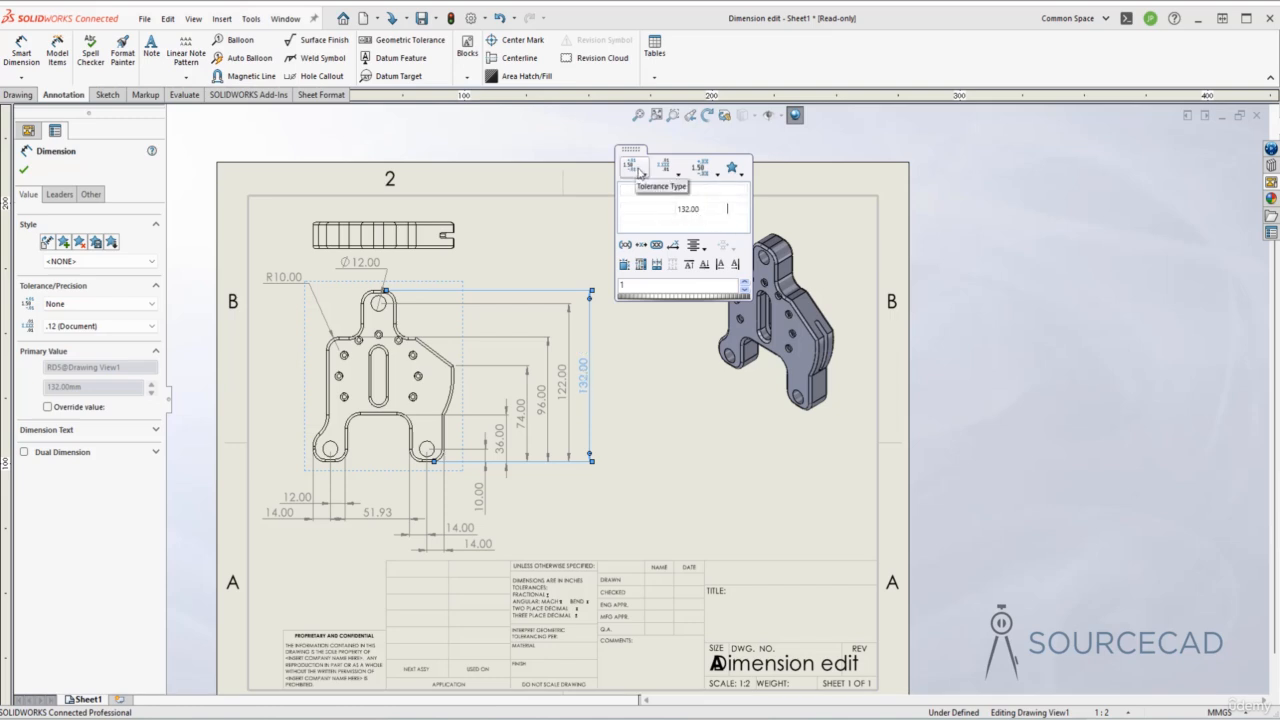
Step: Set the overall-height dimension's tolerance type to Basic and its unit precision to .1234
click(637, 172)
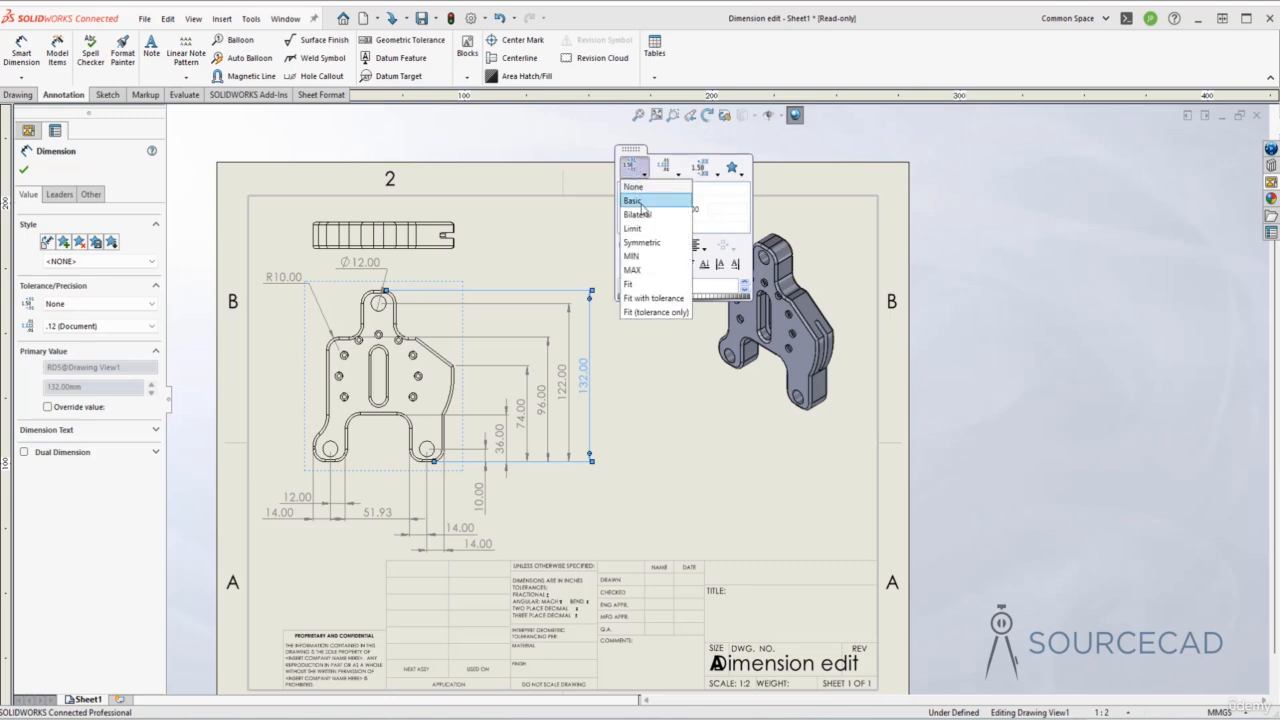
click(633, 201)
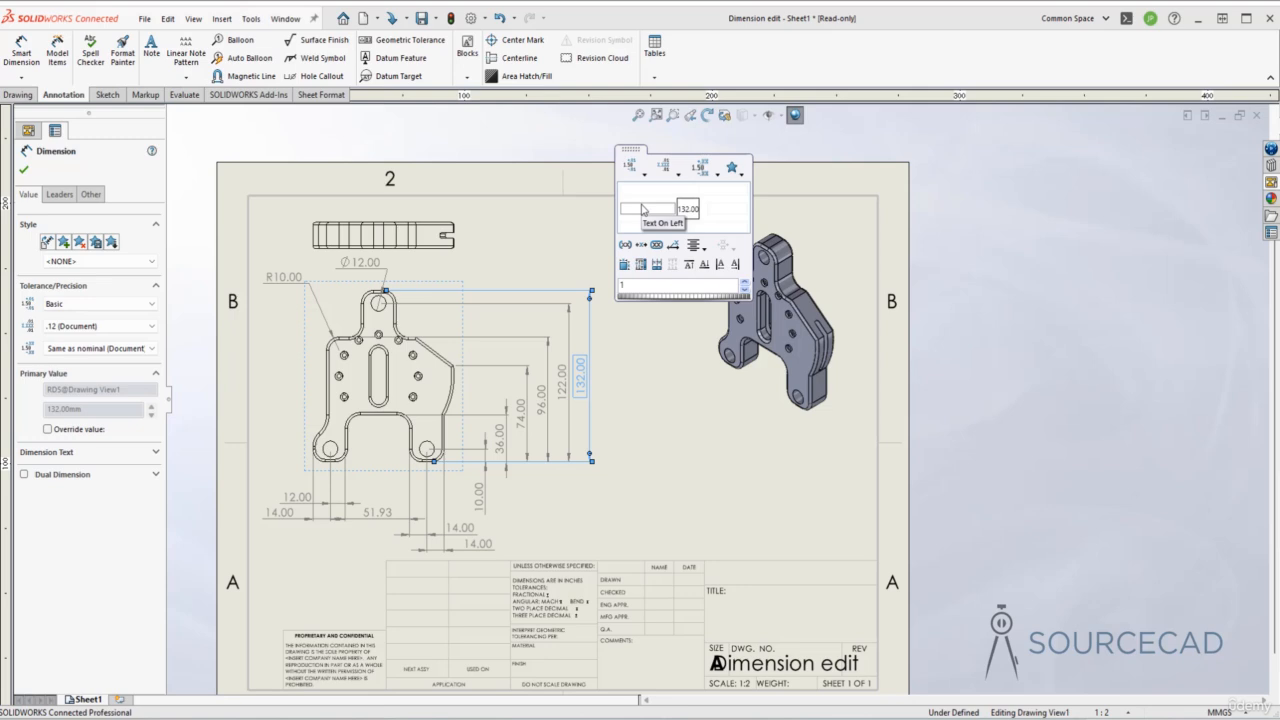
click(669, 174)
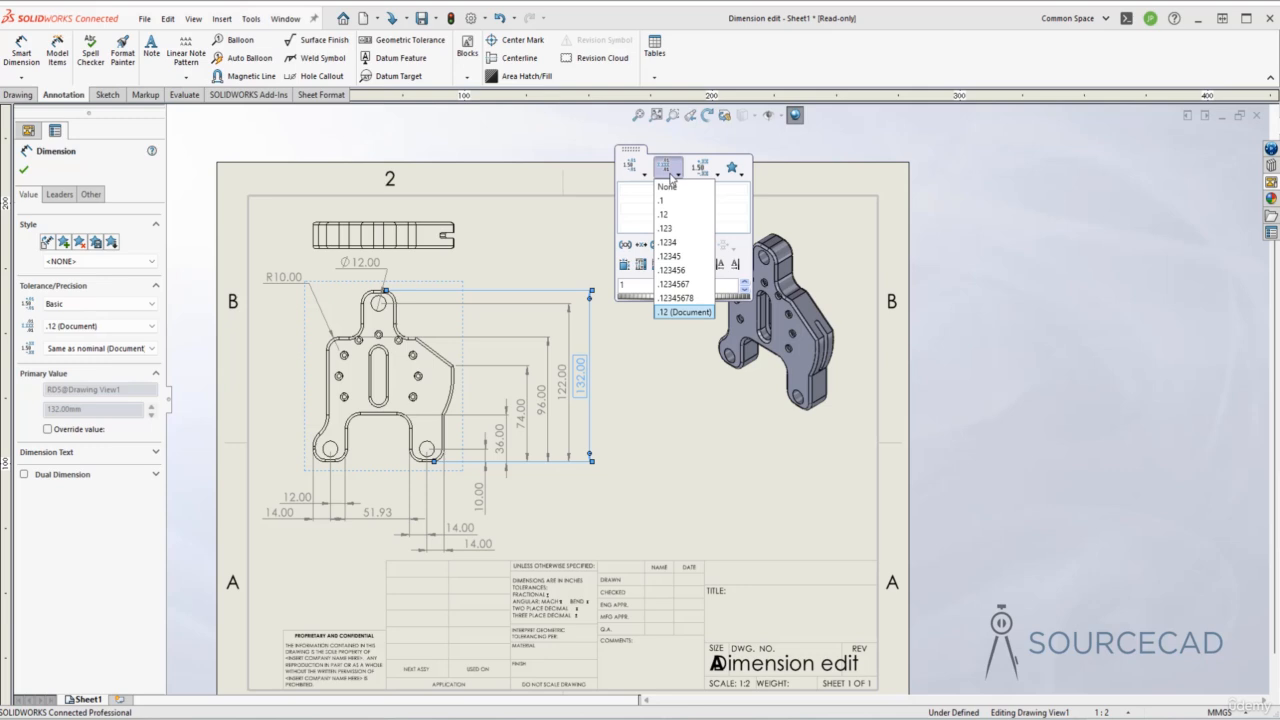
click(670, 179)
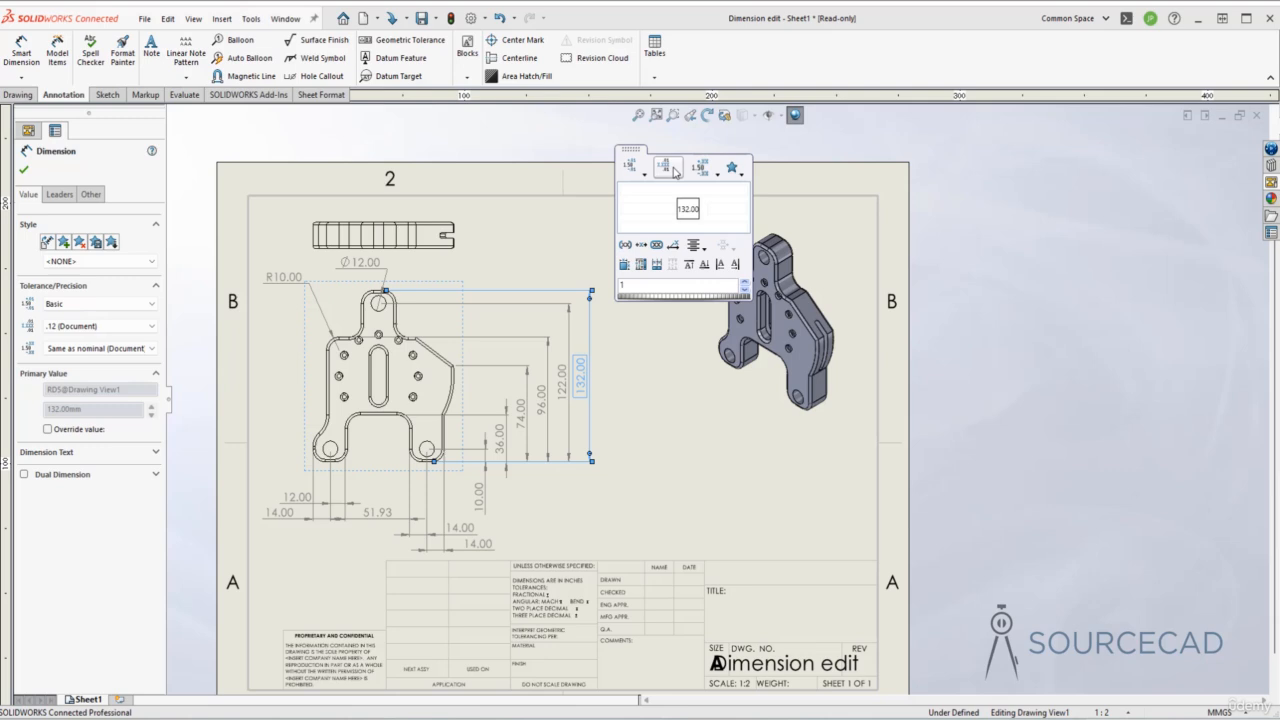
click(675, 172)
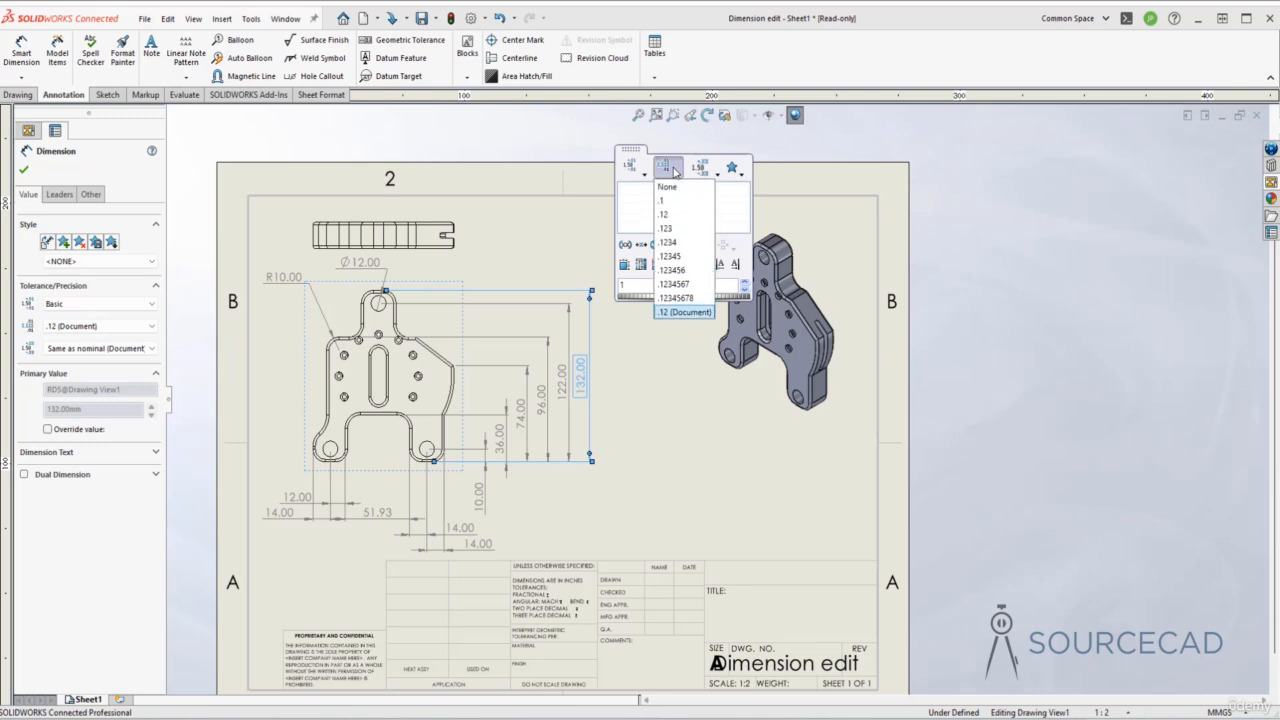
click(679, 244)
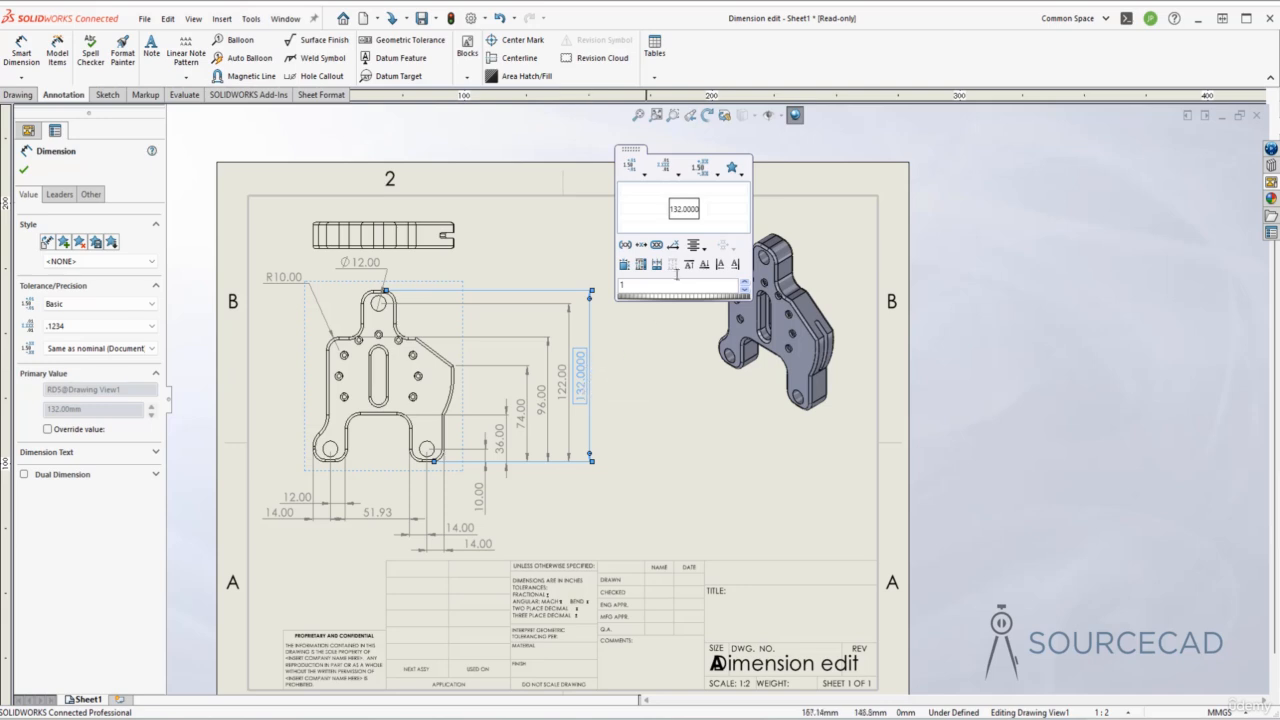
Step: Change the overall-height dimension's tolerance type to Limit and set its tolerance precision to .123
click(638, 170)
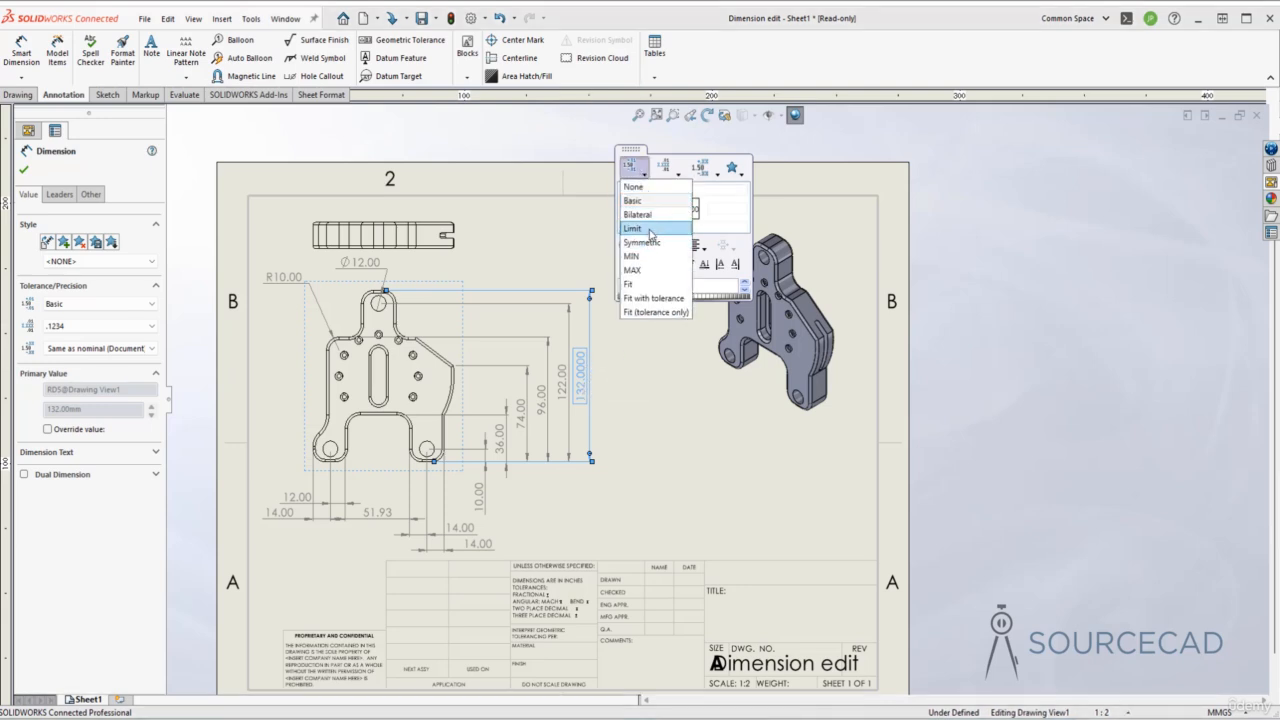
click(651, 230)
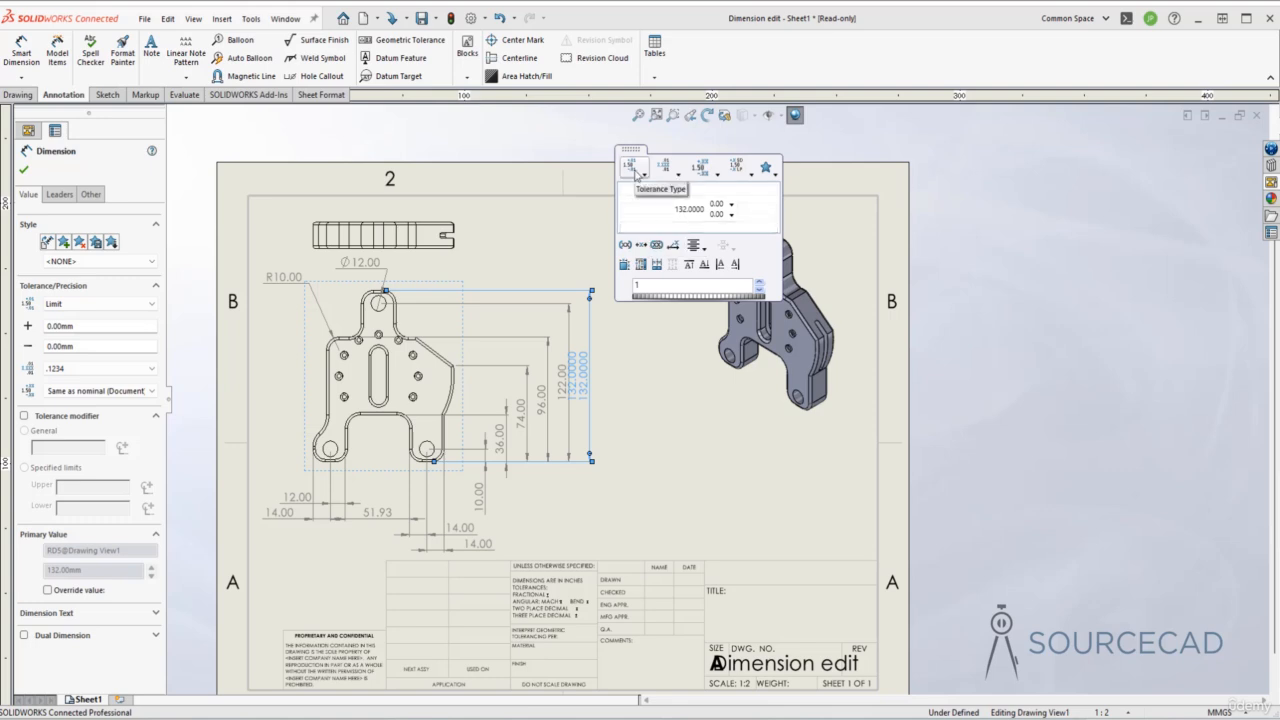
click(714, 175)
click(718, 233)
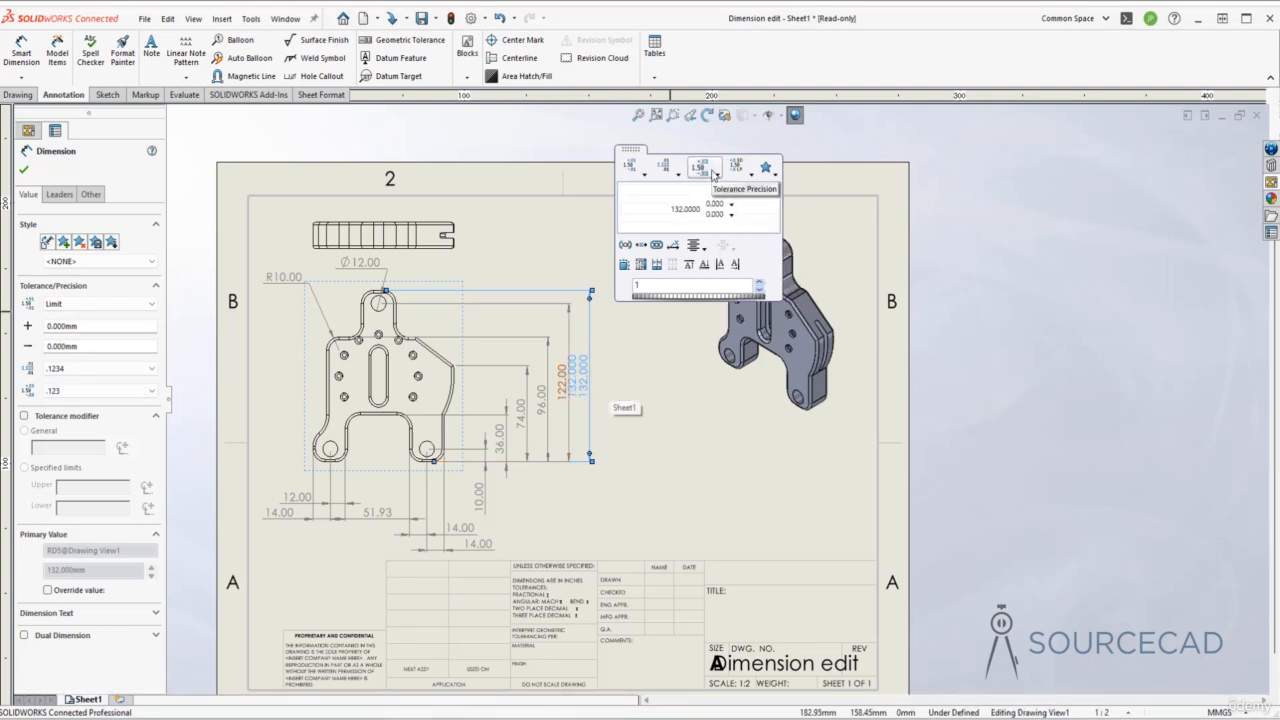
click(715, 203)
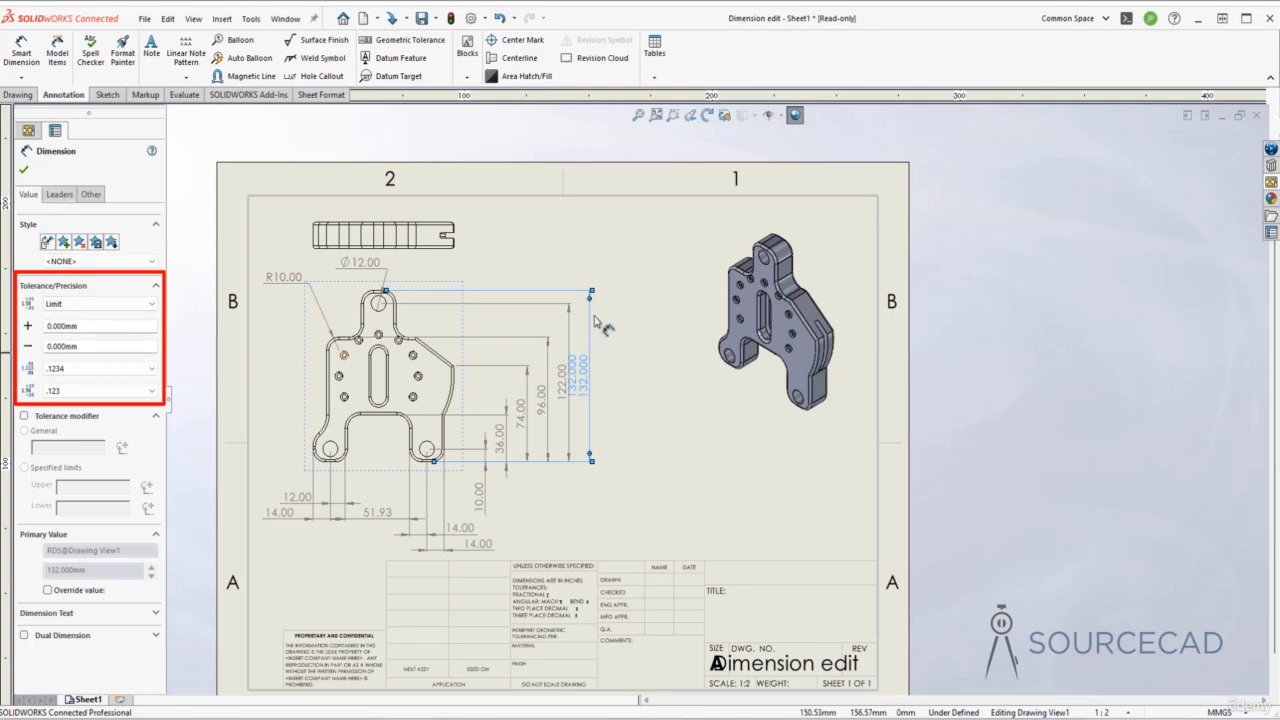
Step: Reset the overall-height dimension's tolerance type to None and its unit precision to .12 (Document)
mouse_move(625, 275)
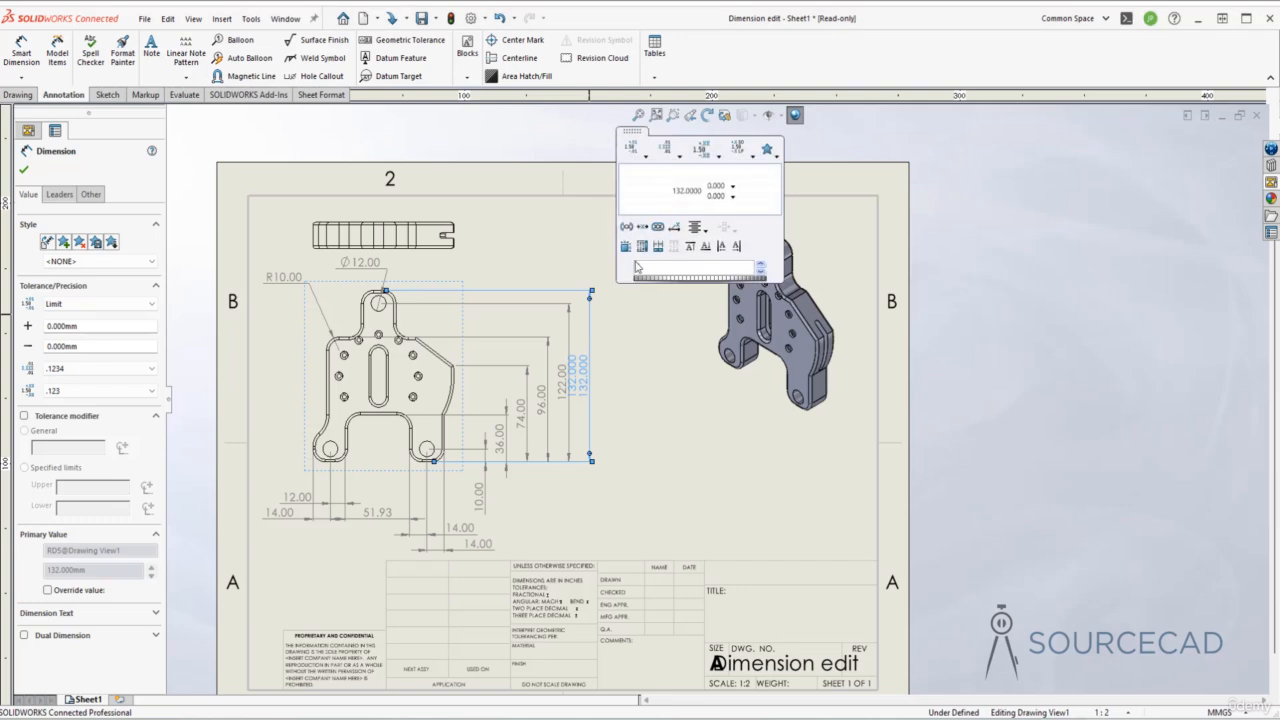
click(632, 150)
click(636, 169)
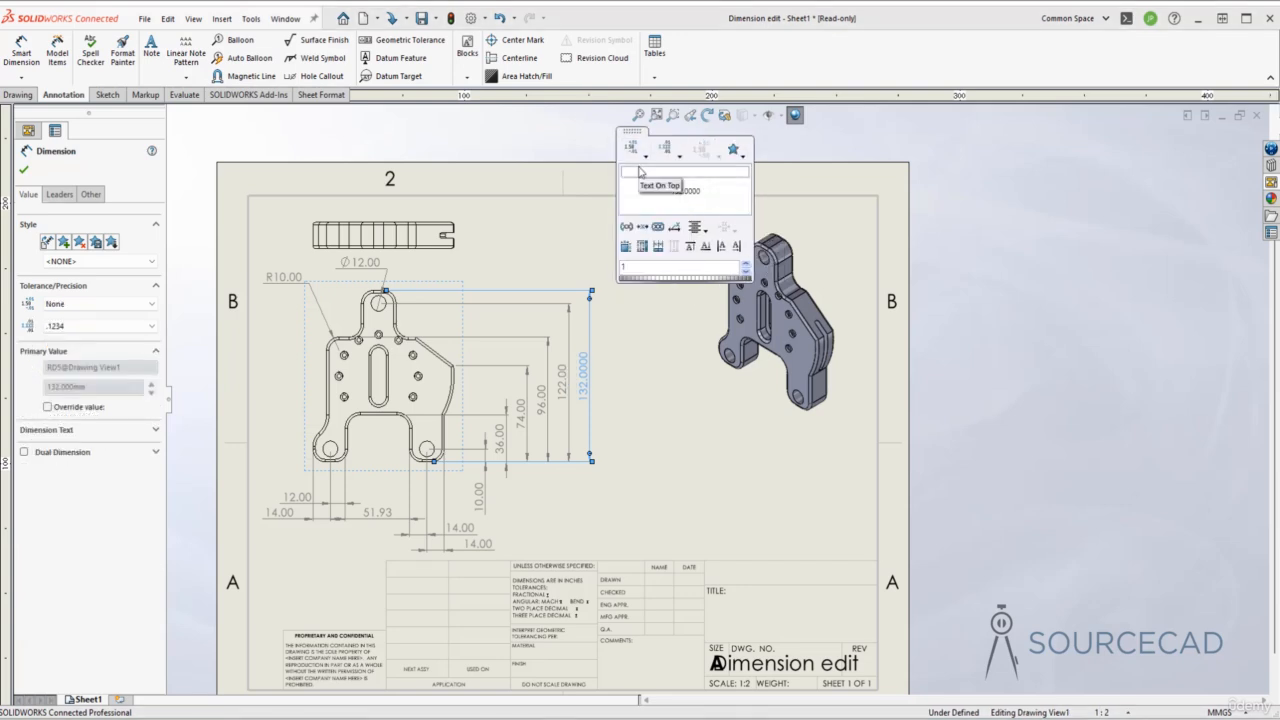
click(675, 155)
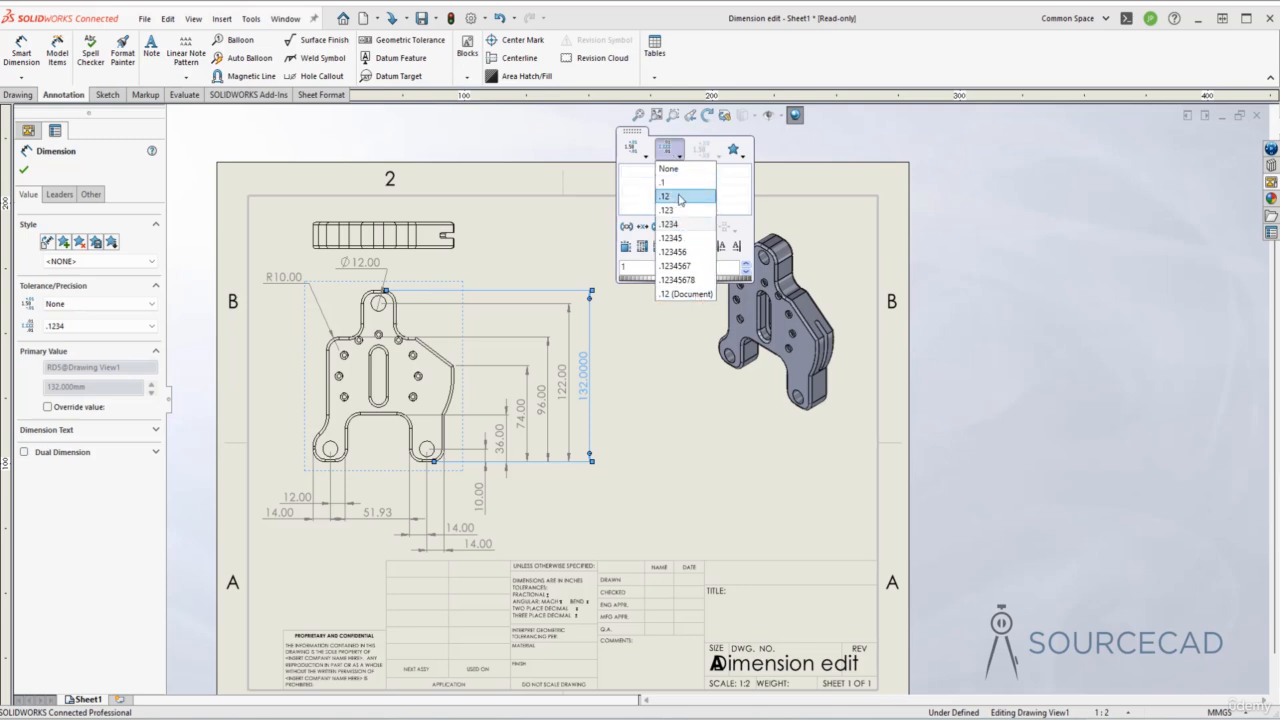
click(695, 294)
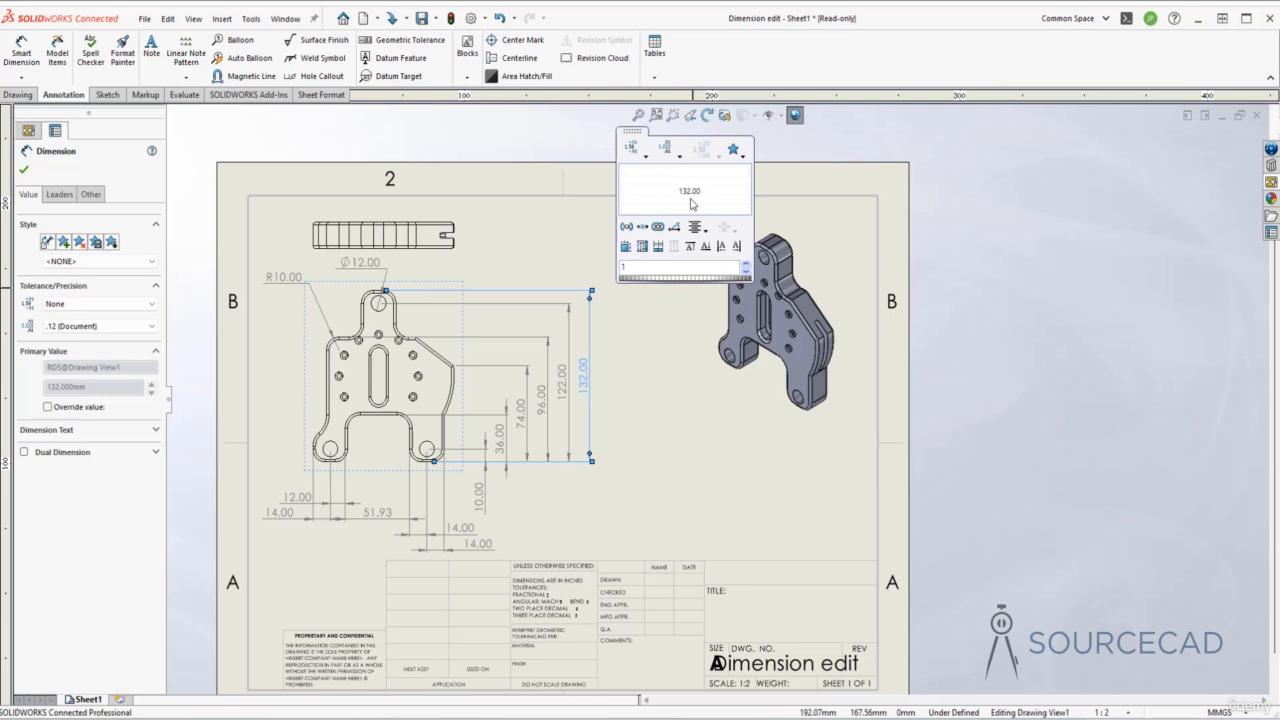
Step: Review the recent and saved dimension styles for the overall-height dimension, then deselect it
click(737, 152)
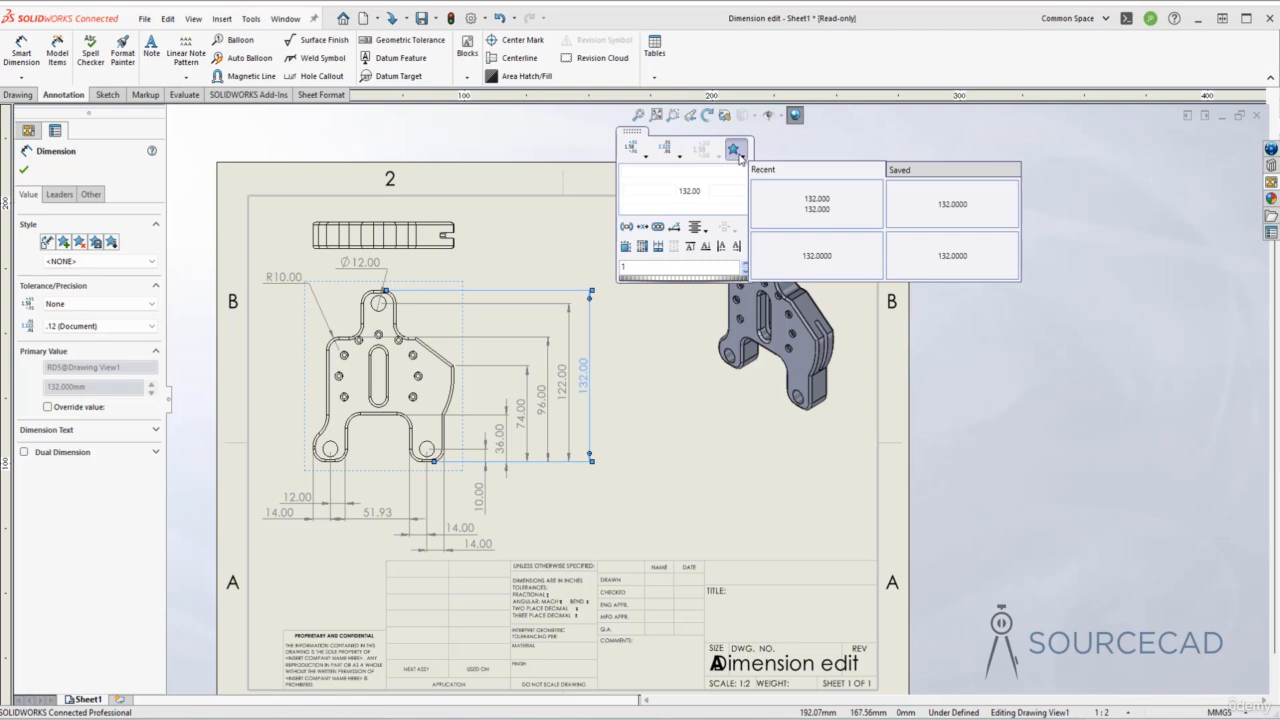
click(934, 172)
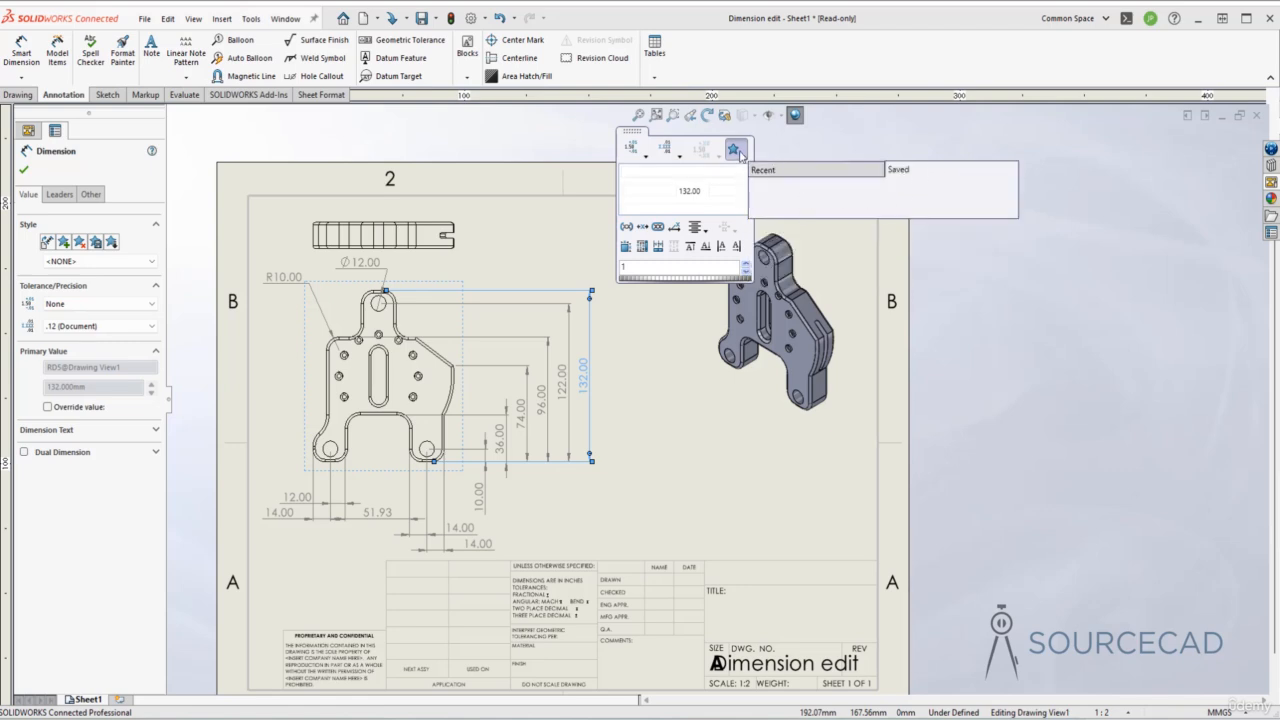
click(737, 151)
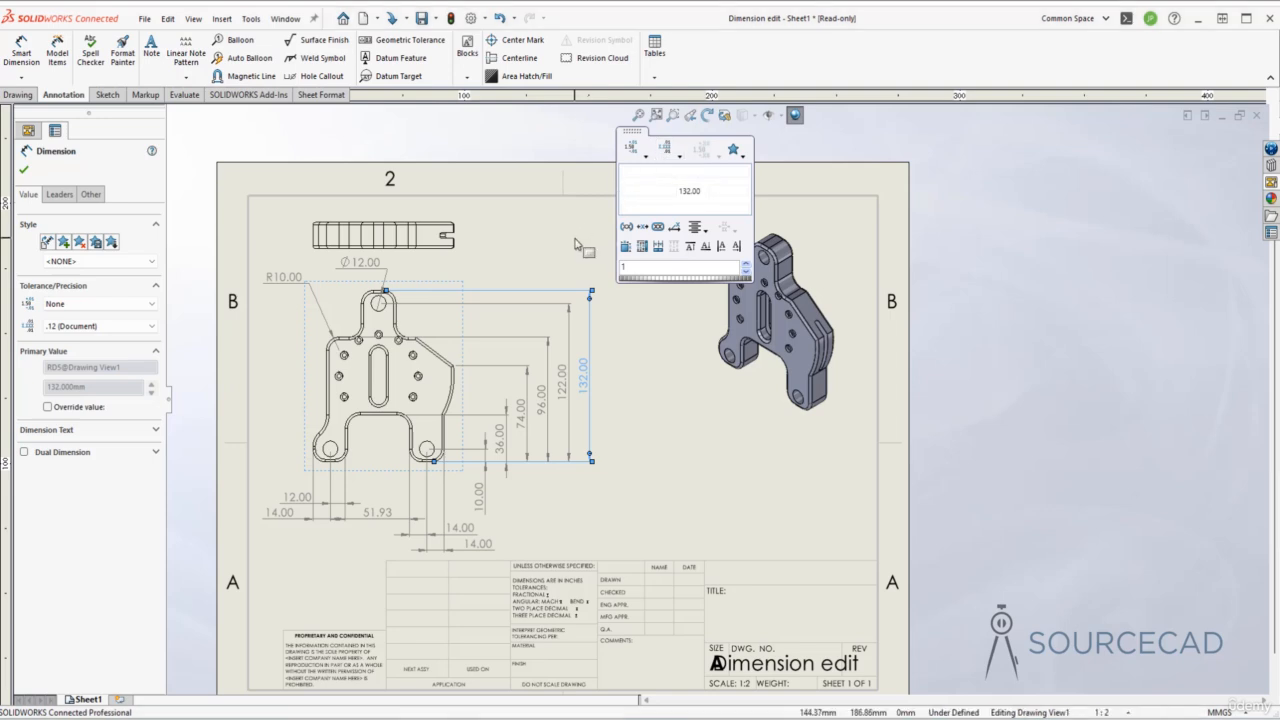
click(577, 245)
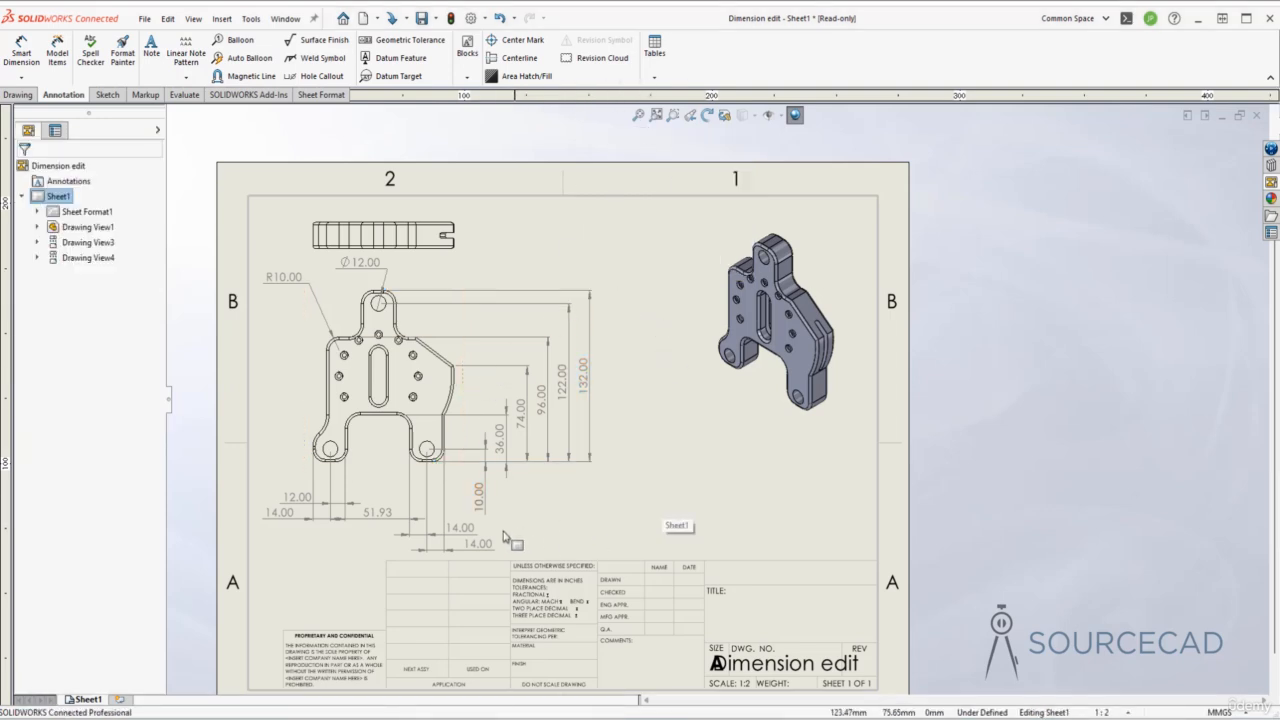
Step: Convert the horizontal chain dimensions below the plate's front view to baseline dimensions
click(280, 513)
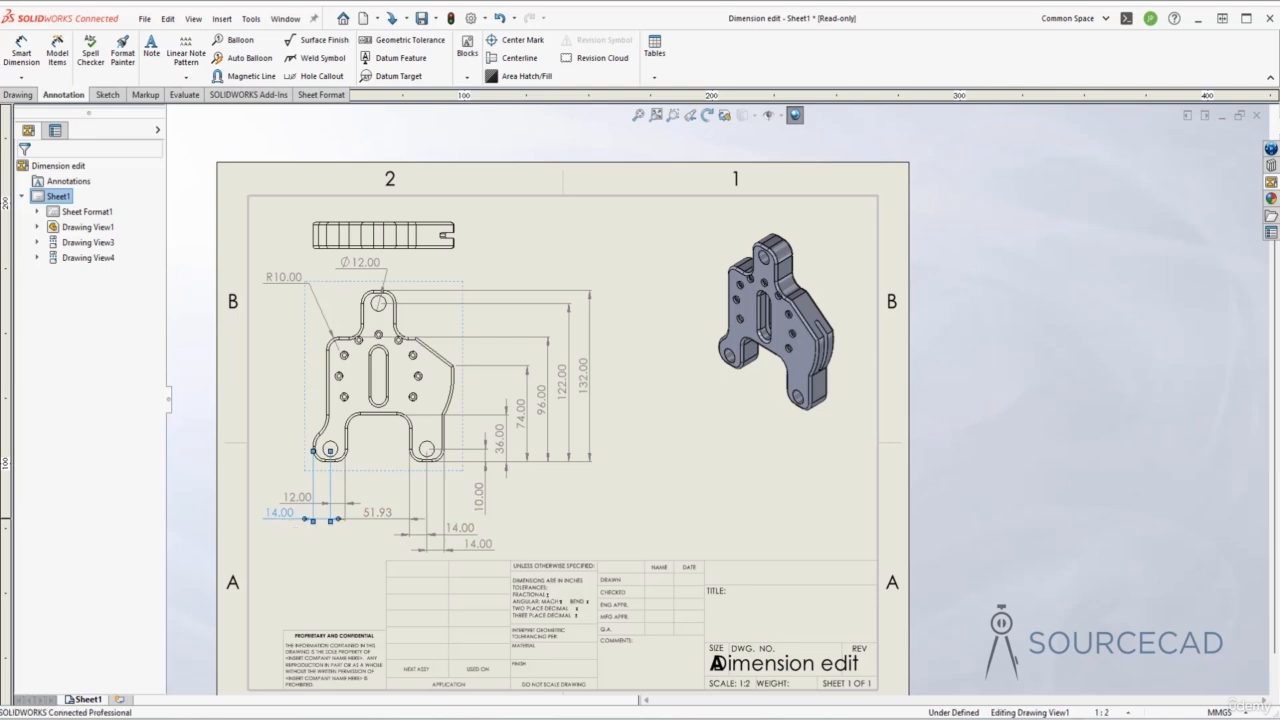
right_click(284, 517)
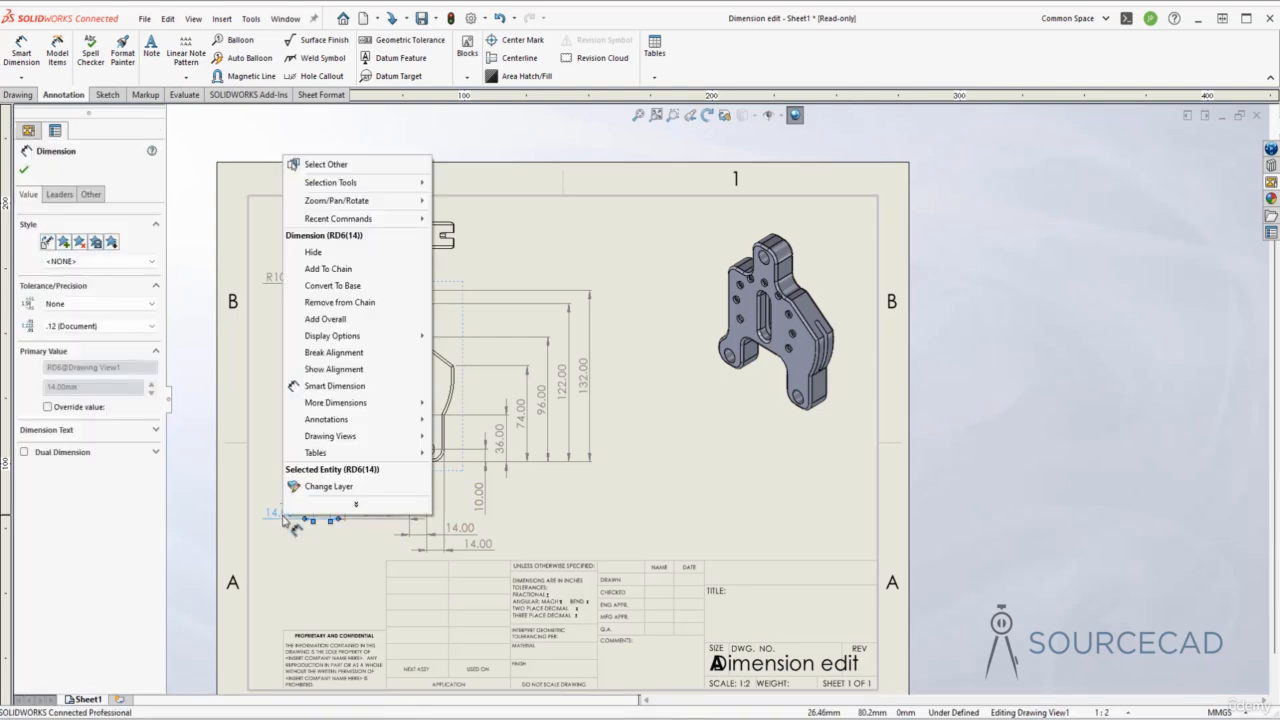
click(333, 286)
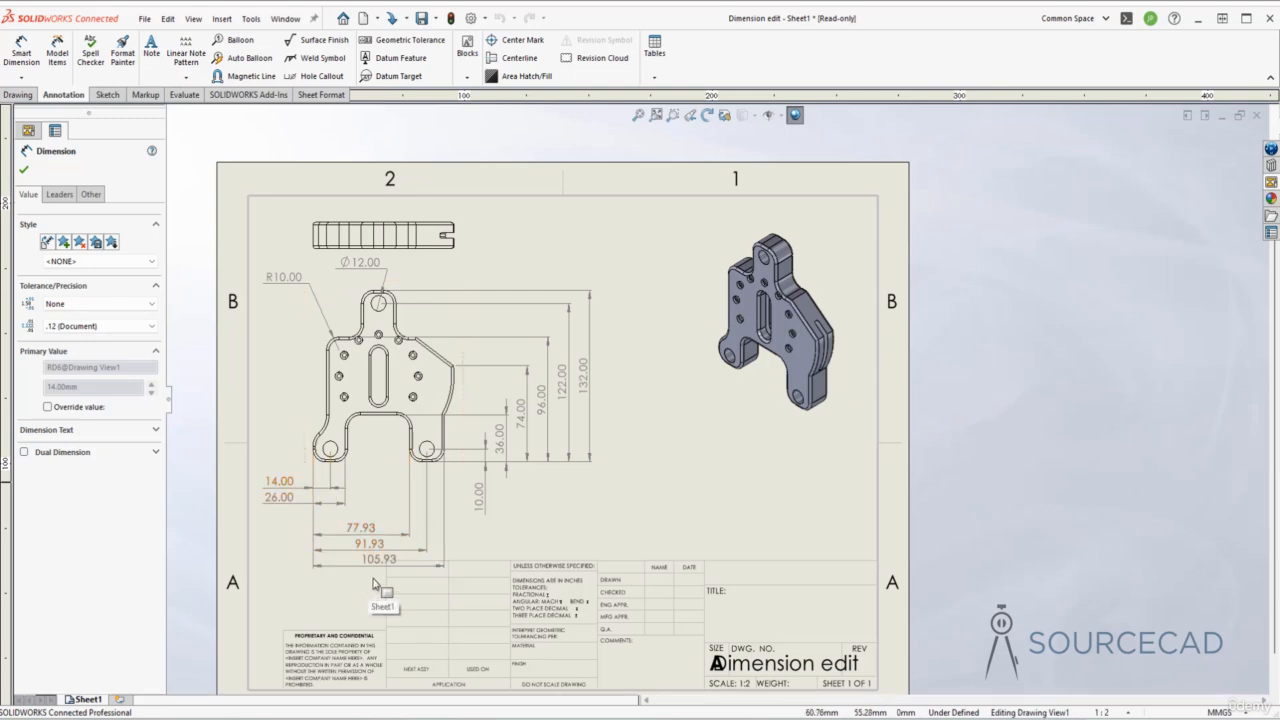
Step: Convert the vertical baseline dimensions beside the plate's front view to chain dimensions
right_click(591, 345)
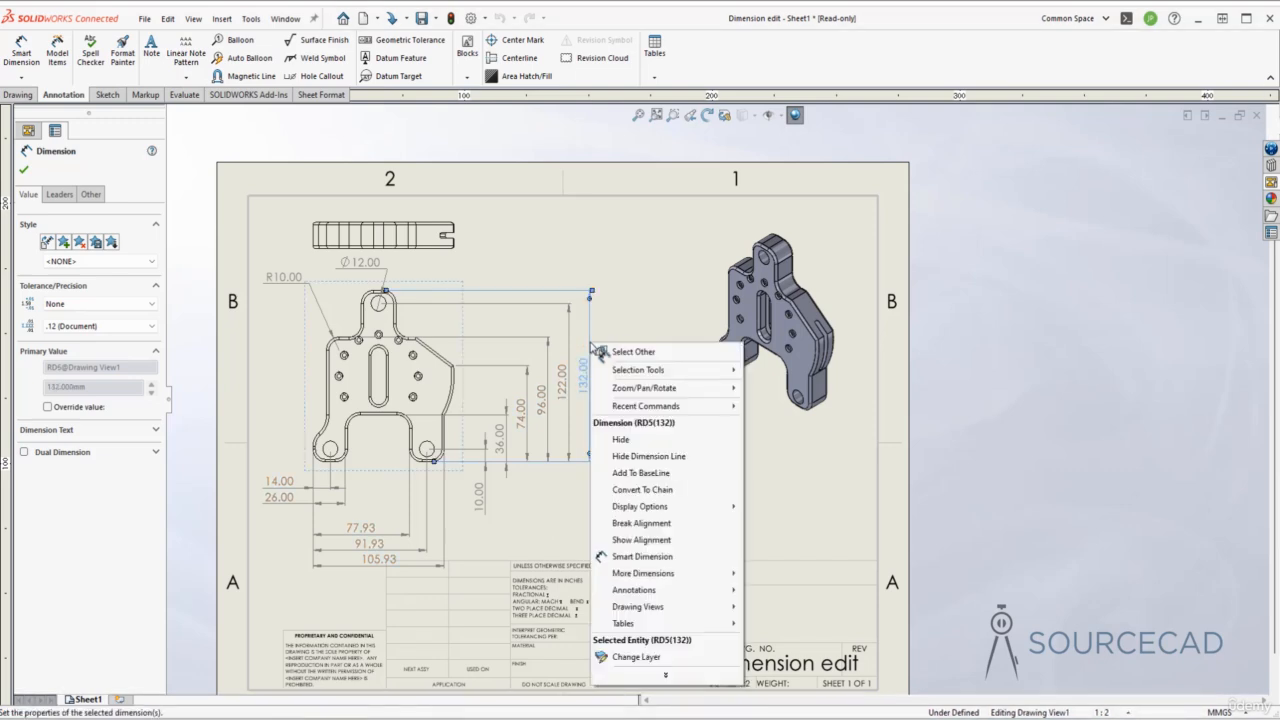
click(664, 490)
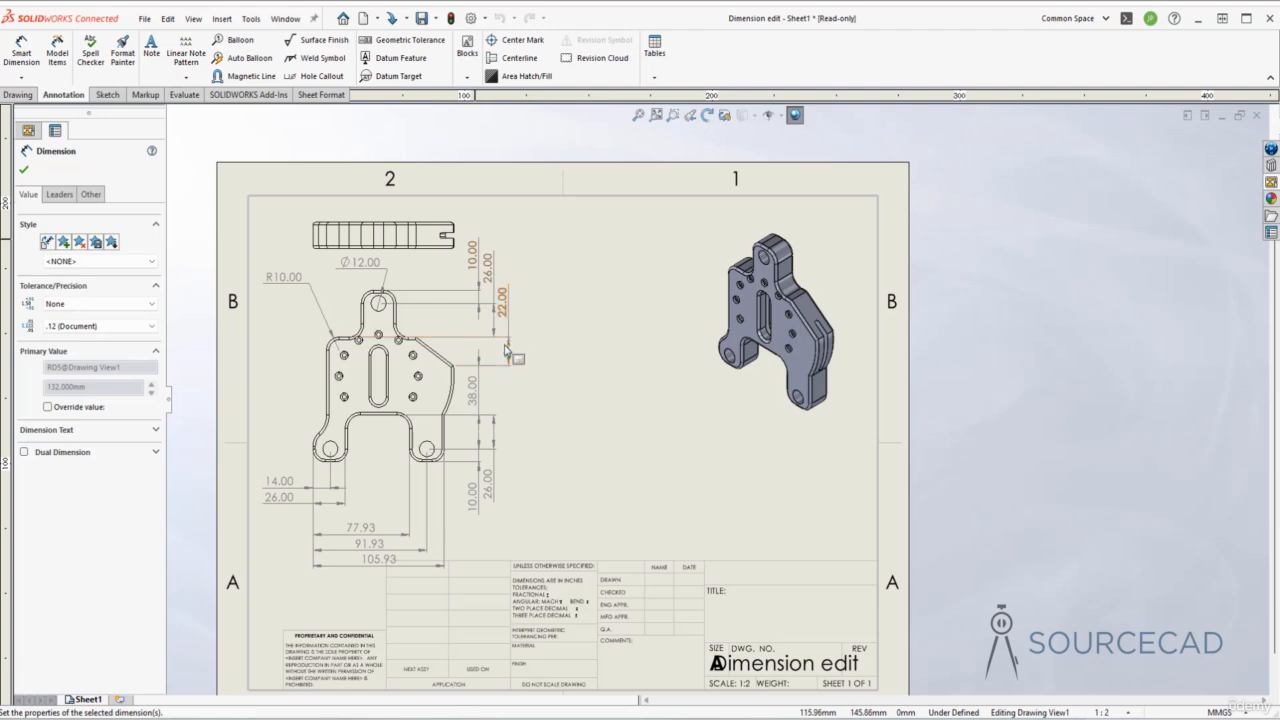
Step: Turn on Offset Text for the vertical 22 mm dimension and reposition its text beside the dimension line
click(508, 351)
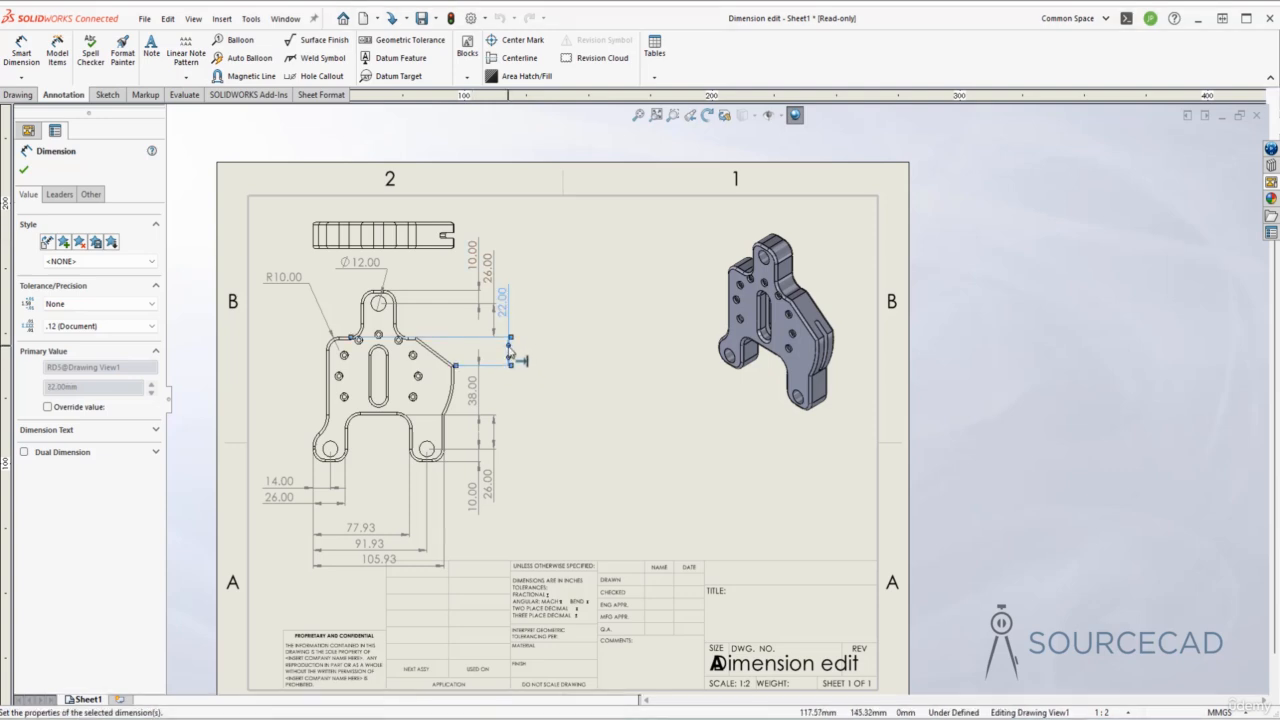
click(508, 347)
right_click(511, 332)
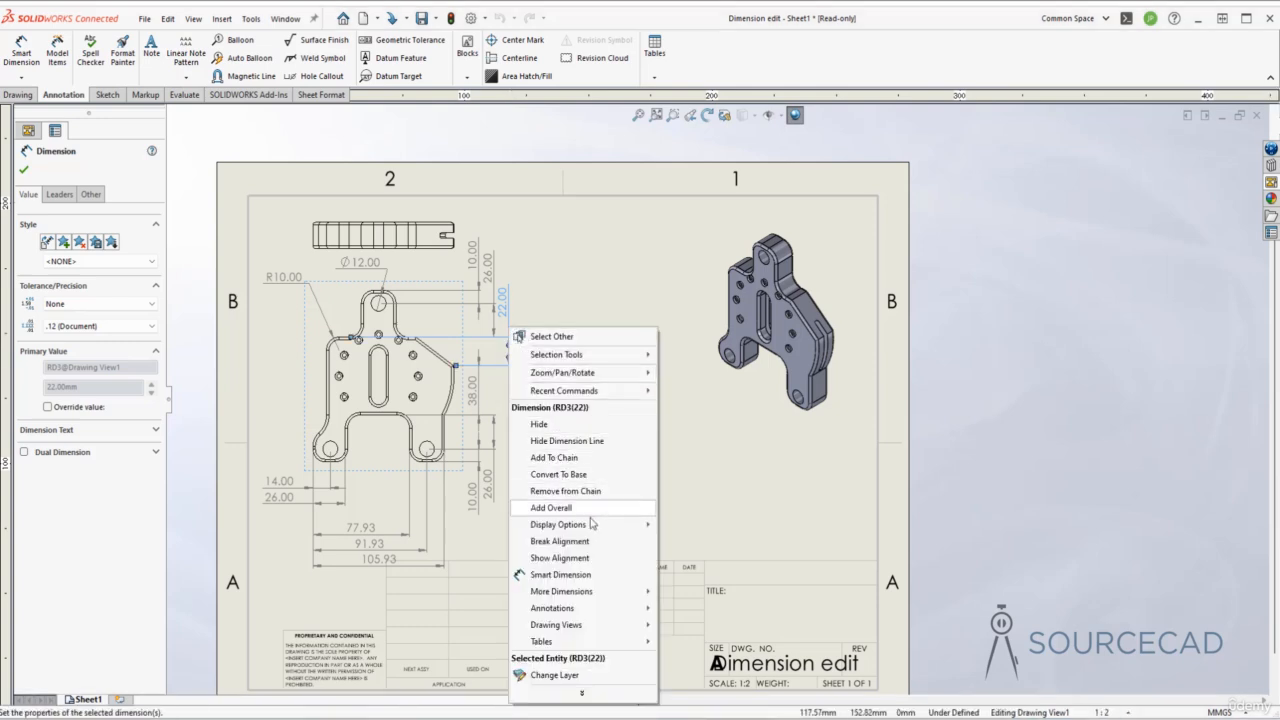
mouse_move(595, 527)
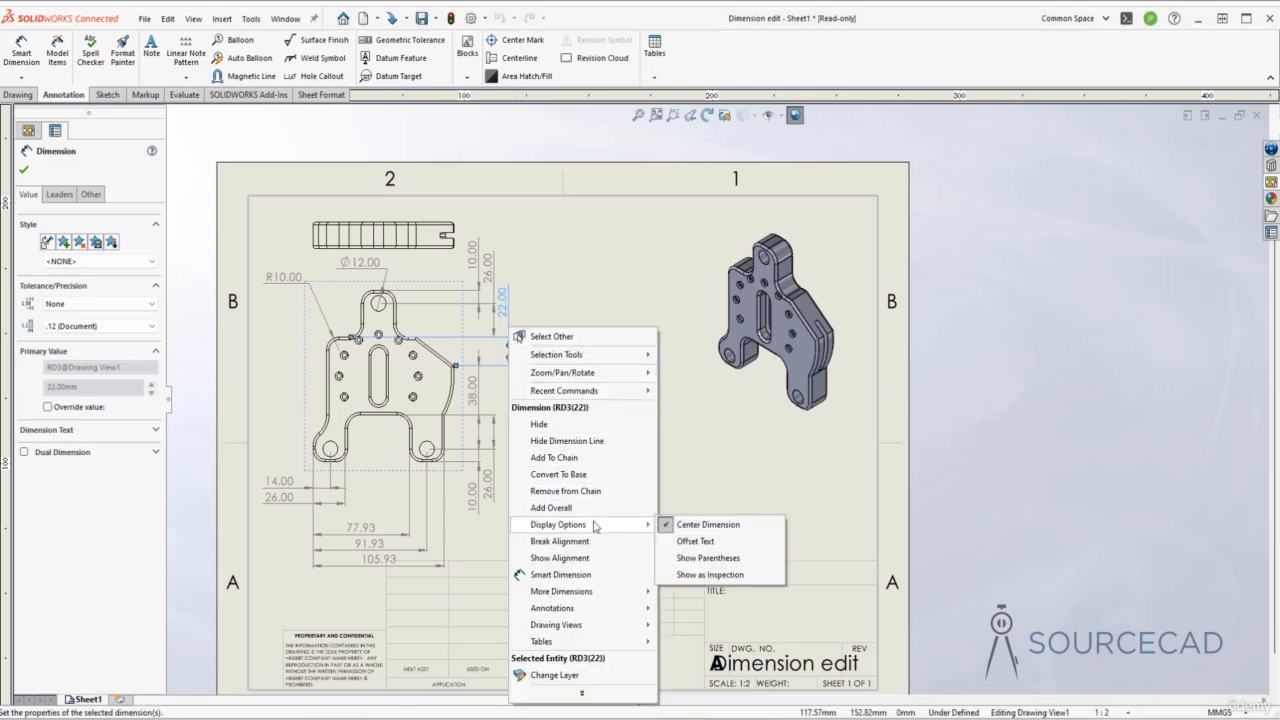
click(734, 544)
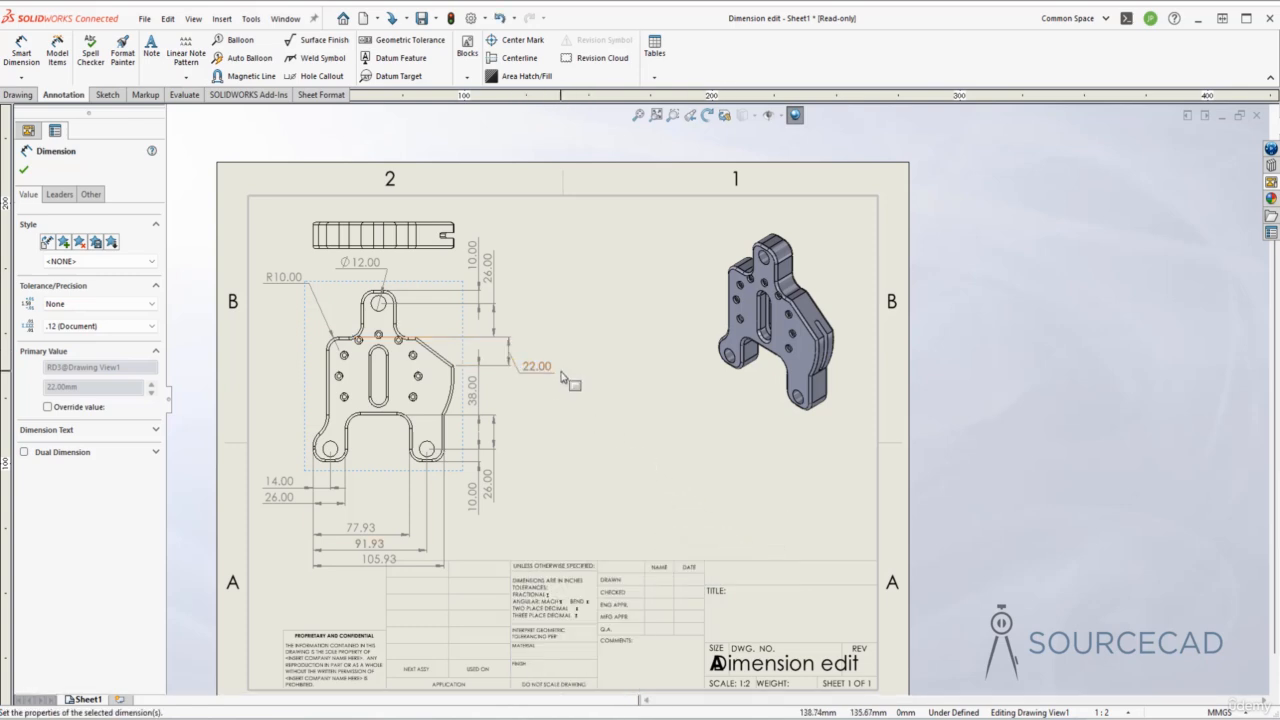
drag(545, 372, 513, 378)
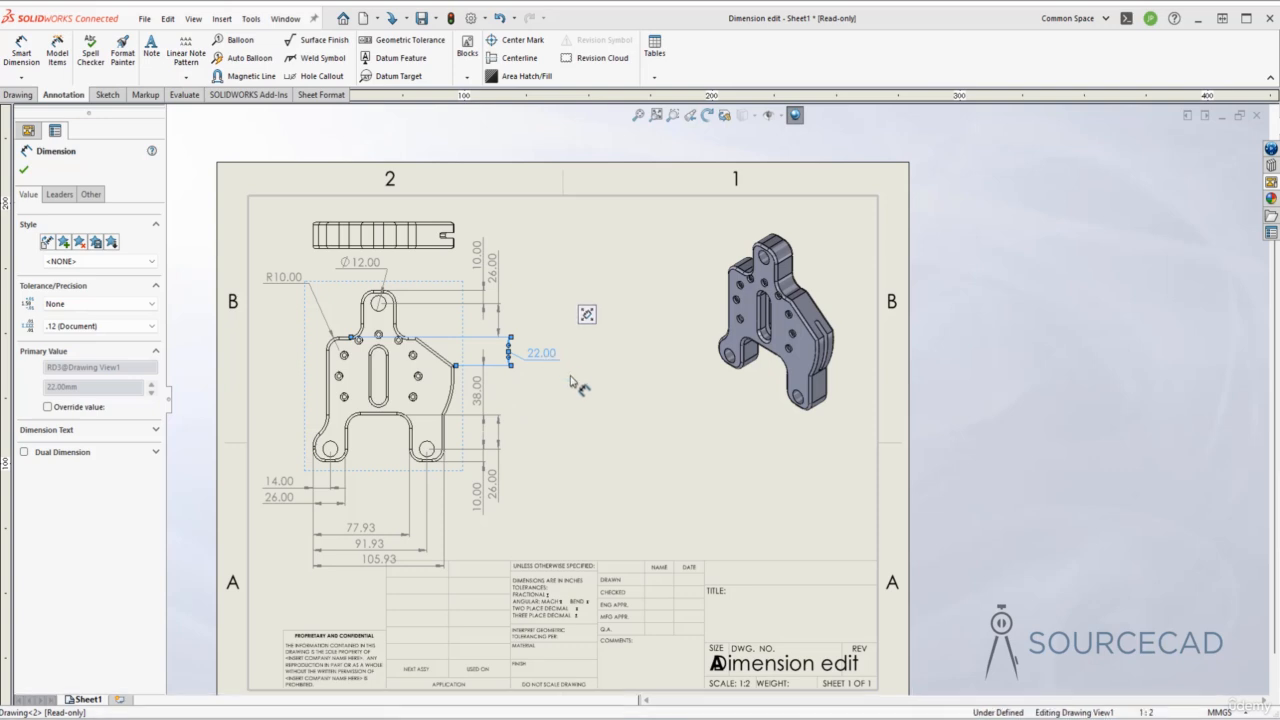
click(562, 370)
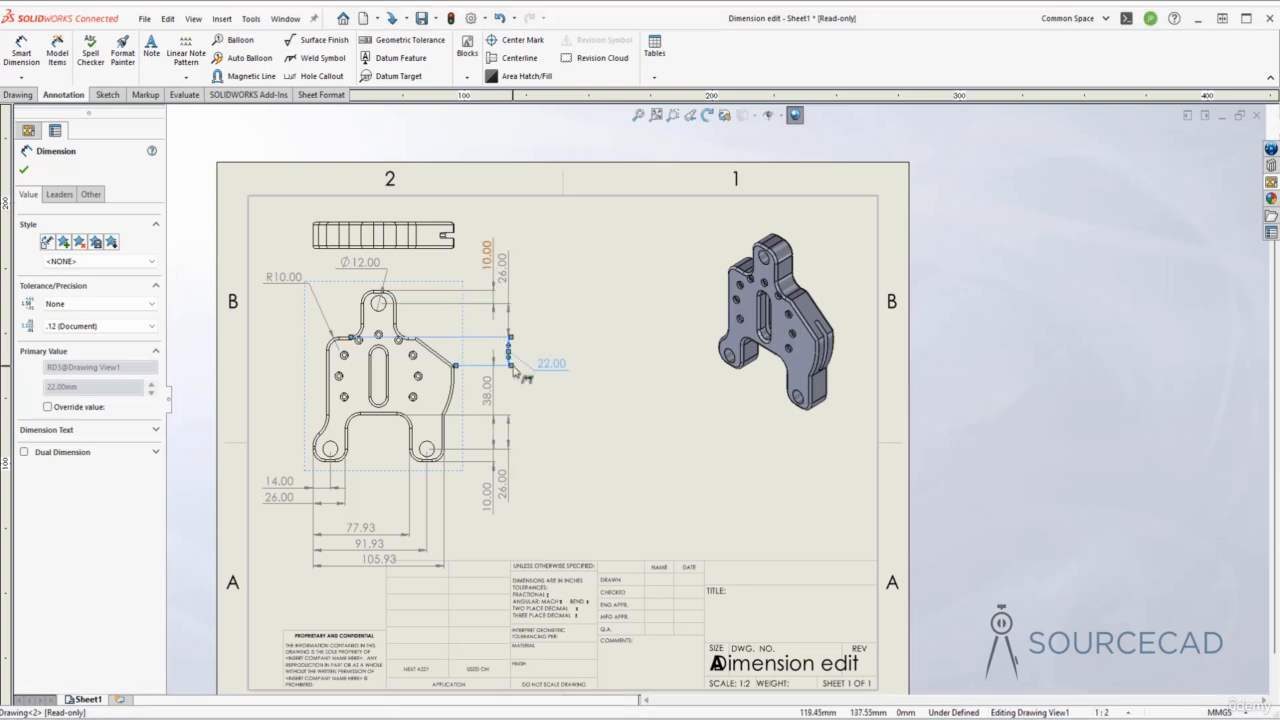
Step: Turn off Offset Text for the vertical 22 mm dimension
right_click(510, 360)
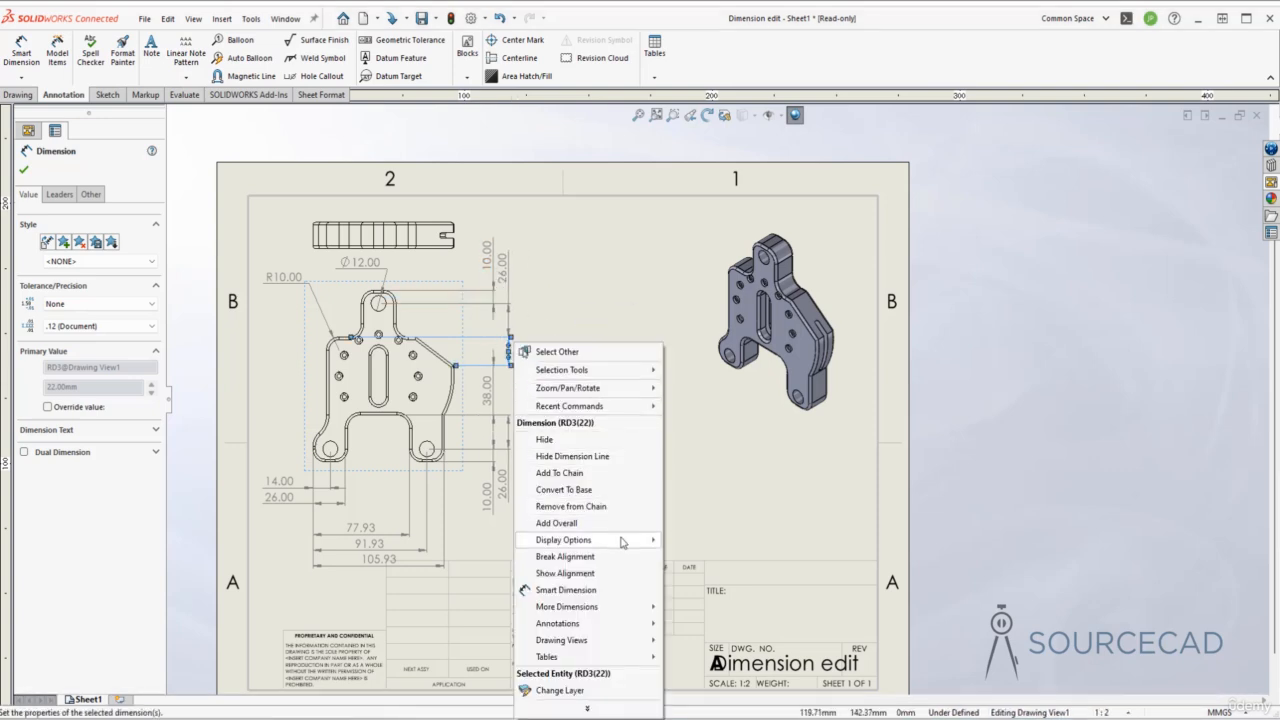
mouse_move(600, 540)
click(712, 557)
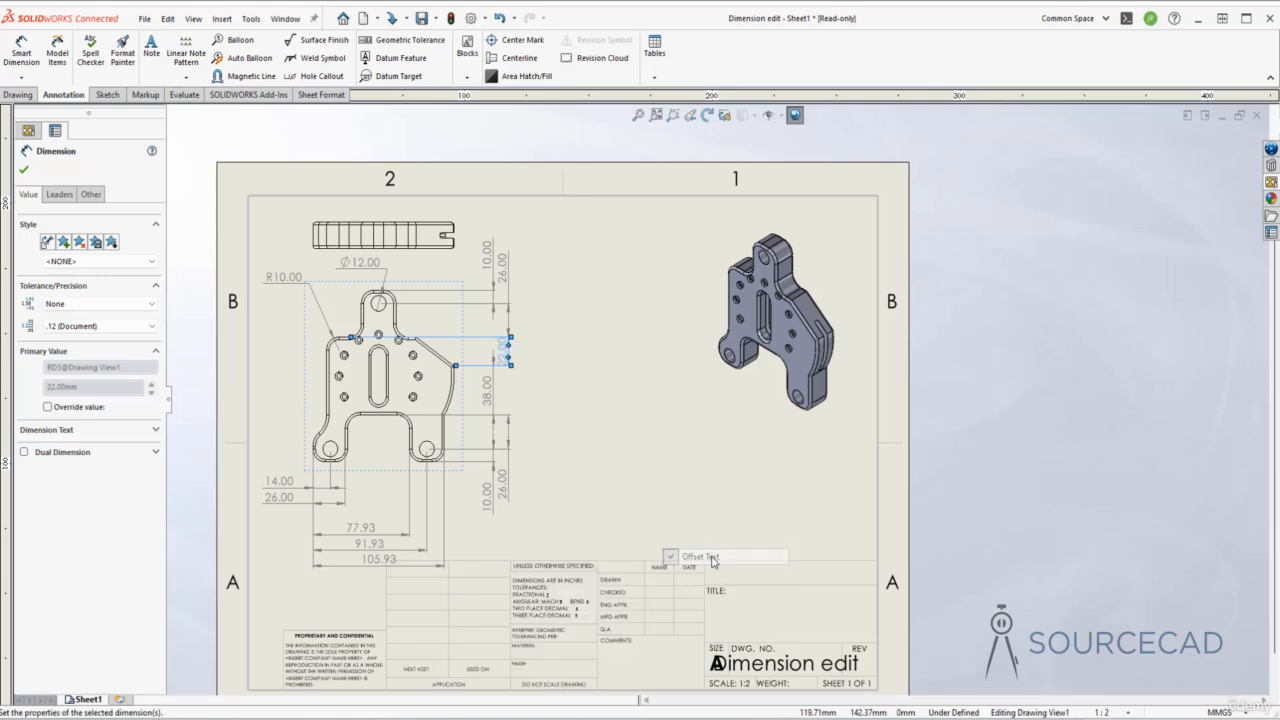
right_click(512, 358)
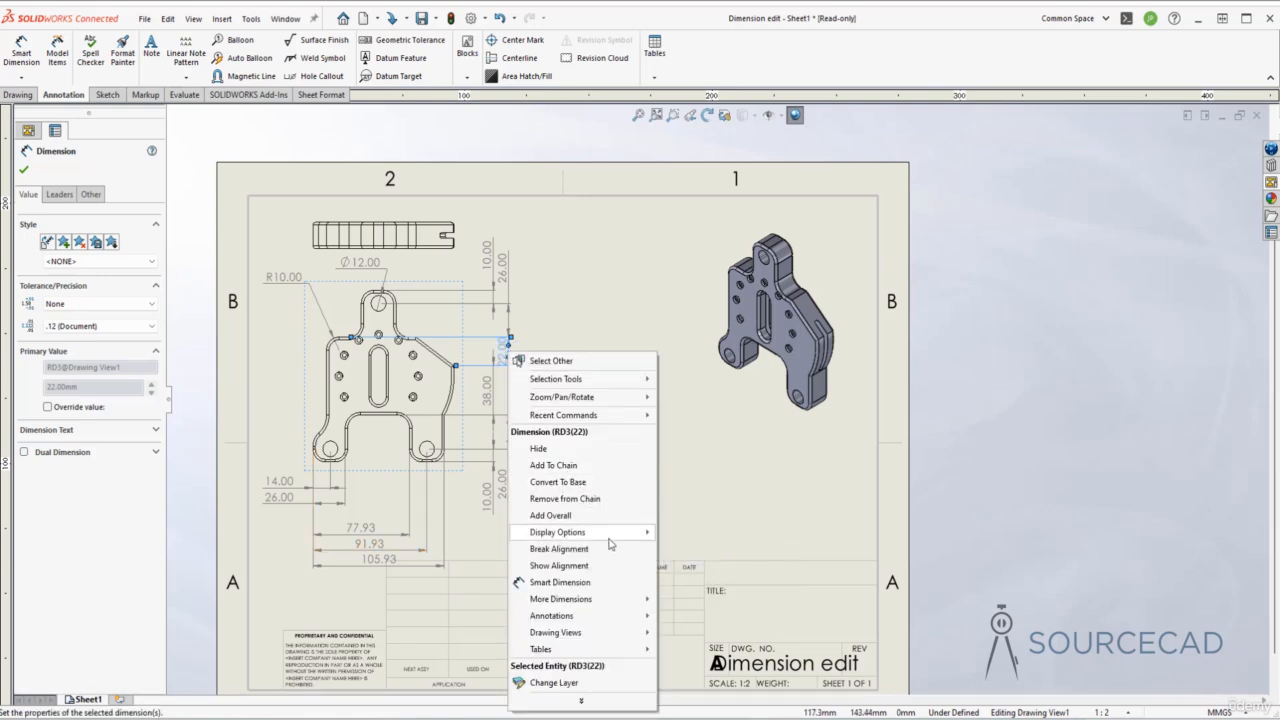
mouse_move(612, 532)
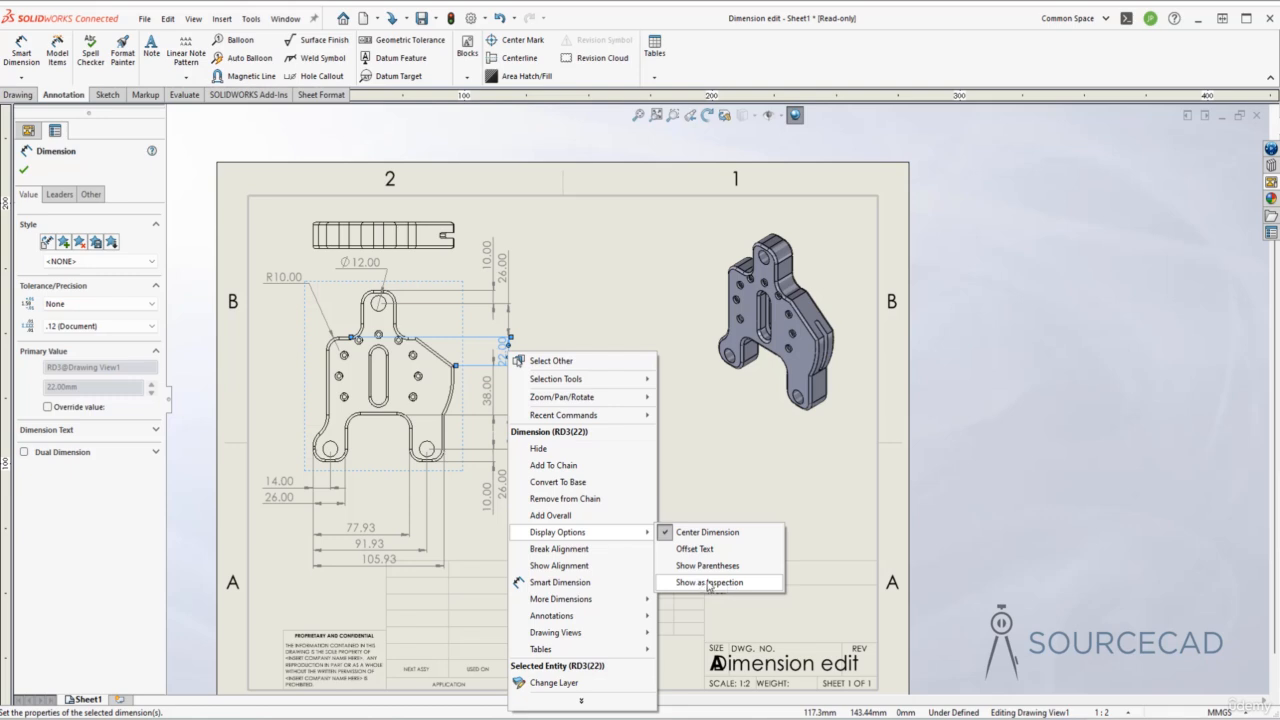
click(694, 451)
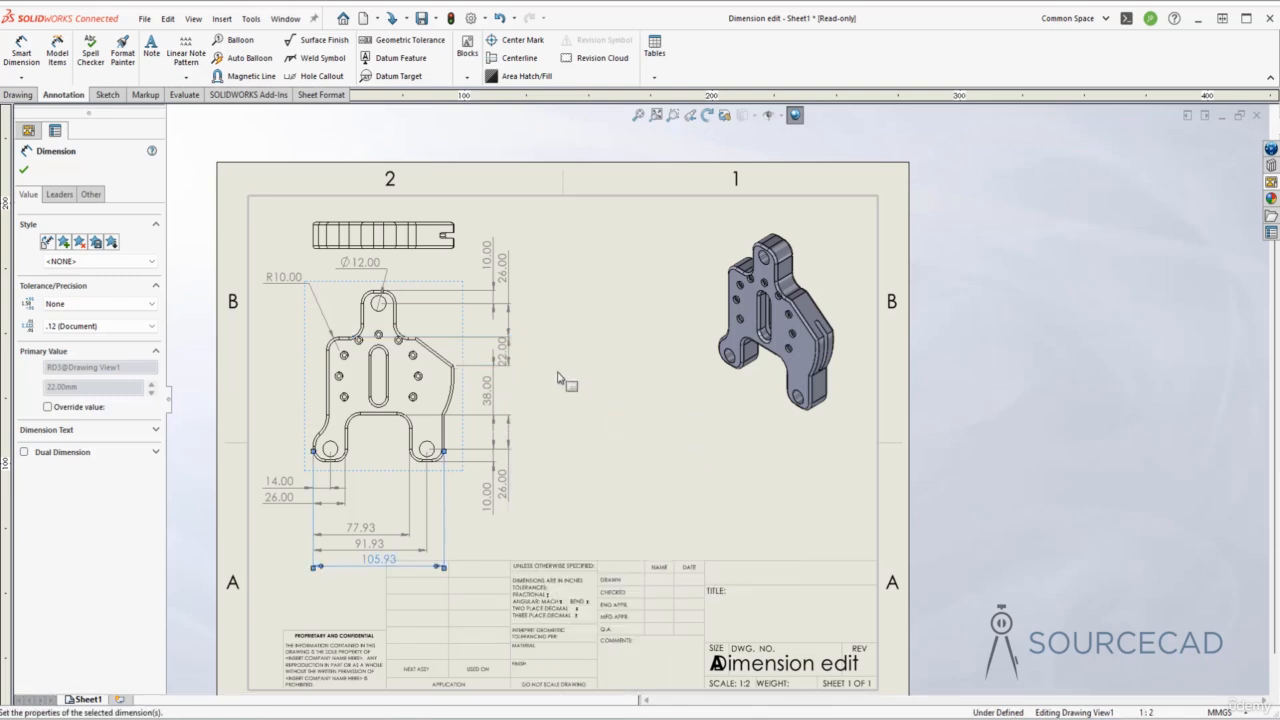
click(513, 352)
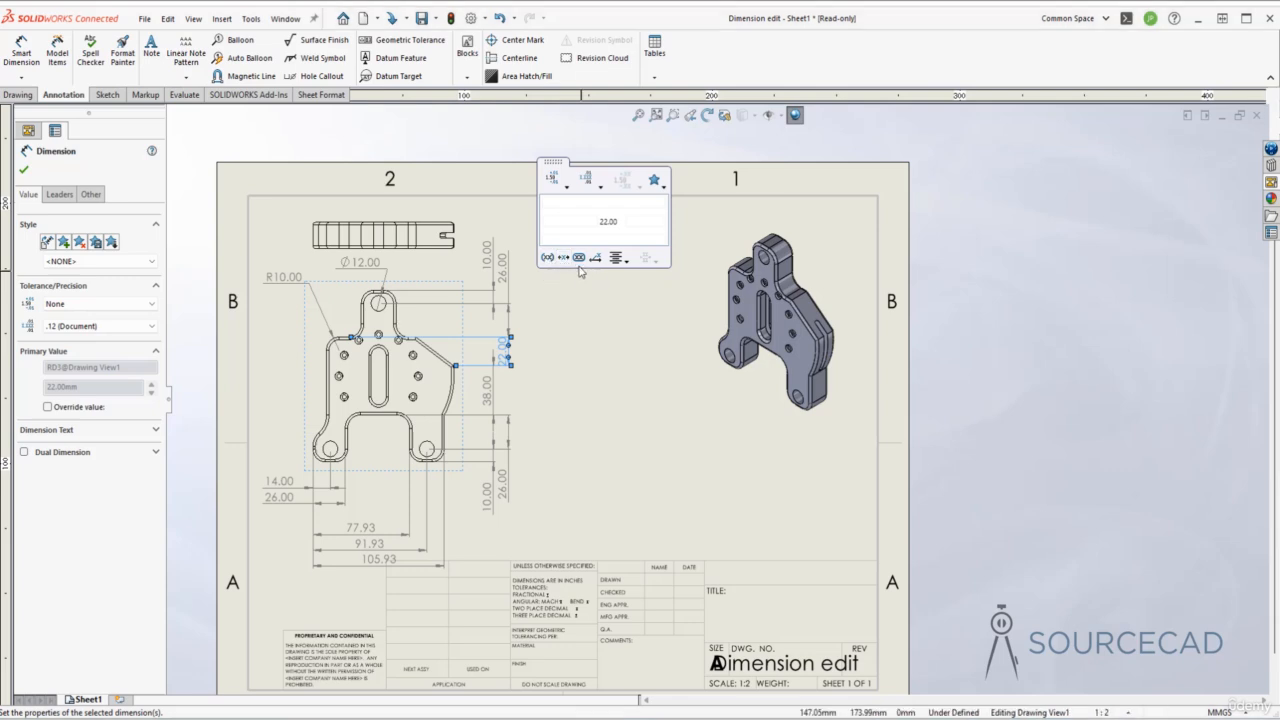
click(578, 365)
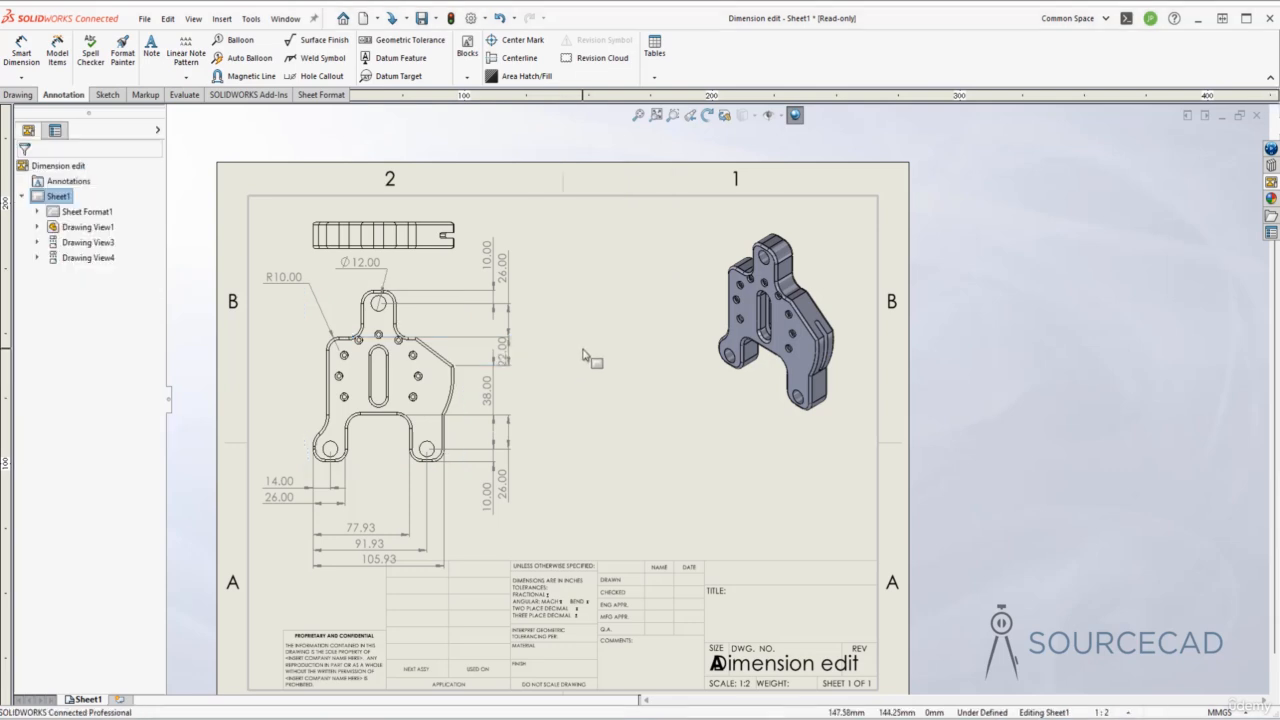
Step: Move the vertical 22 mm dimension's text below its extension lines, shifting the vertical dimension chain slightly farther from the plate
drag(504, 351, 515, 378)
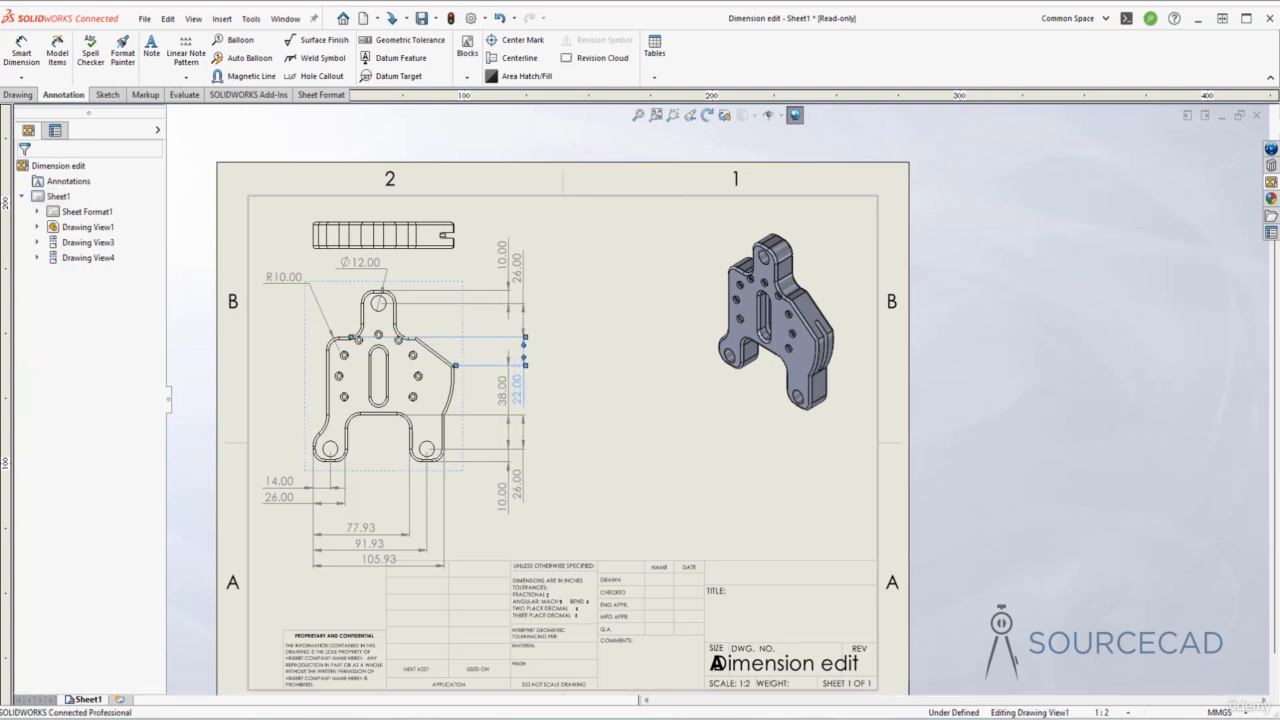
click(515, 338)
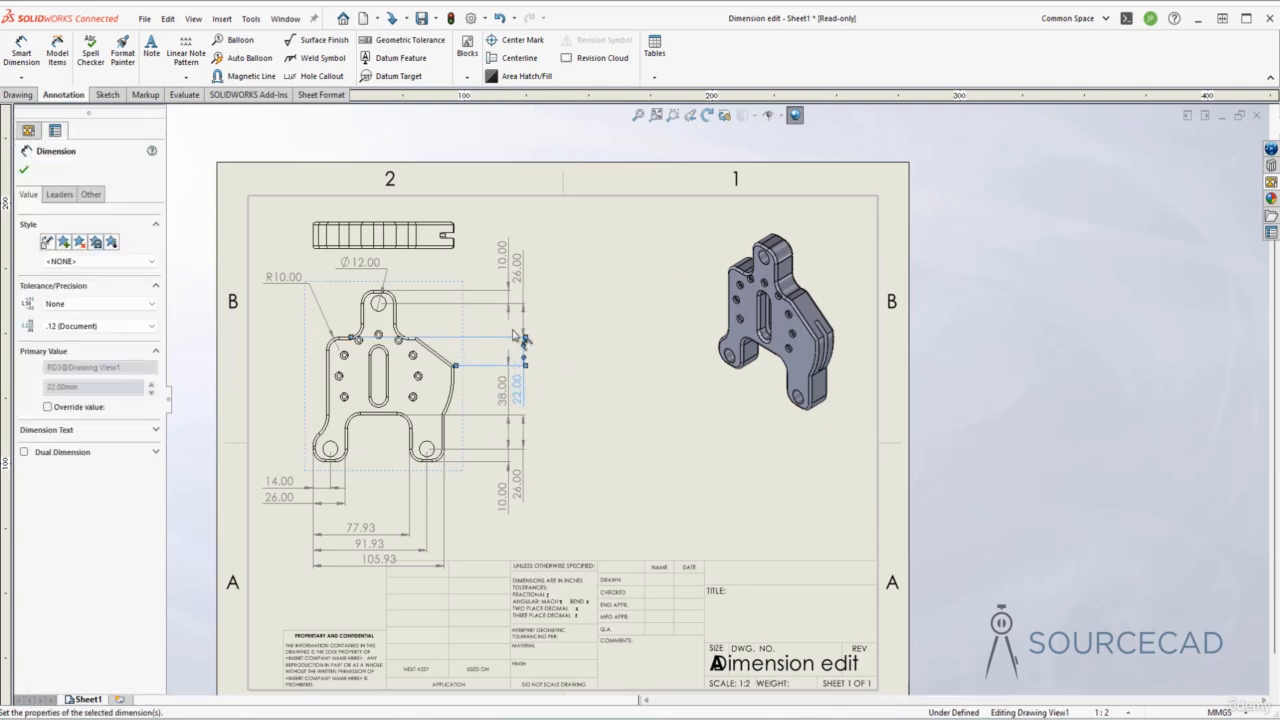
click(556, 400)
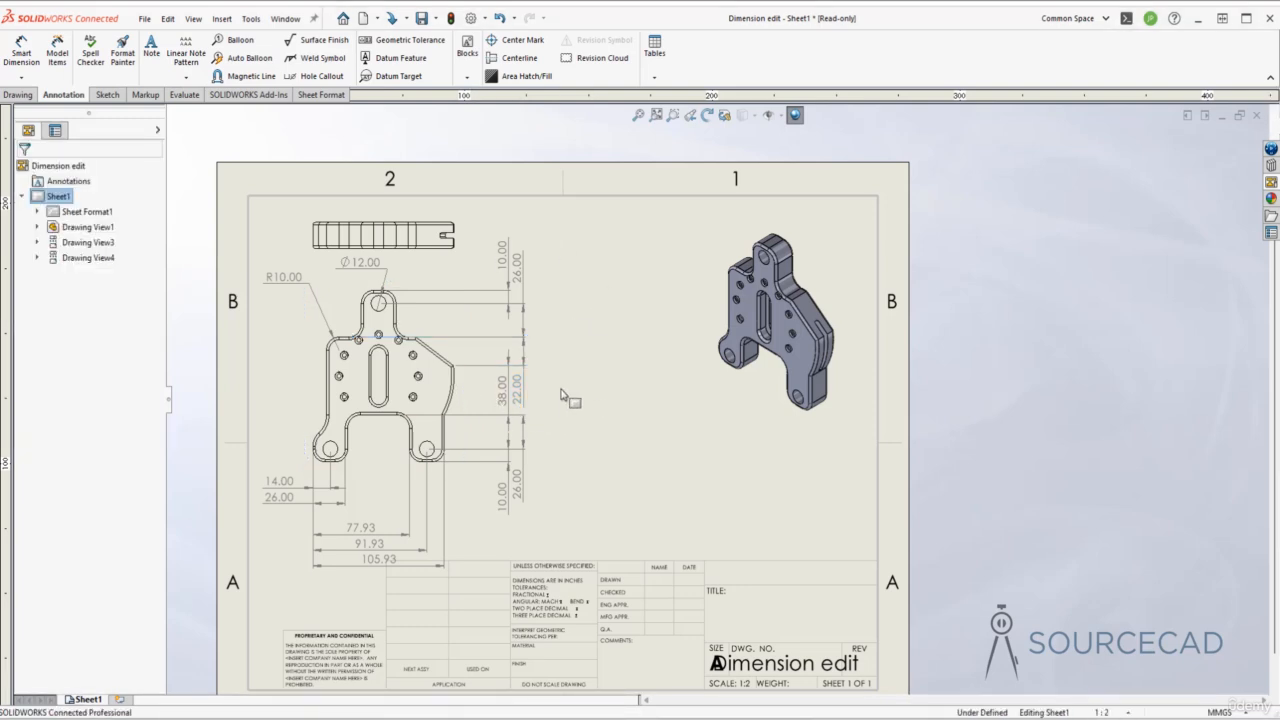